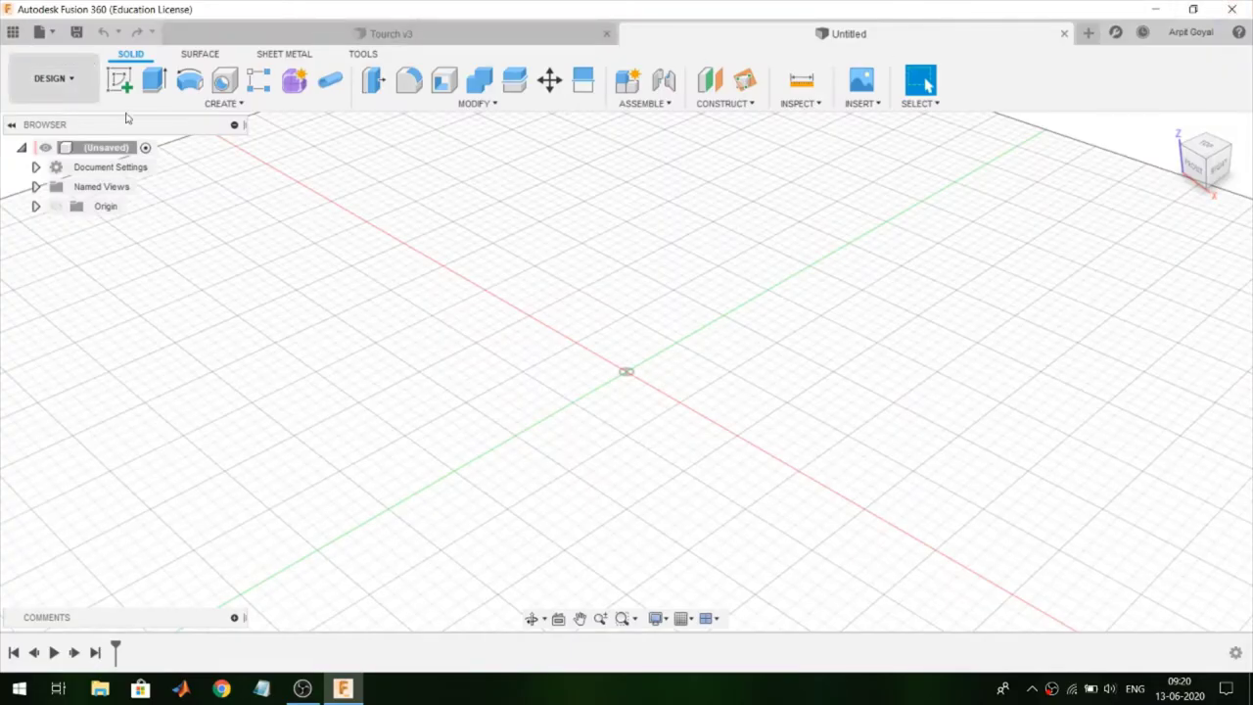
Step: Draw an 80 mm circle centred on the origin on the XZ front plane and finish the sketch
{"action": "left_click", "coordinate": [119, 81]}
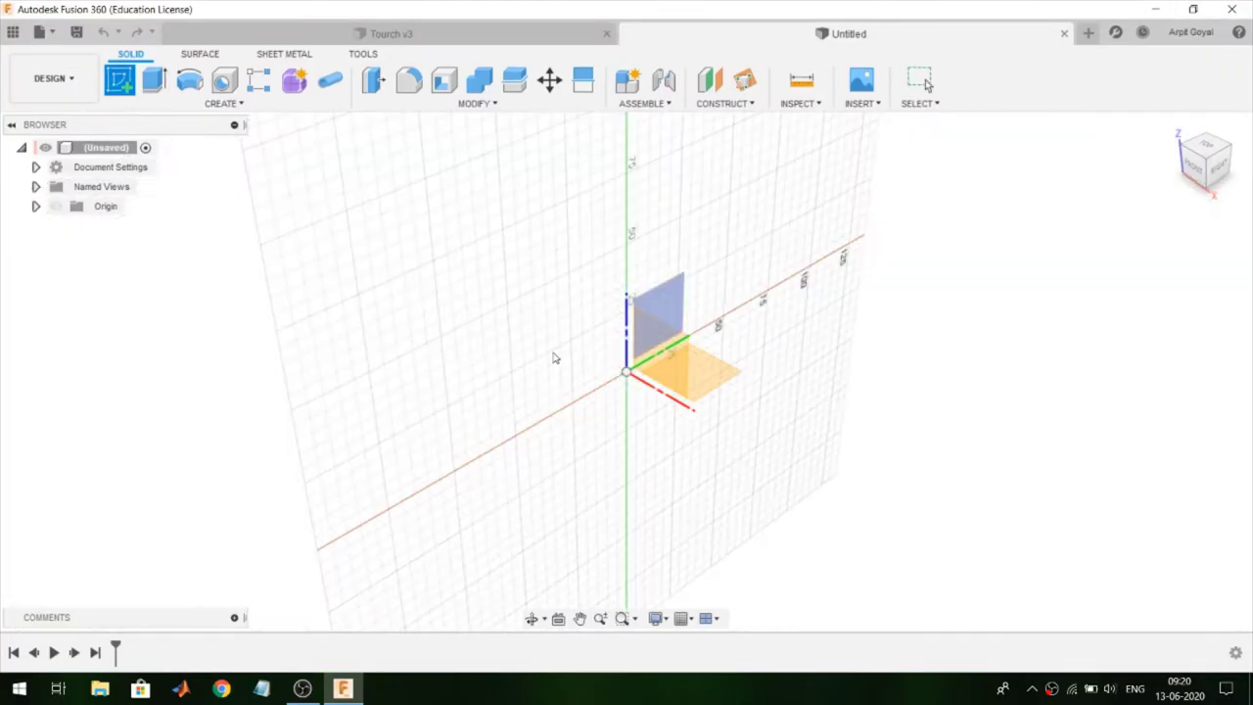
{"action": "left_click", "coordinate": [658, 348]}
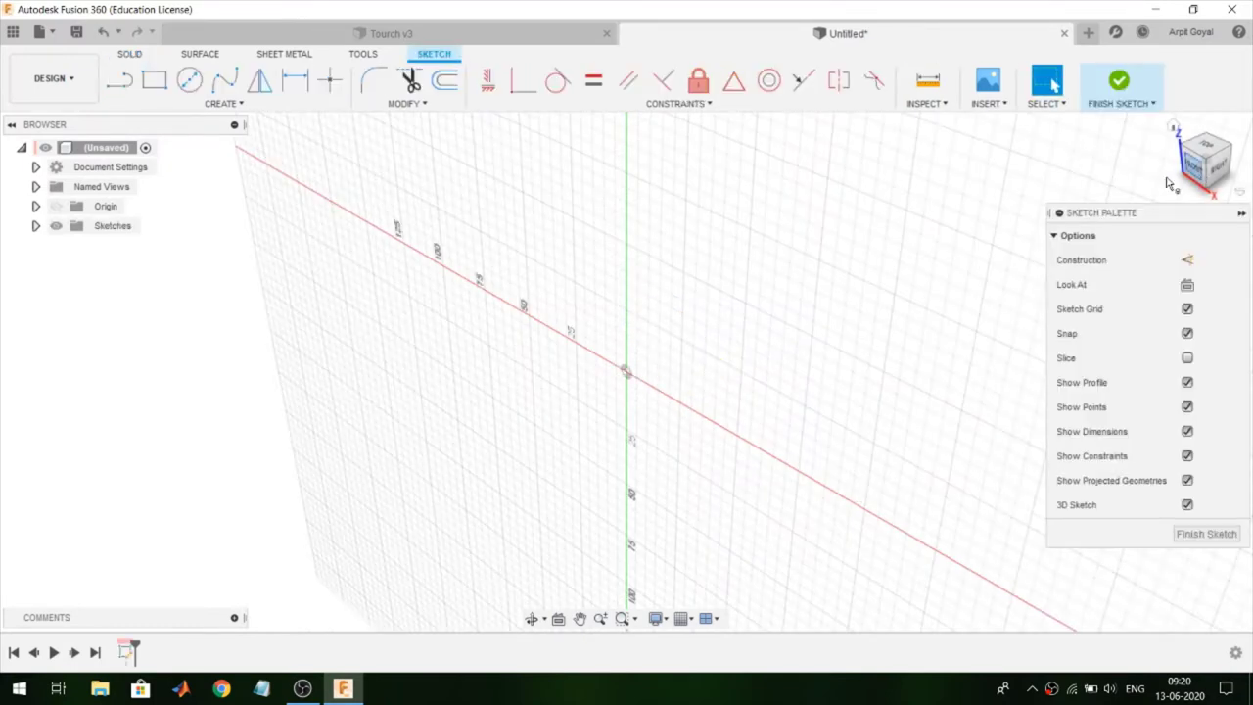
{"action": "key", "text": "c"}
{"action": "left_click", "coordinate": [627, 372]}
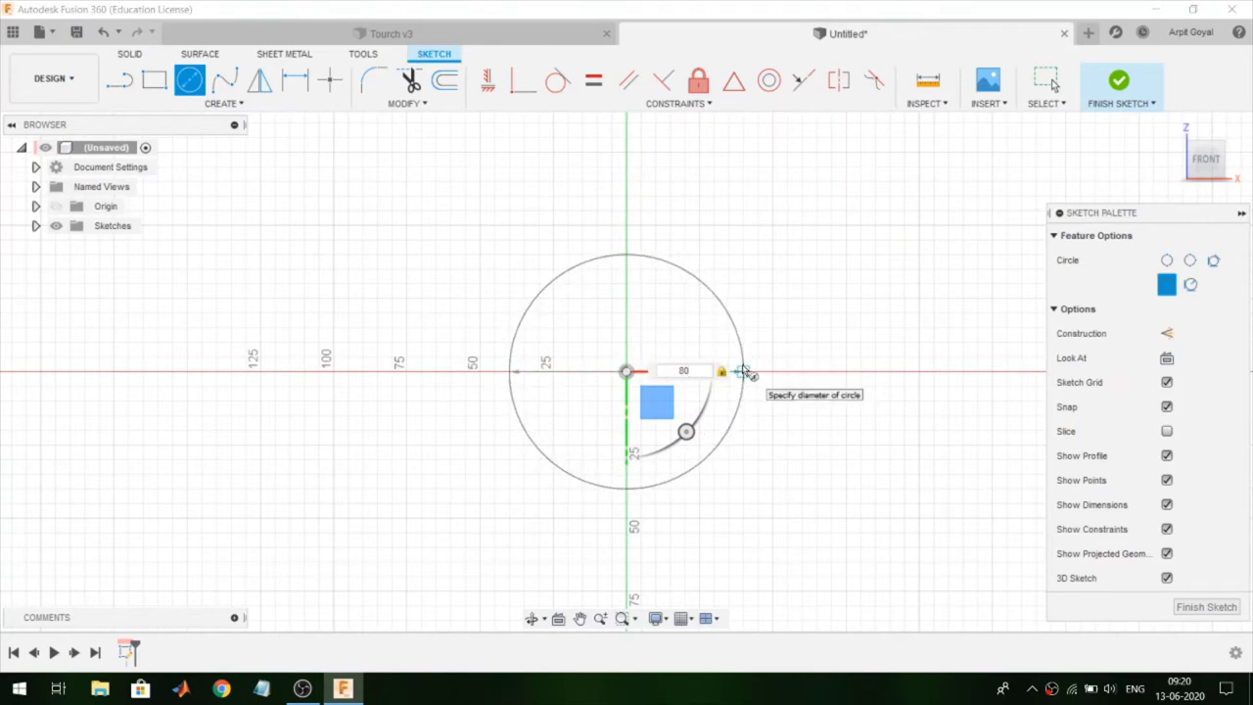
{"action": "left_click", "coordinate": [744, 372]}
{"action": "middle_click_drag", "start_coordinate": [789, 383], "coordinate": [734, 401], "text": "shift"}
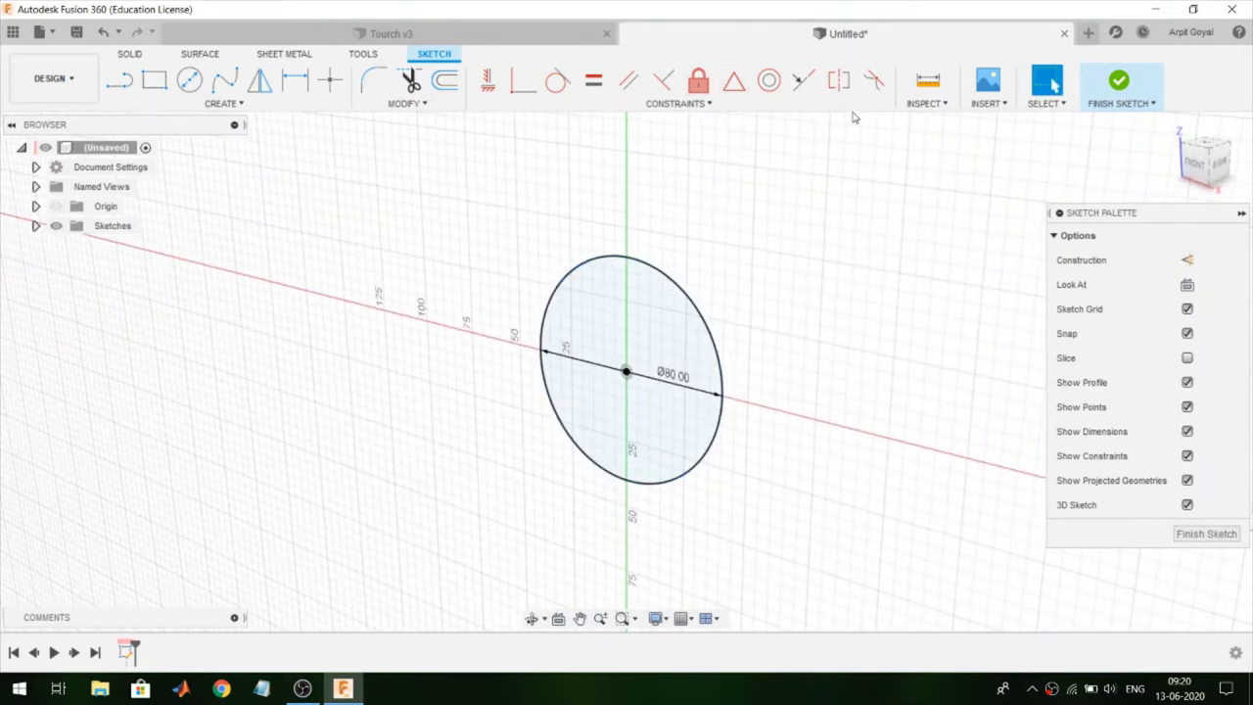
{"action": "left_click", "coordinate": [1114, 80]}
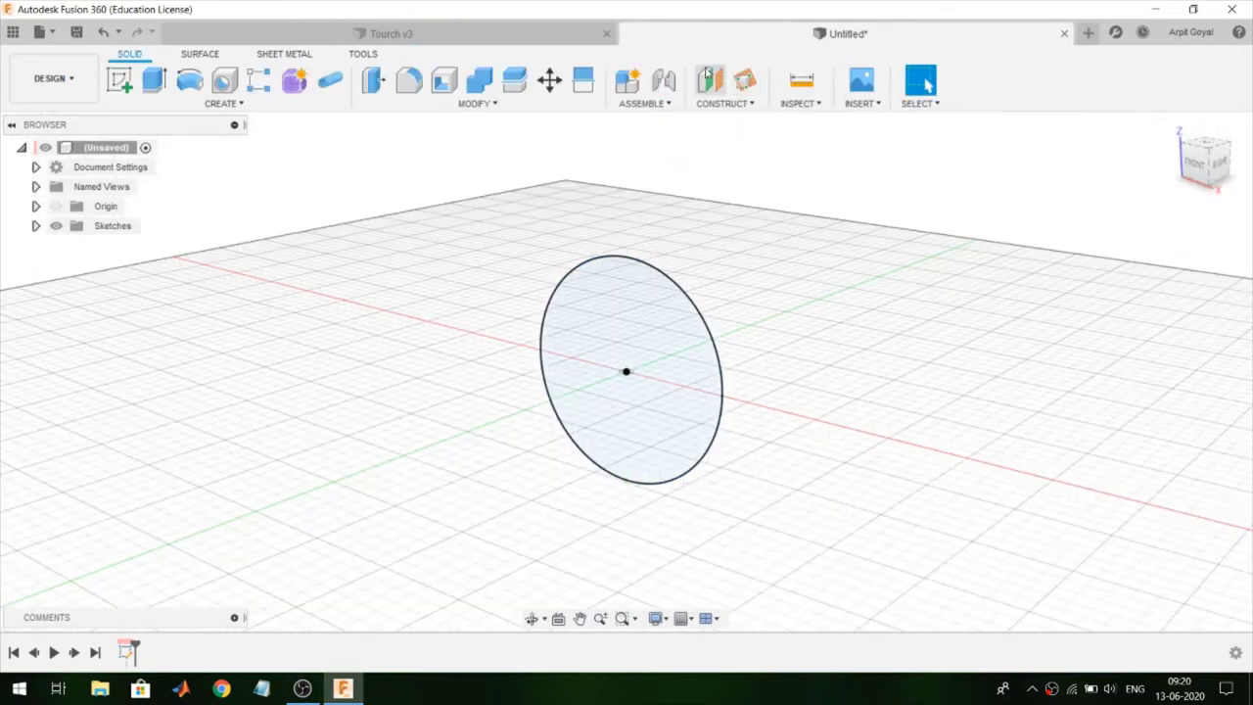
Step: Create an offset plane 40 mm from the XZ front plane
{"action": "left_click", "coordinate": [710, 80]}
{"action": "left_click", "coordinate": [665, 330]}
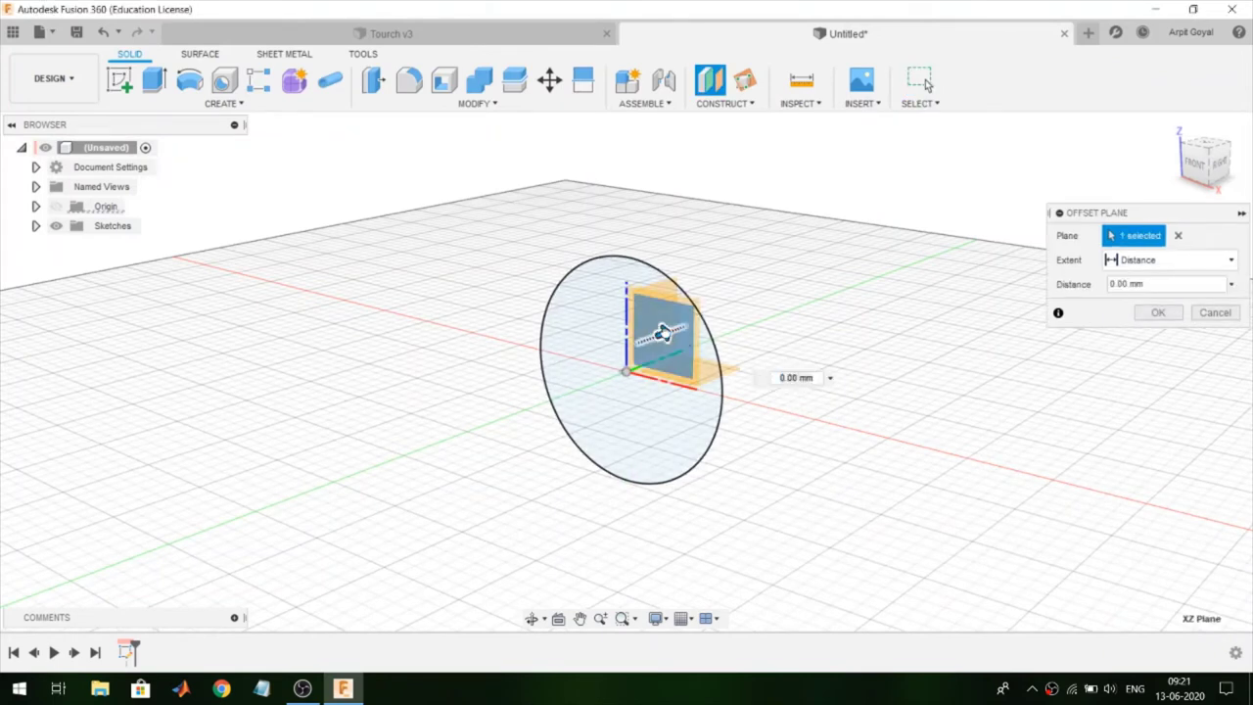
{"action": "left_click_drag", "start_coordinate": [707, 315], "coordinate": [725, 298]}
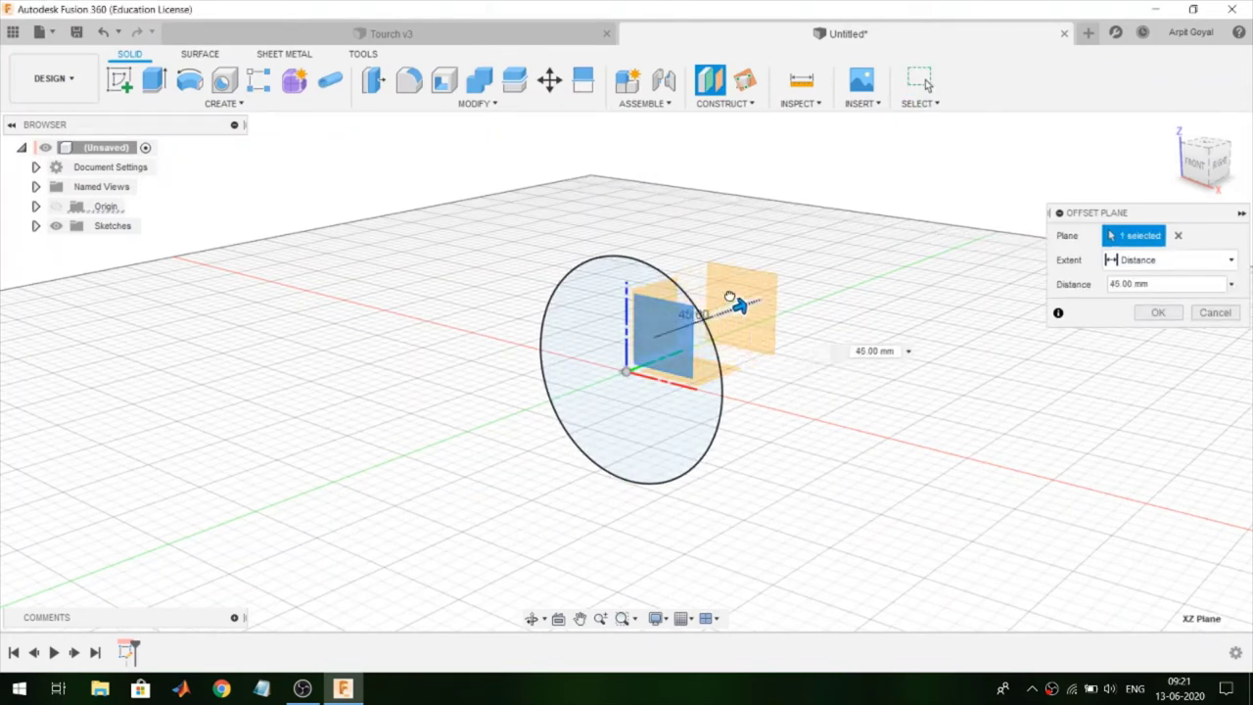
{"action": "left_click", "coordinate": [1158, 313]}
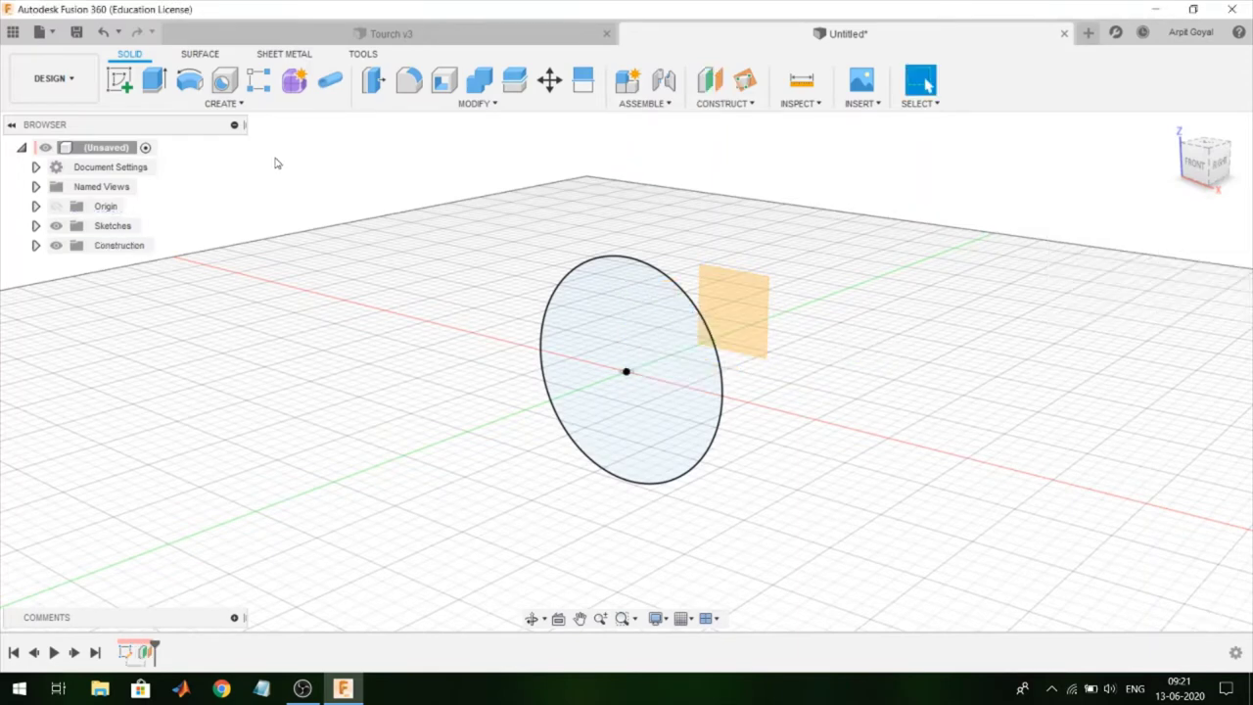
Step: On the new Plane1, sketch a 60 mm circle centred on the origin and finish the sketch
{"action": "left_click", "coordinate": [119, 80]}
{"action": "left_click", "coordinate": [736, 306]}
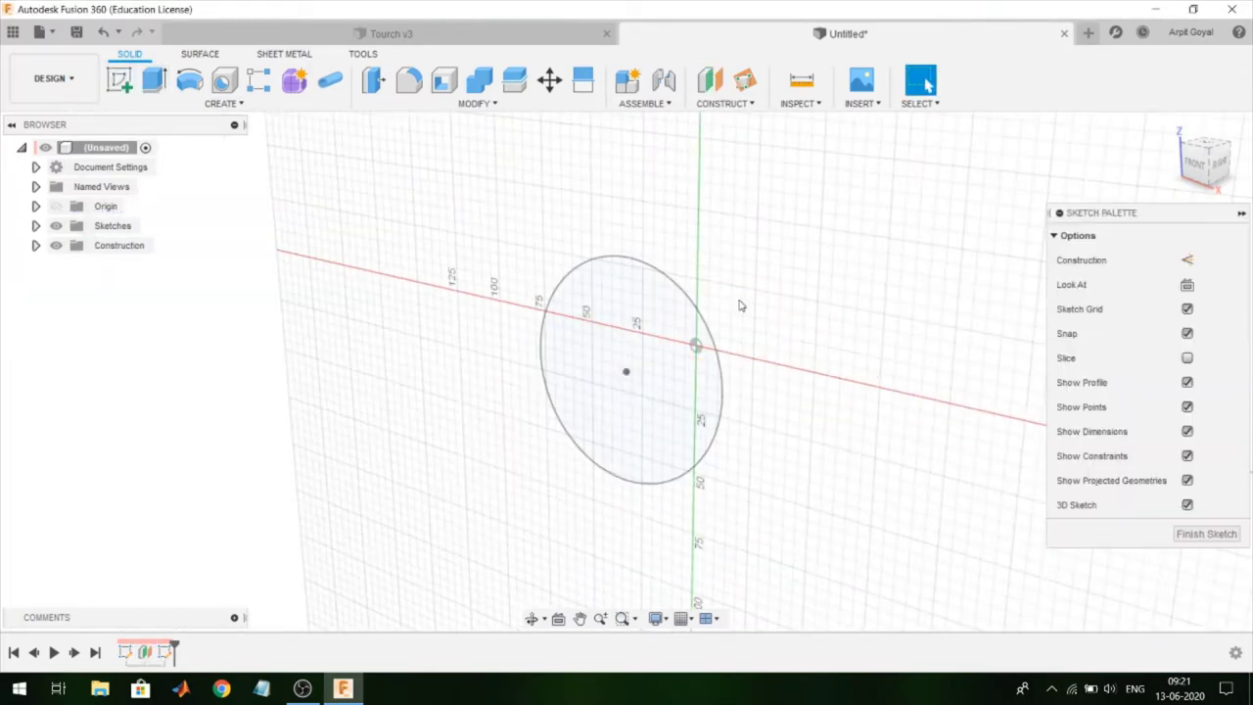
{"action": "left_click", "coordinate": [1194, 168]}
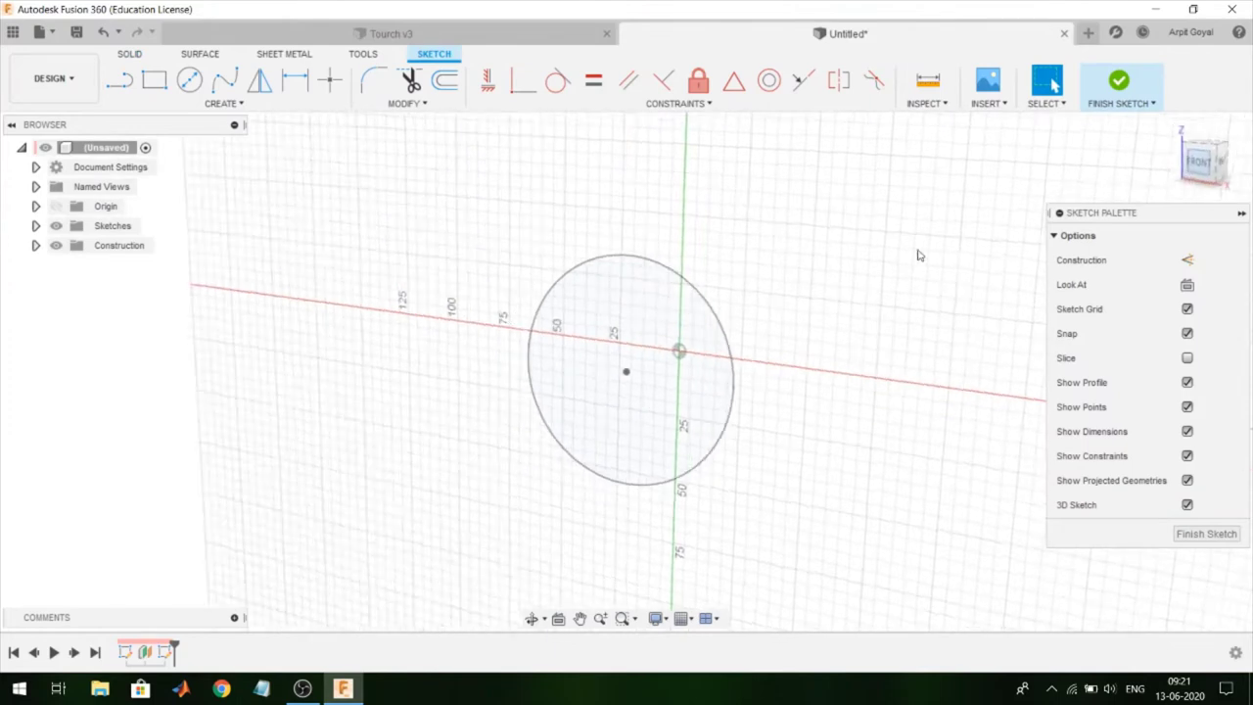
{"action": "key", "text": "c"}
{"action": "left_click", "coordinate": [627, 372]}
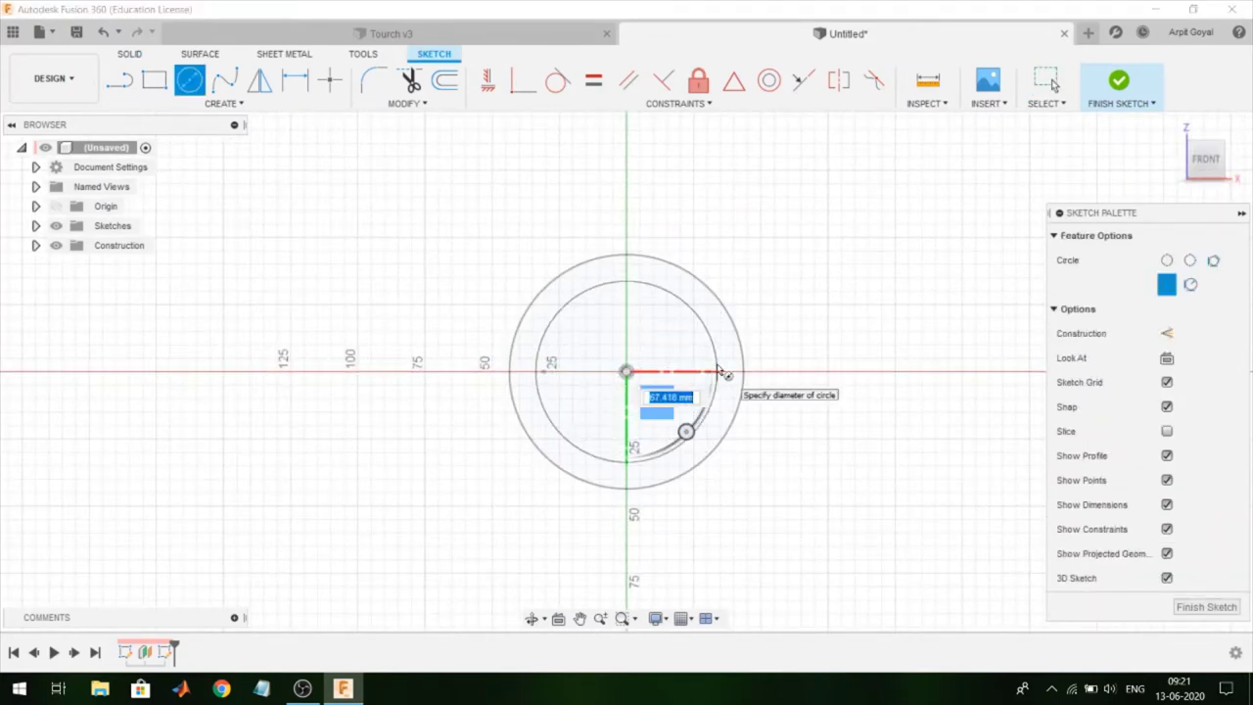
{"action": "key", "text": "Tab"}
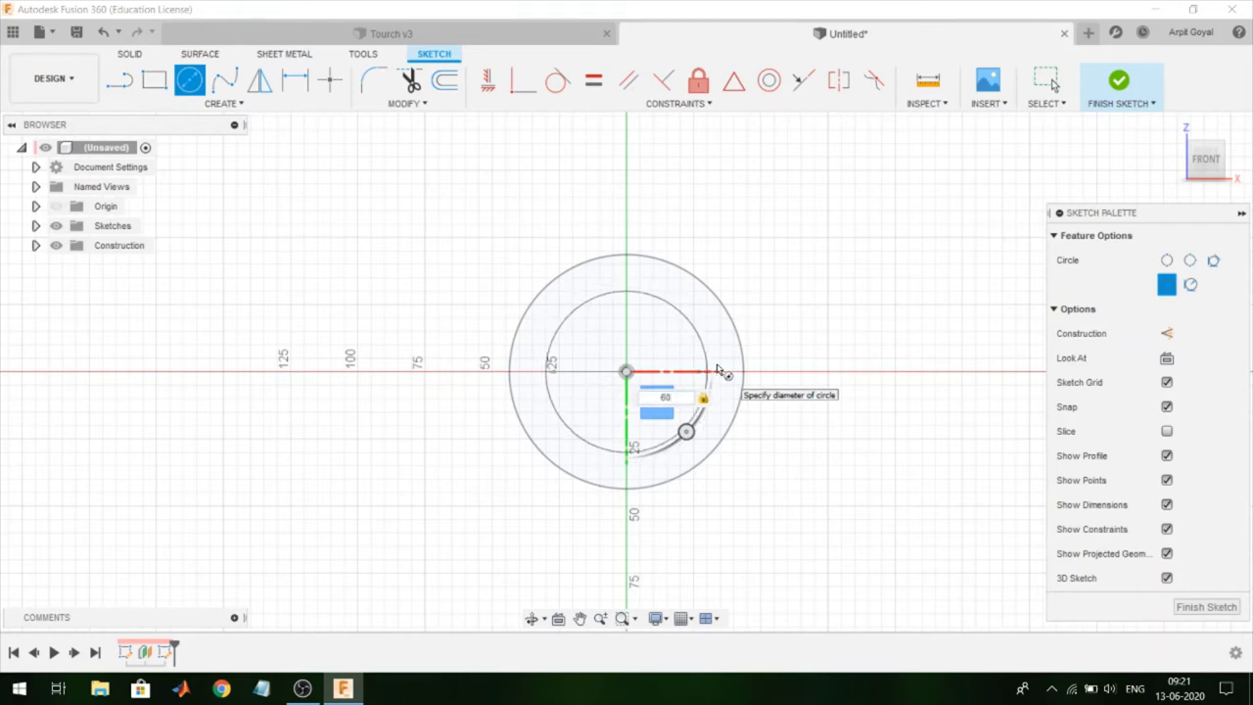
{"action": "key", "text": "Return"}
{"action": "key", "text": "Escape"}
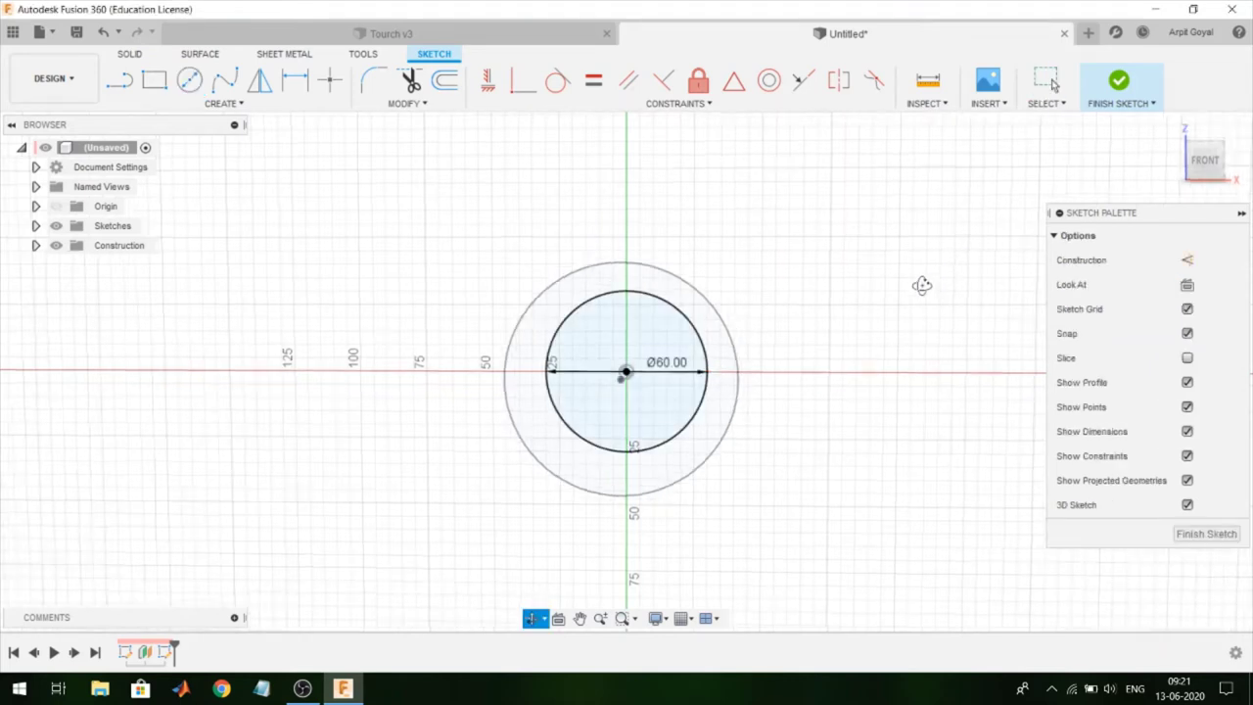
{"action": "middle_click_drag", "start_coordinate": [923, 285], "coordinate": [857, 296], "text": "shift"}
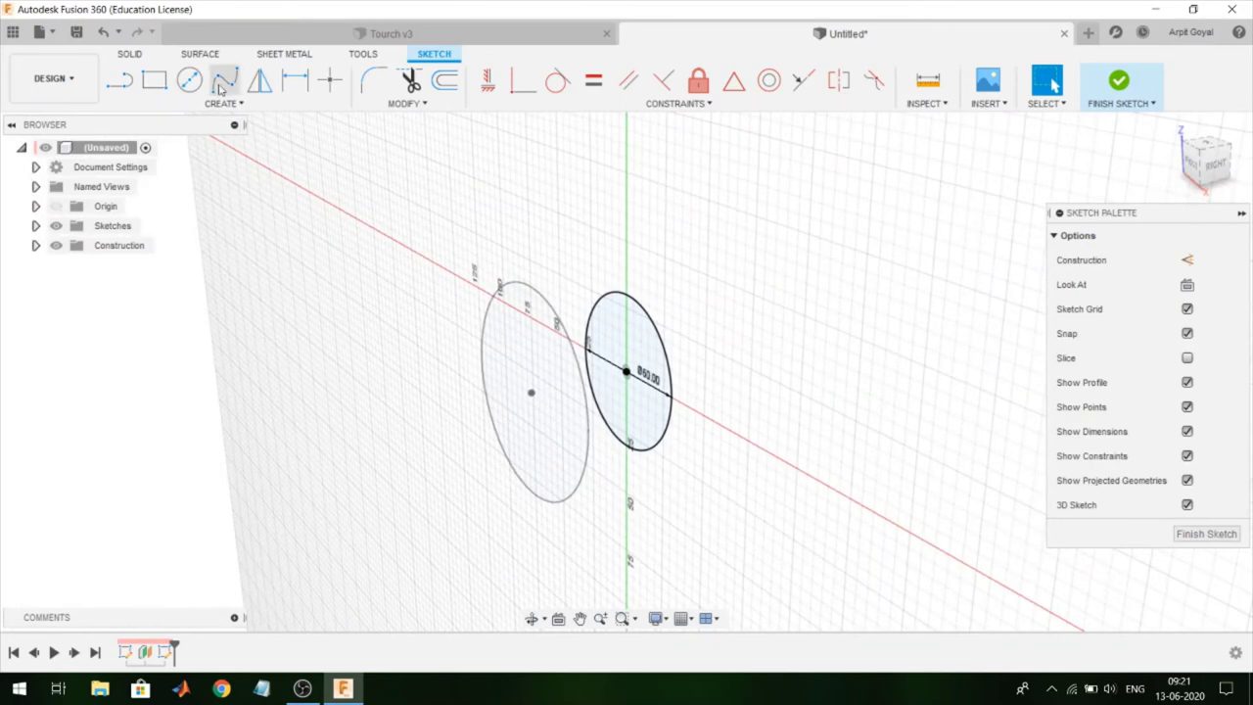
{"action": "left_click", "coordinate": [1119, 82]}
Step: Loft a new tapered body between the 80 mm and 60 mm circles
{"action": "left_click", "coordinate": [206, 103]}
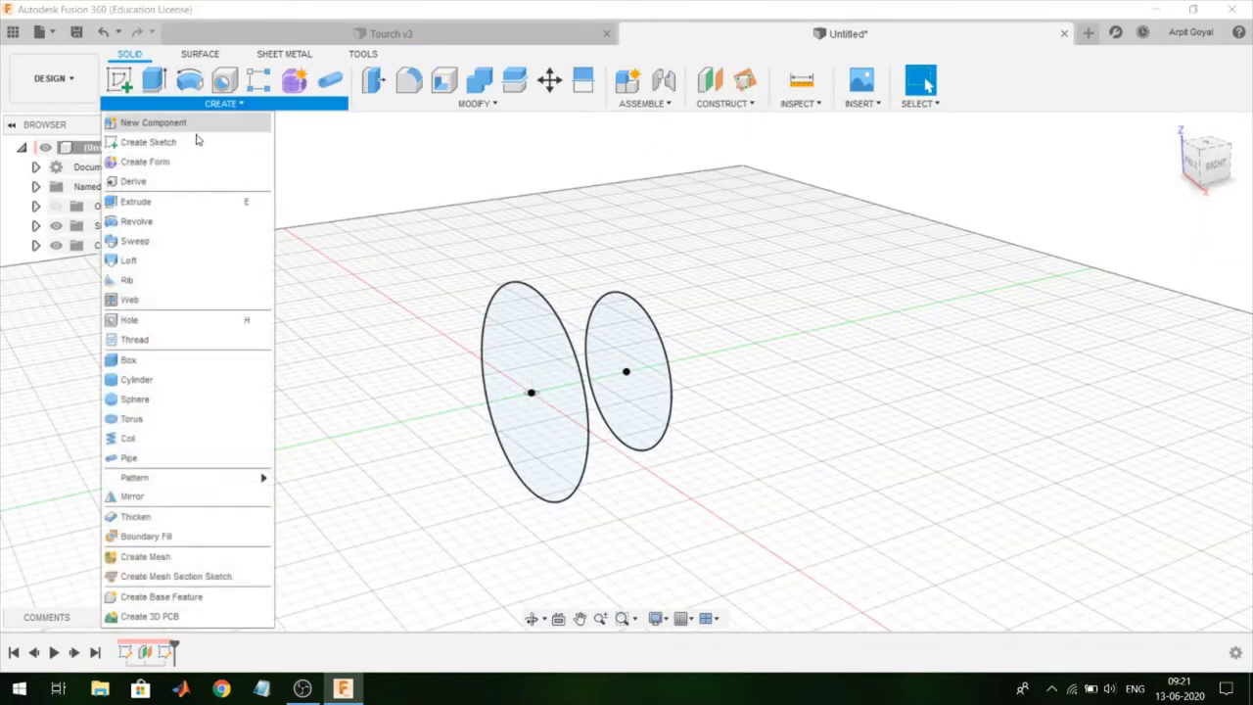
{"action": "left_click", "coordinate": [128, 259]}
{"action": "left_click", "coordinate": [534, 367]}
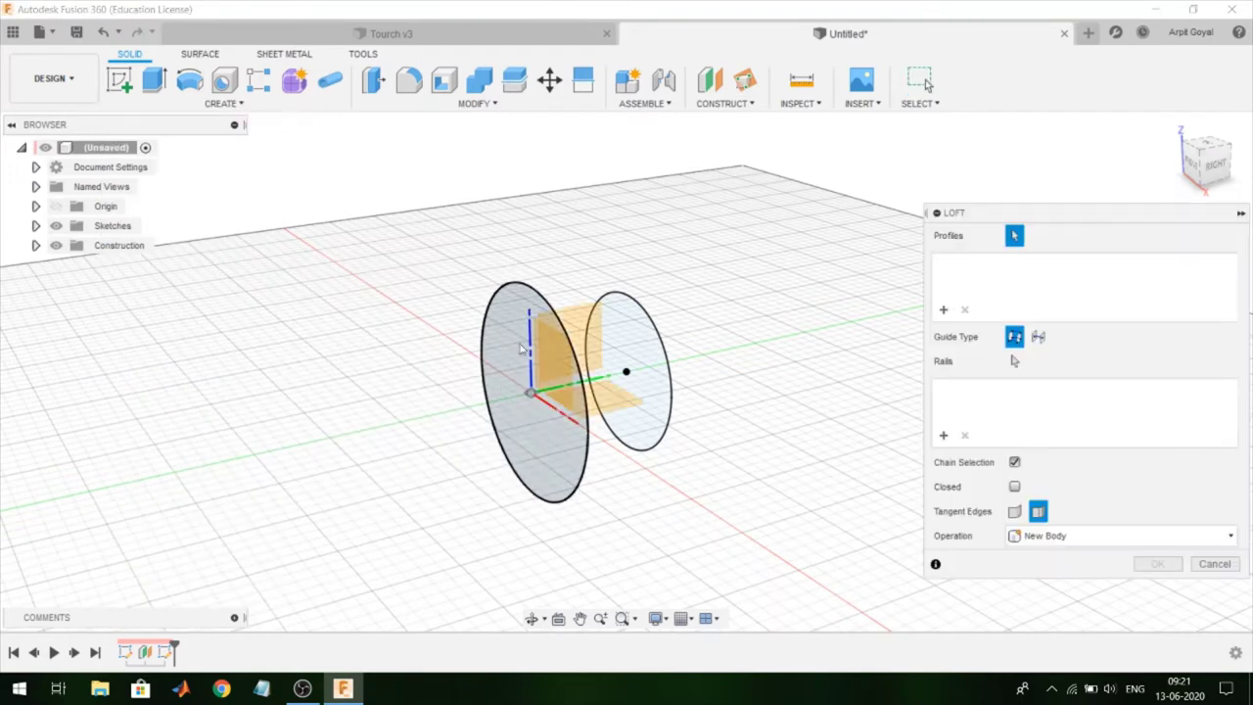
{"action": "left_click", "coordinate": [626, 375]}
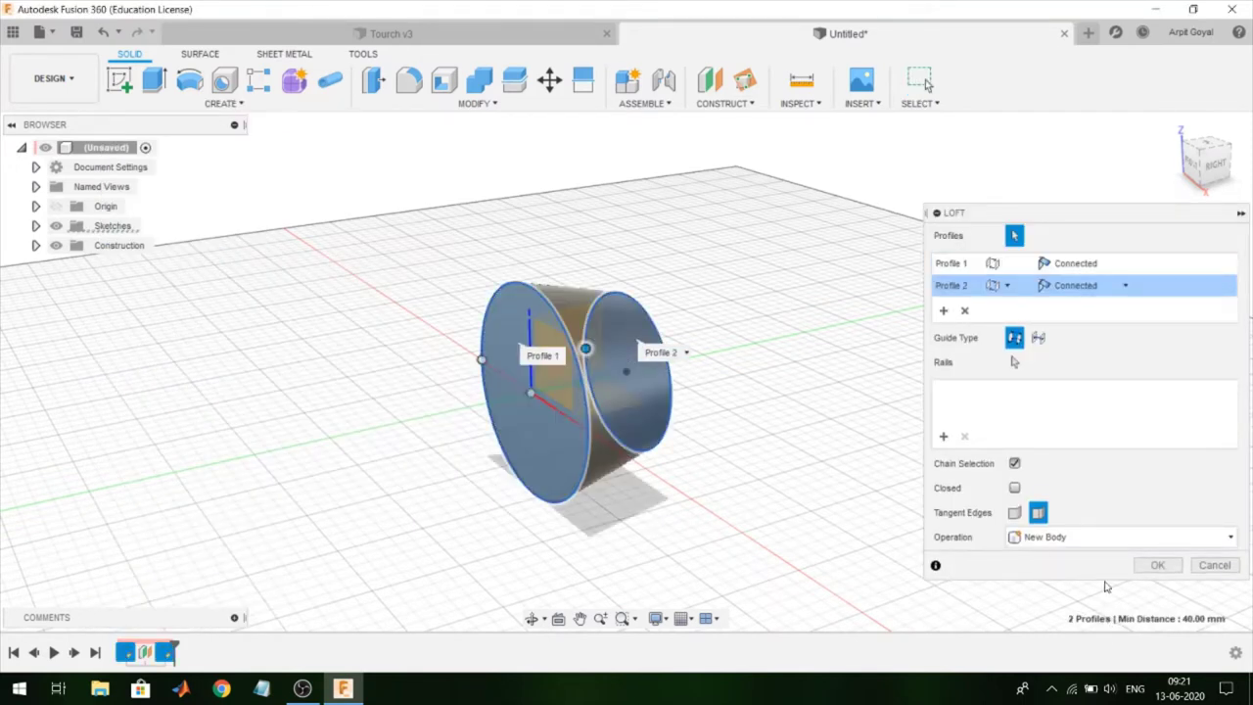
{"action": "left_click", "coordinate": [1144, 567]}
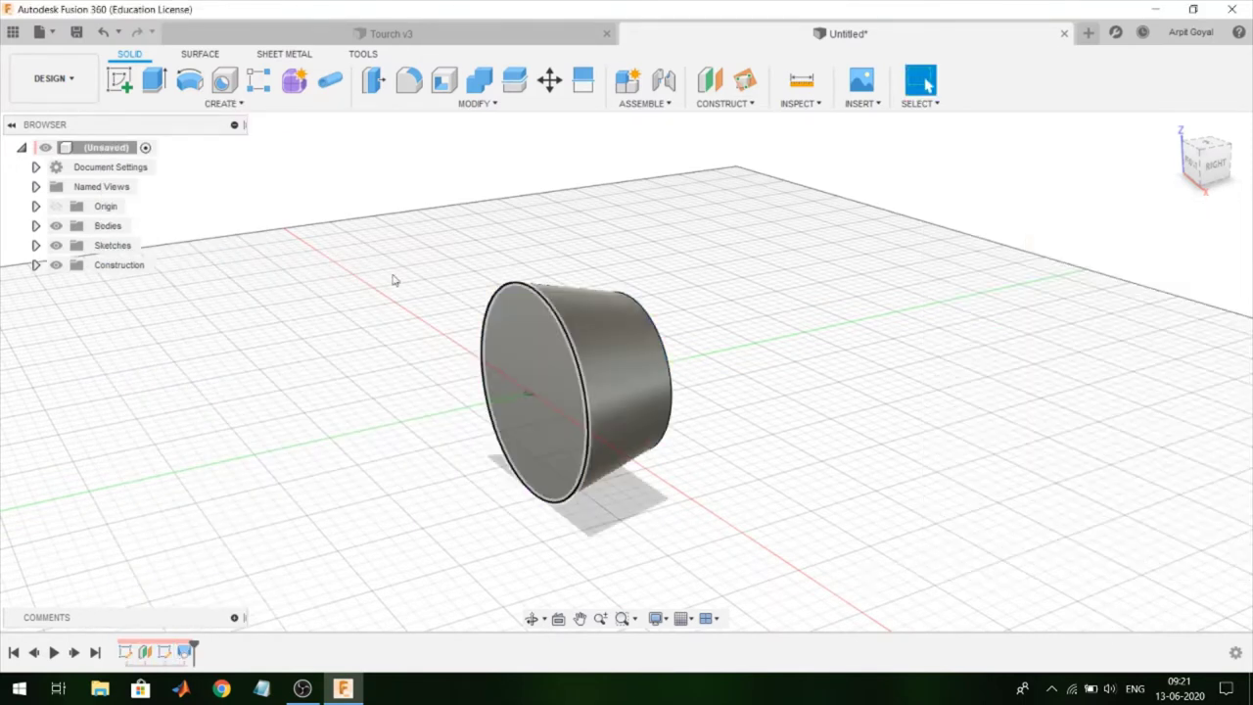
Step: Shell the loft with 7 mm inside thickness, removing both end faces
{"action": "left_click", "coordinate": [442, 81]}
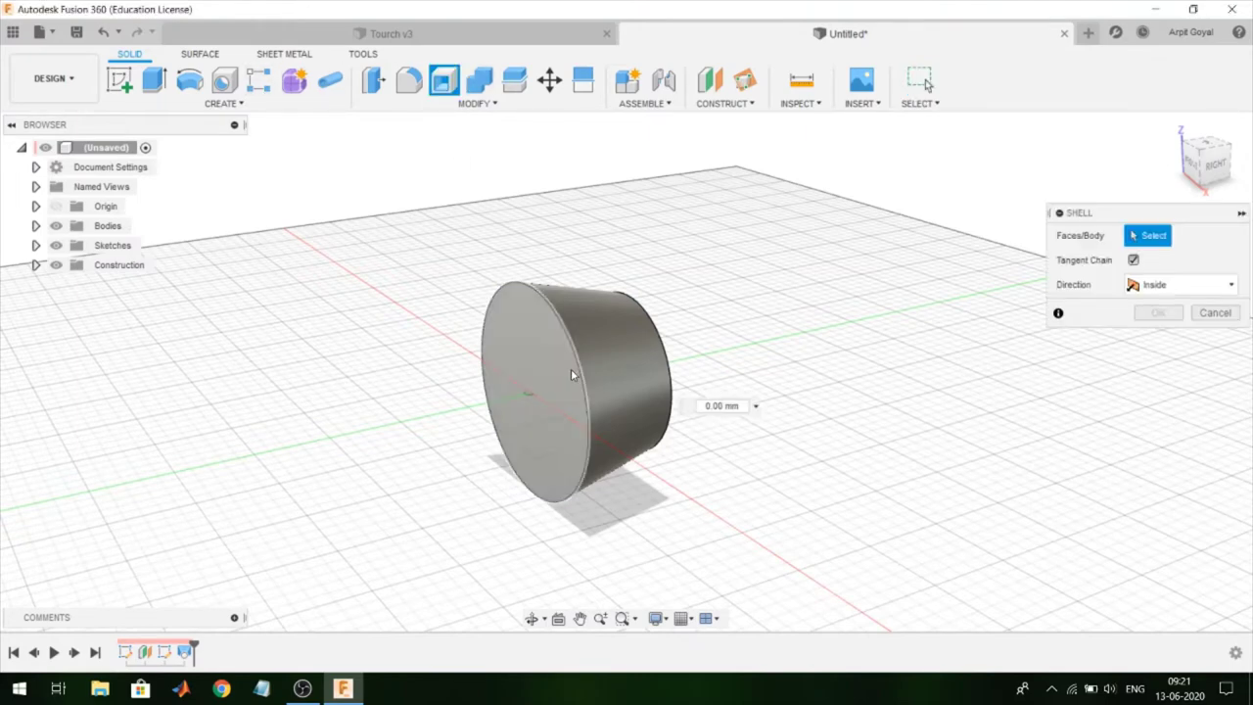
{"action": "left_click", "coordinate": [571, 368]}
{"action": "mouse_move", "coordinate": [833, 437]}
{"action": "middle_mouse_down"}
{"action": "mouse_move", "coordinate": [723, 454]}
{"action": "mouse_move", "coordinate": [517, 363]}
{"action": "middle_mouse_up"}
{"action": "left_click", "coordinate": [505, 370]}
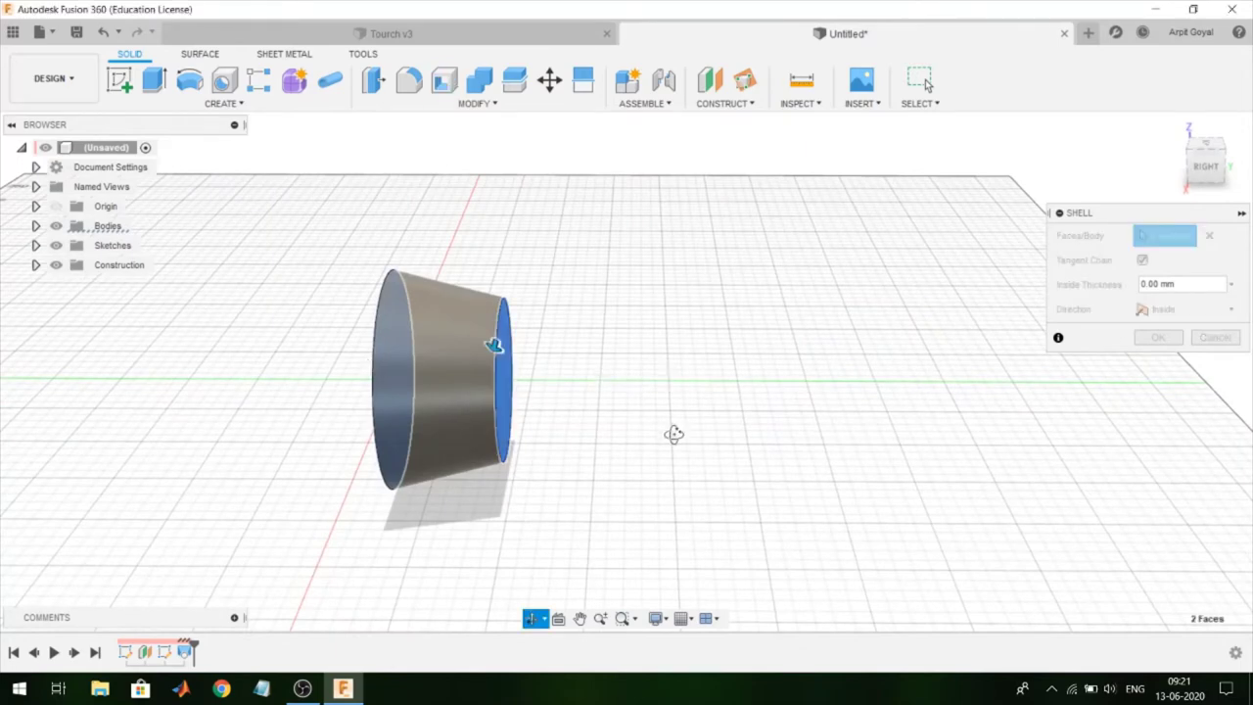
{"action": "middle_click_drag", "start_coordinate": [672, 434], "coordinate": [705, 429], "text": "shift"}
{"action": "type", "text": "7"}
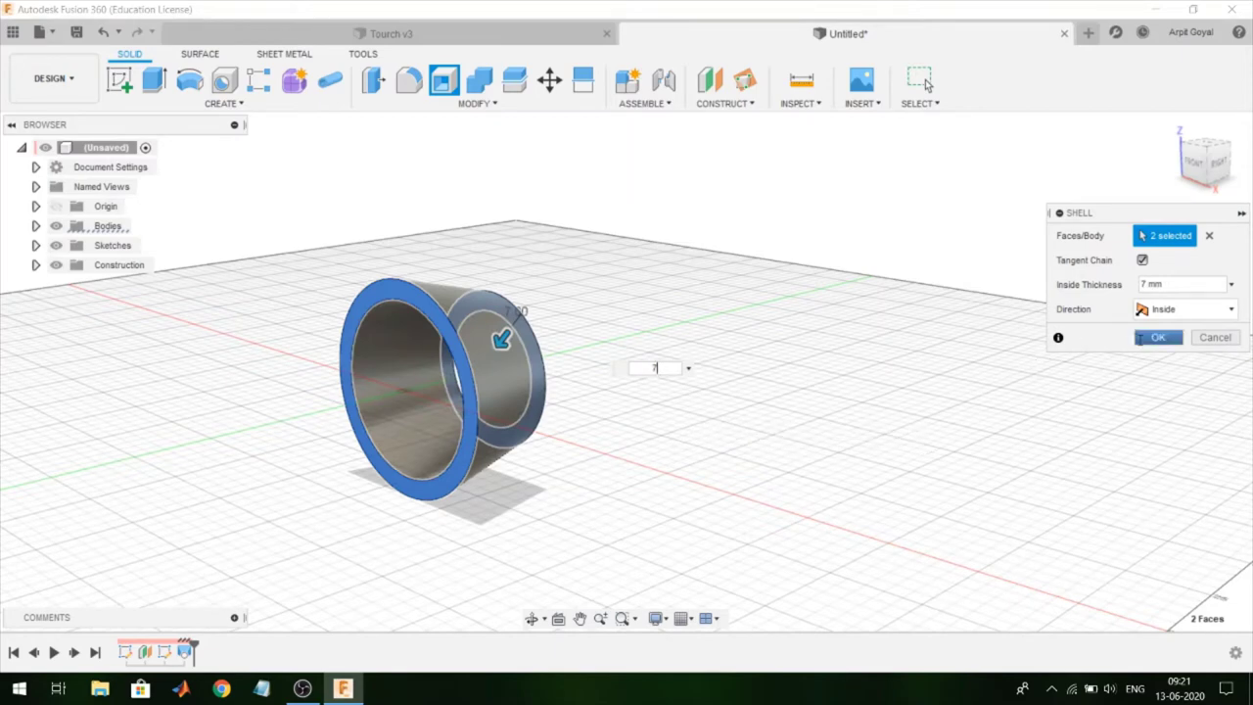
{"action": "left_click", "coordinate": [1155, 338]}
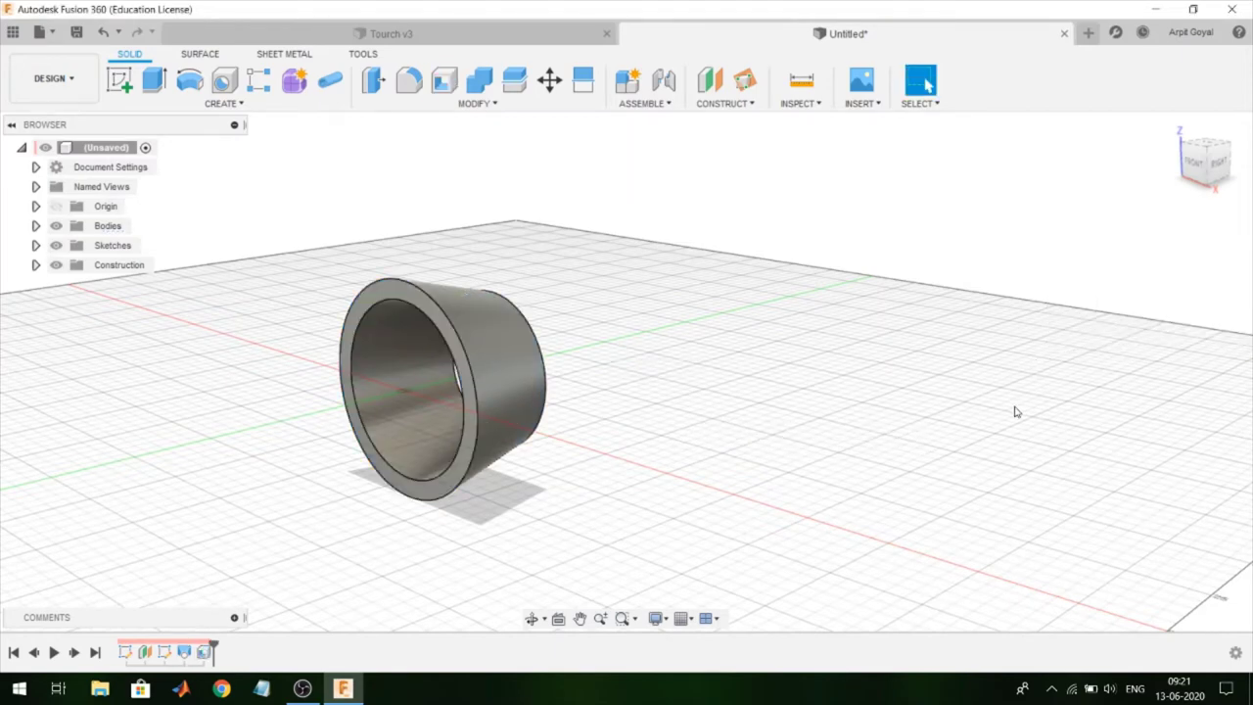
Step: Make Plane1 visible again and select it at the tube's narrow end
{"action": "mouse_move", "coordinate": [1014, 404]}
{"action": "middle_mouse_down", "text": "shift"}
{"action": "mouse_move", "coordinate": [957, 419]}
{"action": "mouse_move", "coordinate": [940, 411]}
{"action": "mouse_move", "coordinate": [985, 395]}
{"action": "mouse_move", "coordinate": [1029, 408]}
{"action": "mouse_move", "coordinate": [993, 417]}
{"action": "mouse_move", "coordinate": [836, 388]}
{"action": "middle_mouse_up", "text": "shift"}
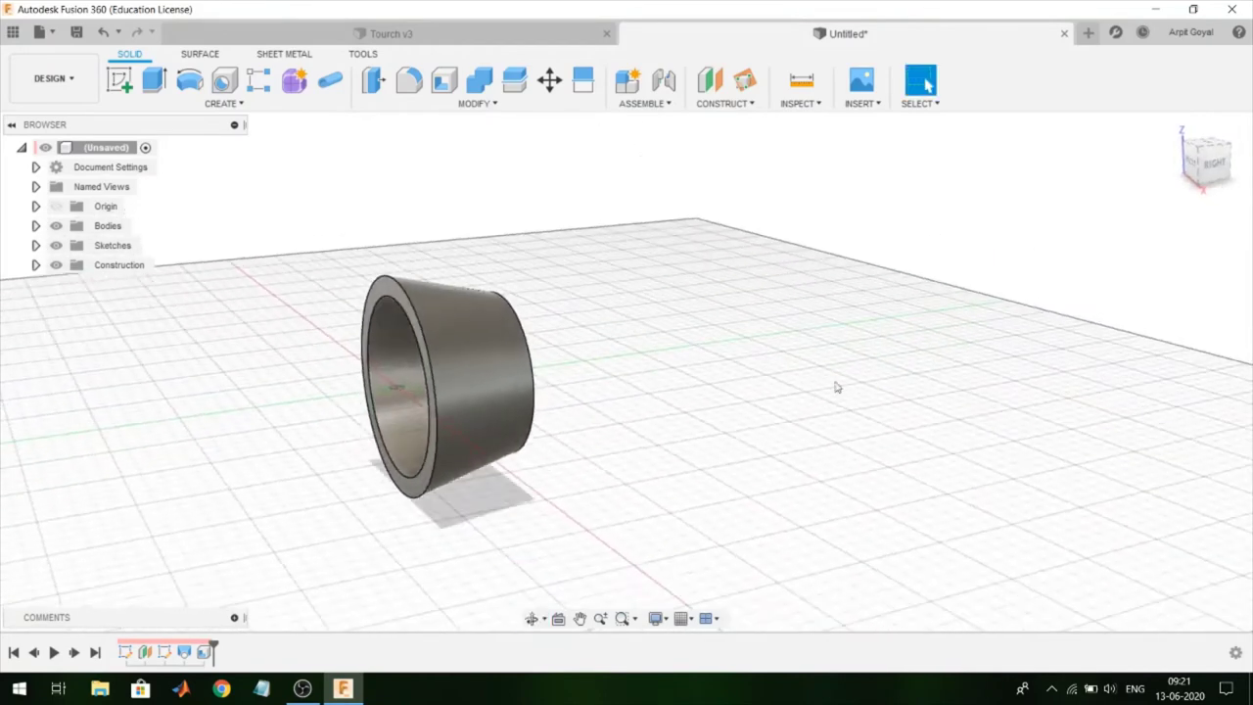
{"action": "left_click", "coordinate": [70, 284]}
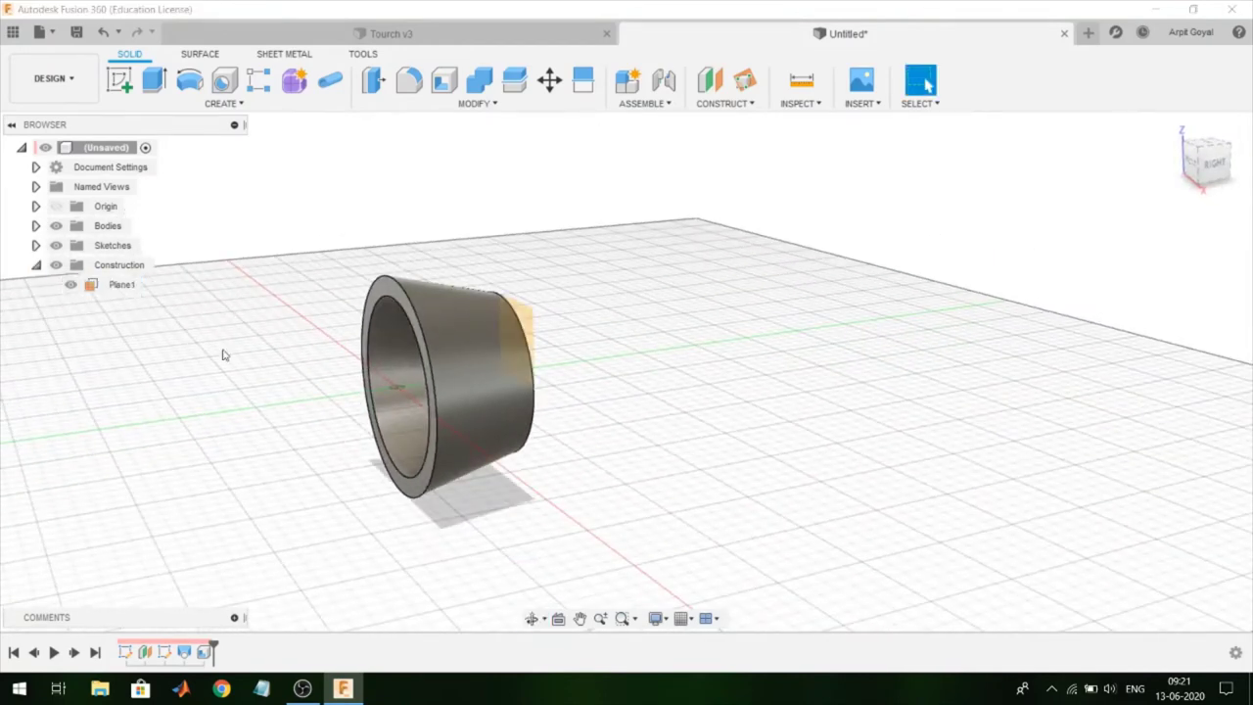
{"action": "mouse_move", "coordinate": [574, 446]}
{"action": "middle_mouse_down", "text": "shift"}
{"action": "mouse_move", "coordinate": [588, 454]}
{"action": "mouse_move", "coordinate": [526, 464]}
{"action": "mouse_move", "coordinate": [526, 450]}
{"action": "middle_mouse_up", "text": "shift"}
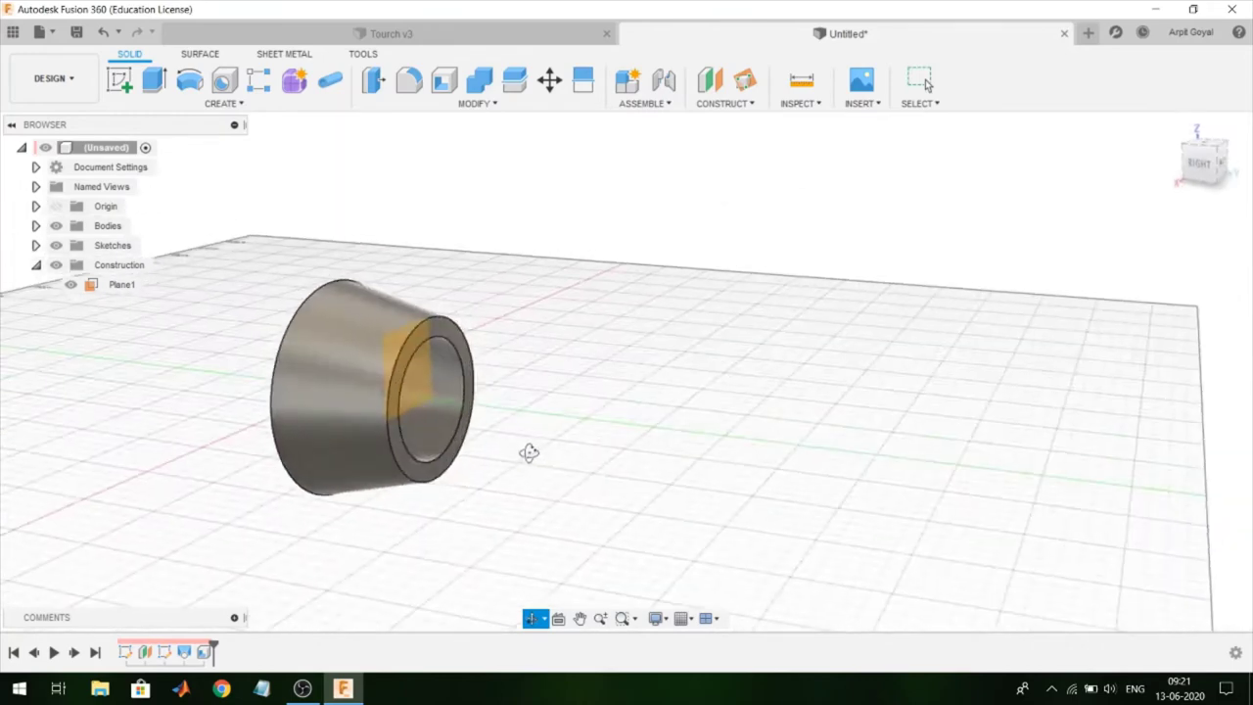
{"action": "left_click", "coordinate": [424, 382]}
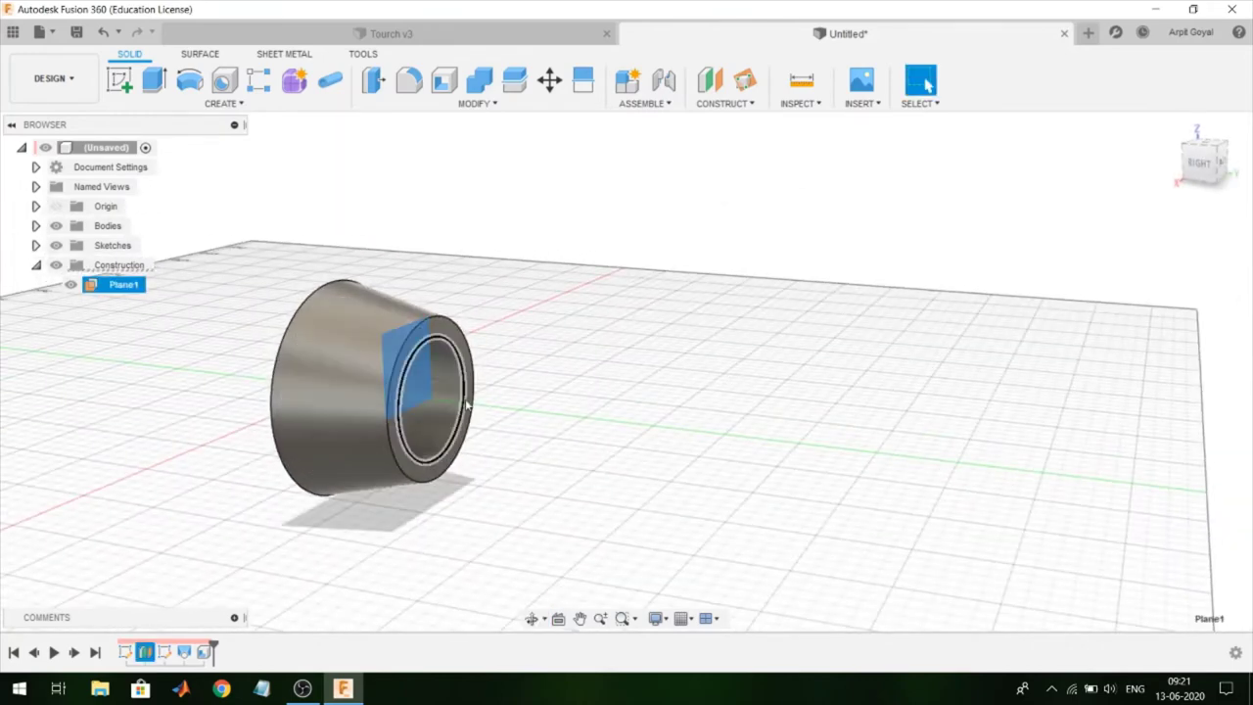
Step: Sketch on Plane1, projecting the tube's inner narrow-end circular edge, and finish the sketch
{"action": "left_click", "coordinate": [119, 80]}
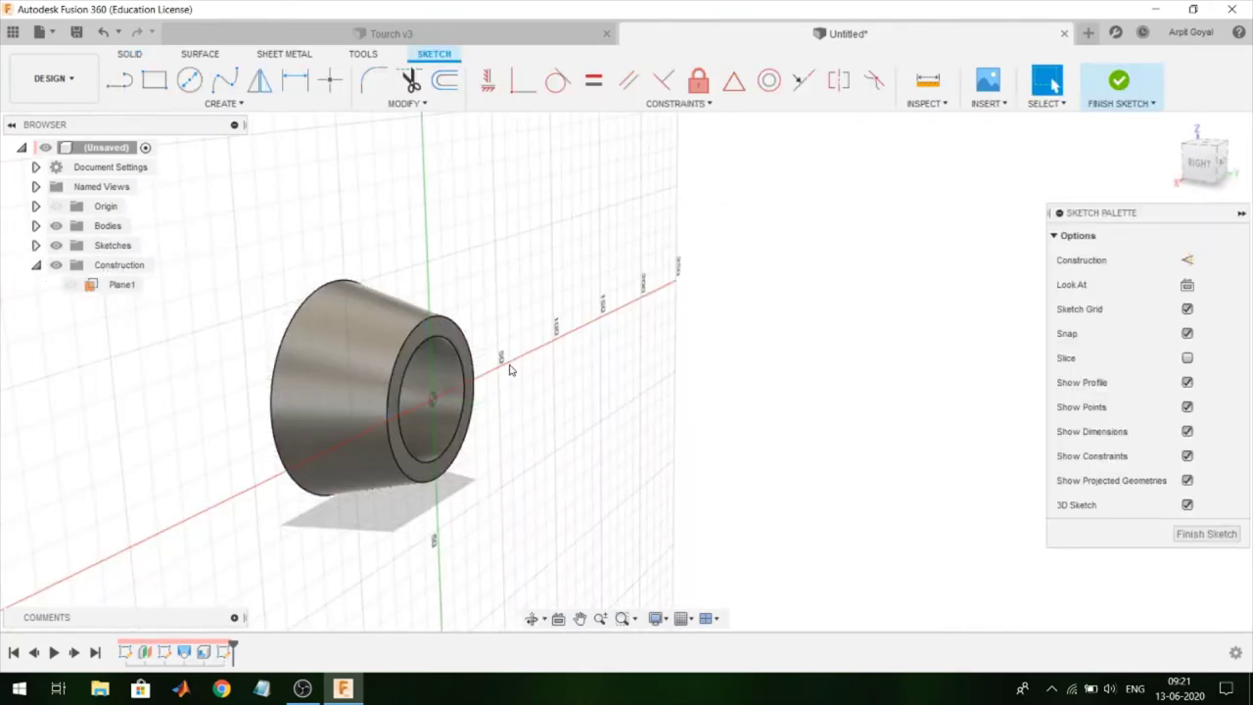
{"action": "key", "text": "p"}
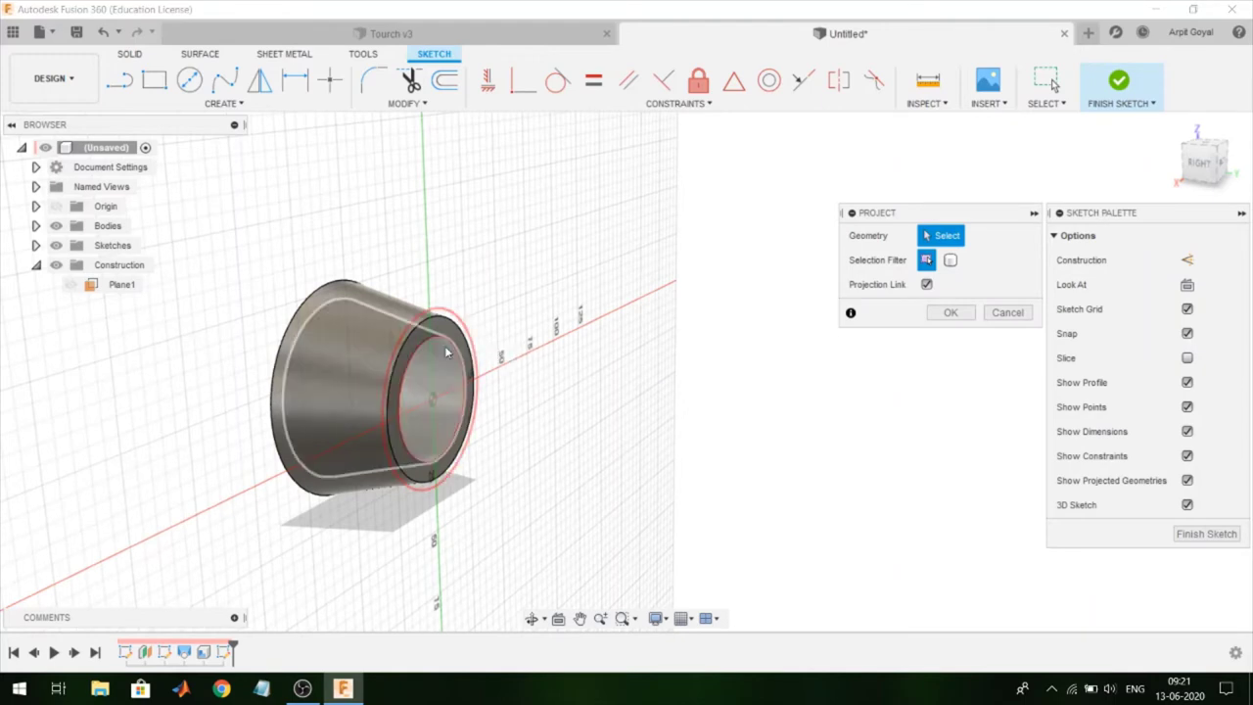
{"action": "left_click", "coordinate": [439, 345]}
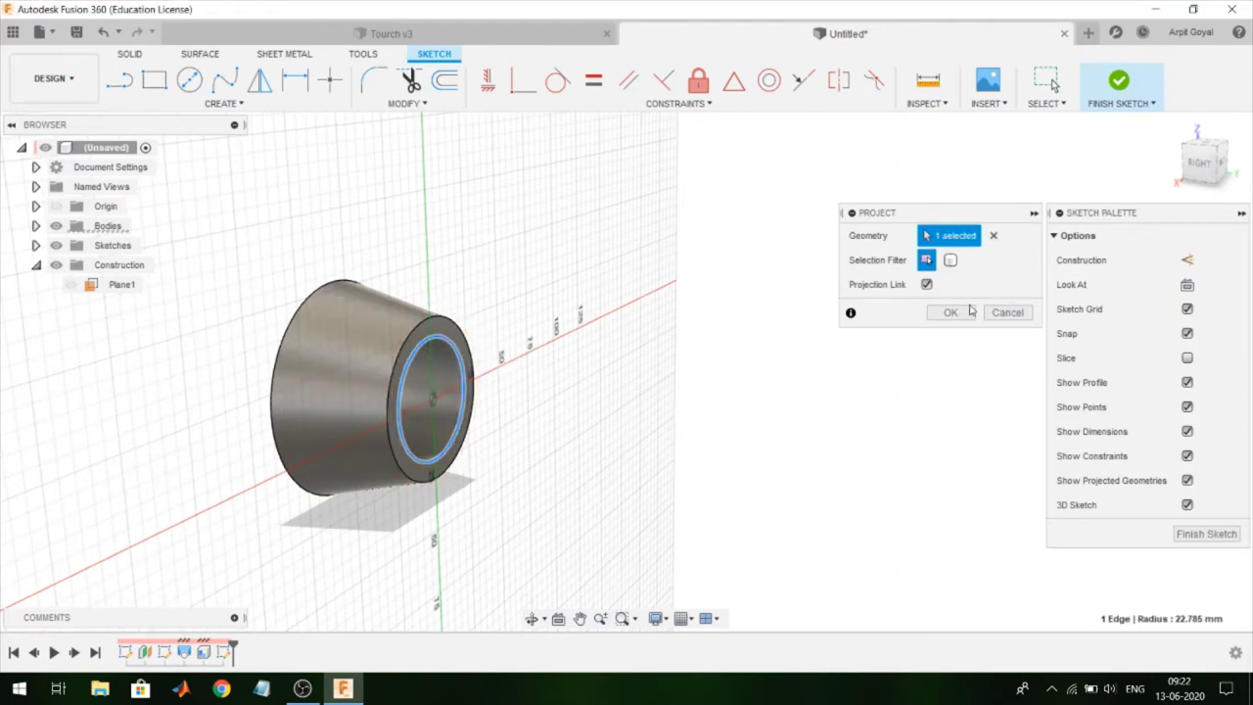
{"action": "left_click", "coordinate": [955, 312]}
{"action": "middle_click_drag", "start_coordinate": [756, 411], "coordinate": [772, 406], "text": "shift"}
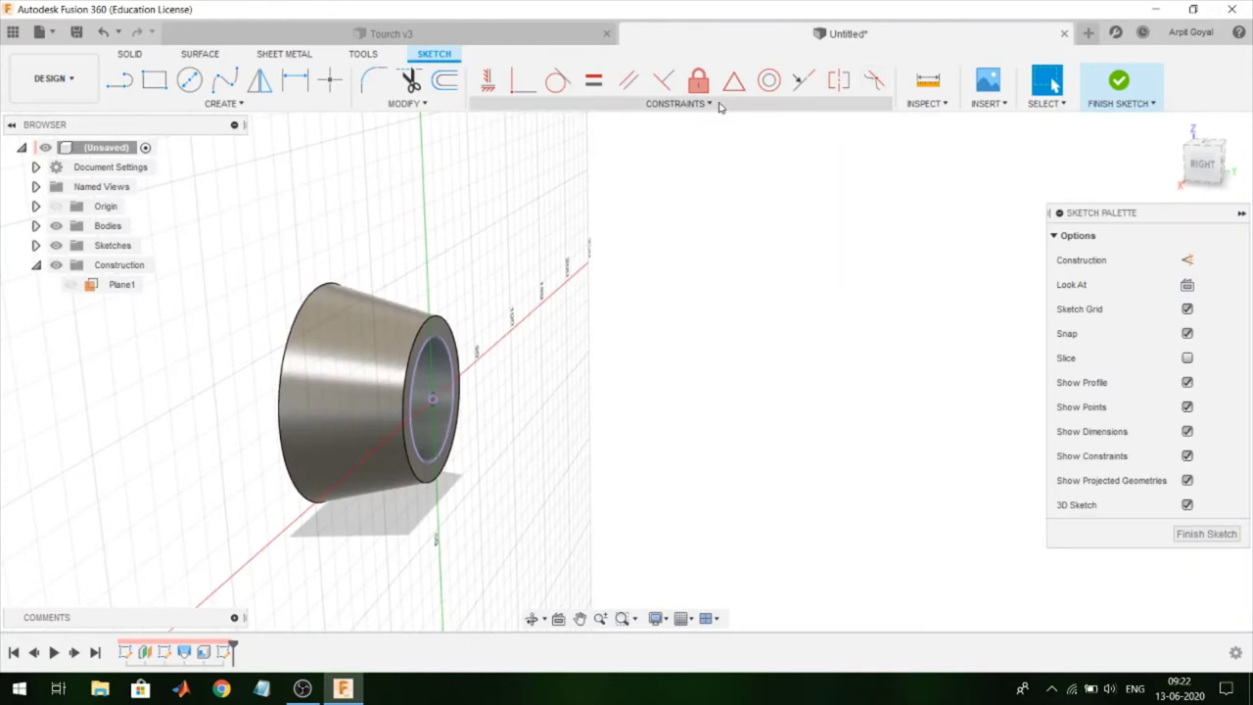
{"action": "left_click", "coordinate": [1110, 82]}
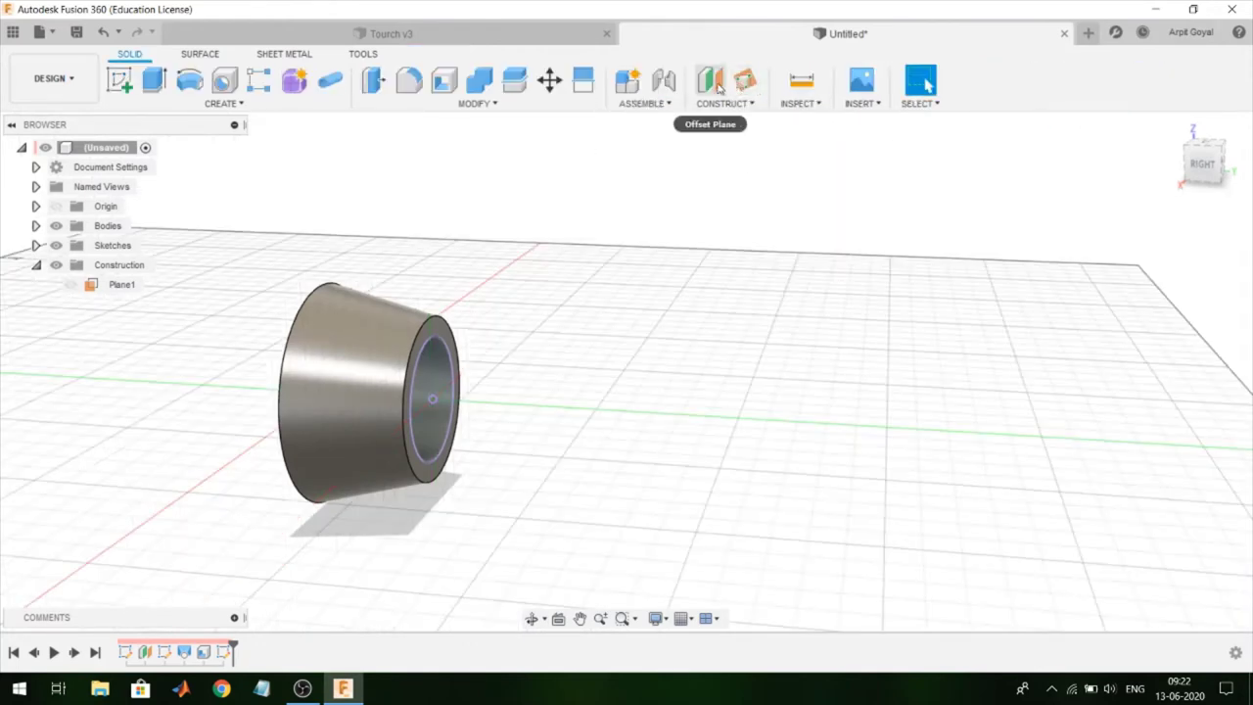
Step: Add Plane2 offset 30 mm from Plane1
{"action": "left_click", "coordinate": [713, 88]}
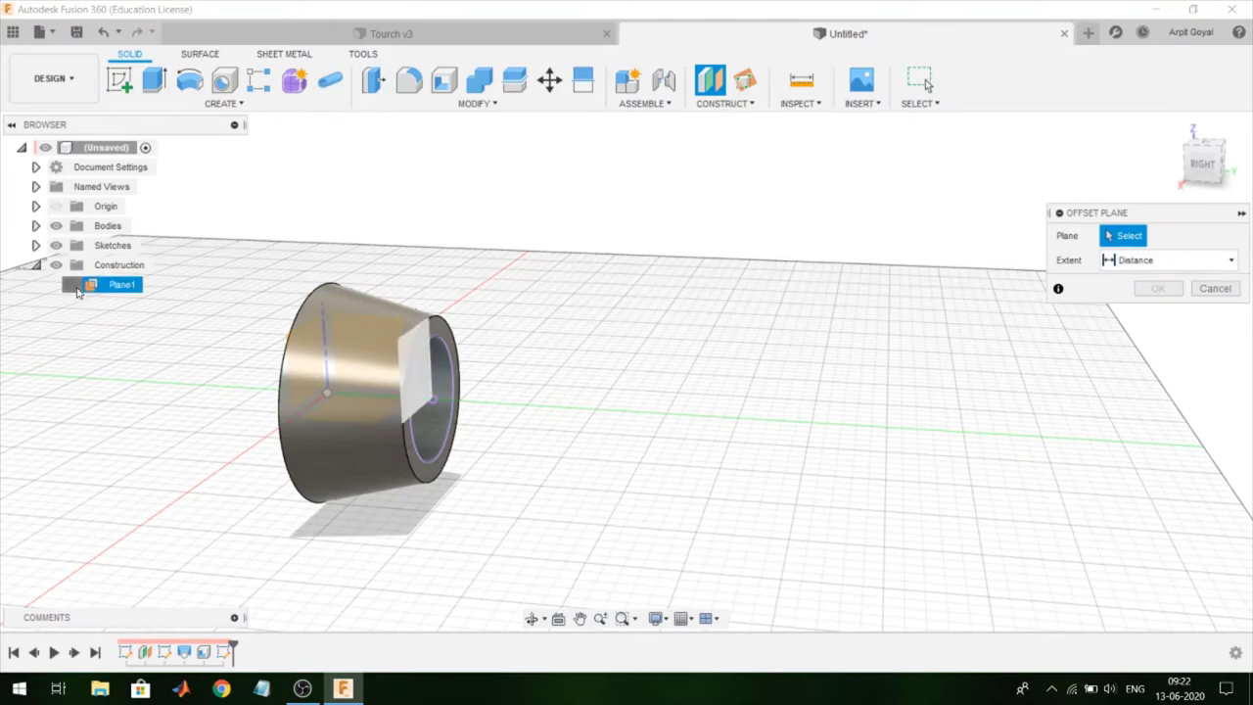
{"action": "left_click", "coordinate": [91, 284]}
{"action": "left_click_drag", "start_coordinate": [428, 393], "coordinate": [527, 399]}
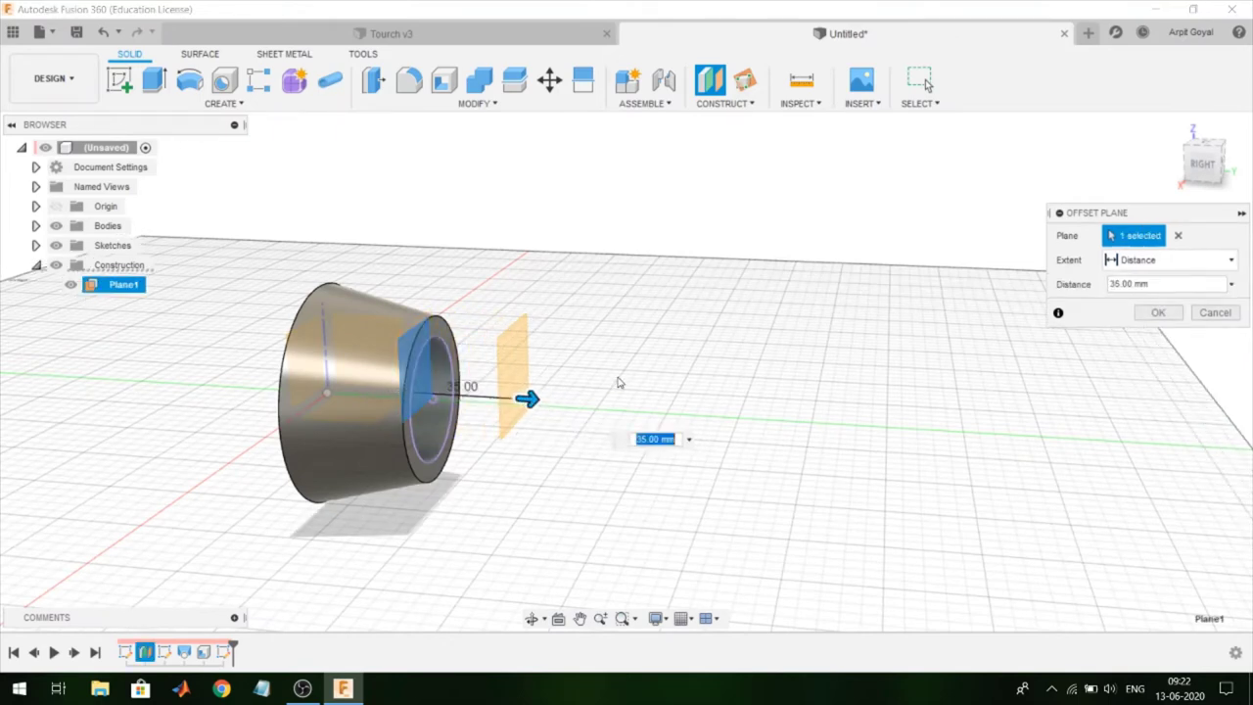
{"action": "middle_click_drag", "start_coordinate": [636, 372], "coordinate": [644, 372], "text": "shift"}
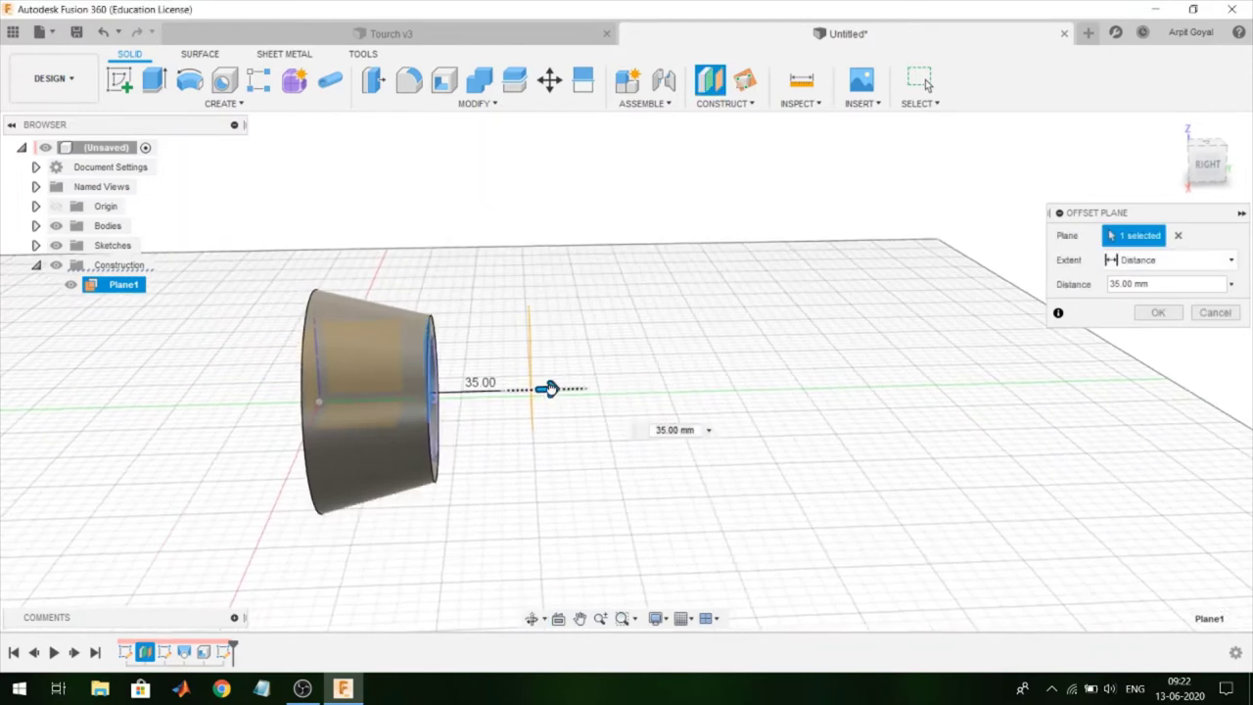
{"action": "left_click_drag", "start_coordinate": [550, 389], "coordinate": [535, 390]}
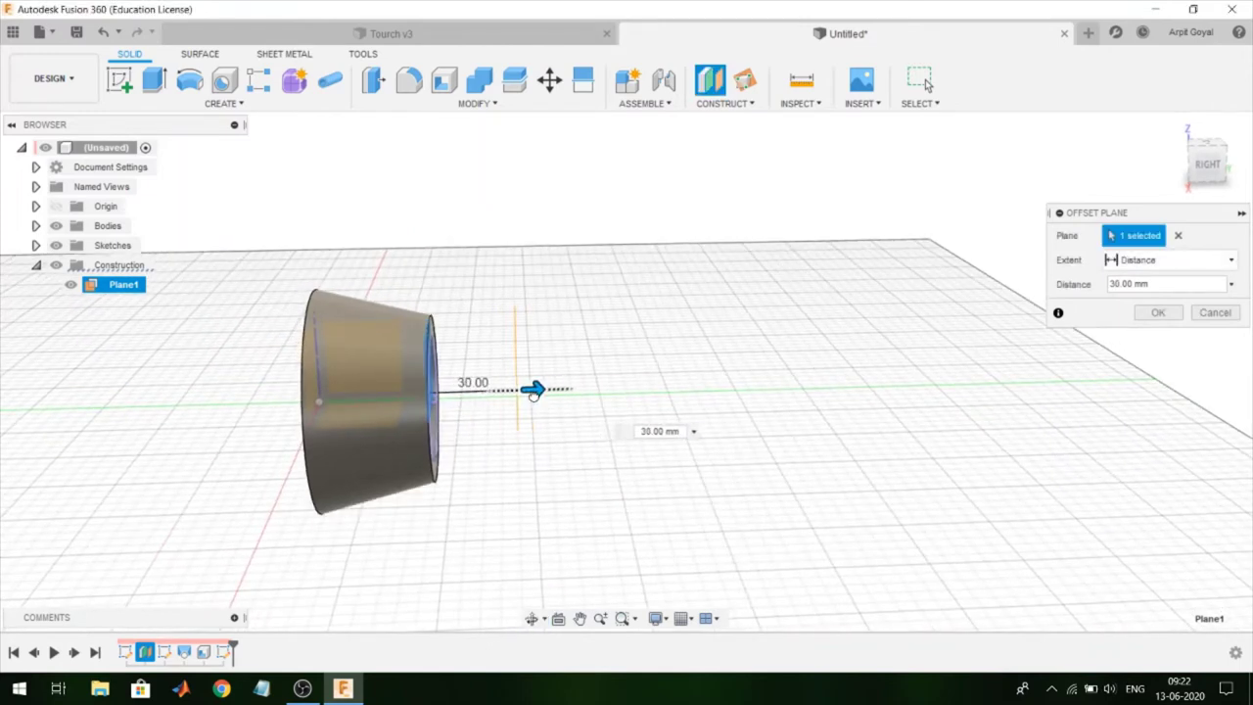
{"action": "left_click", "coordinate": [1158, 313]}
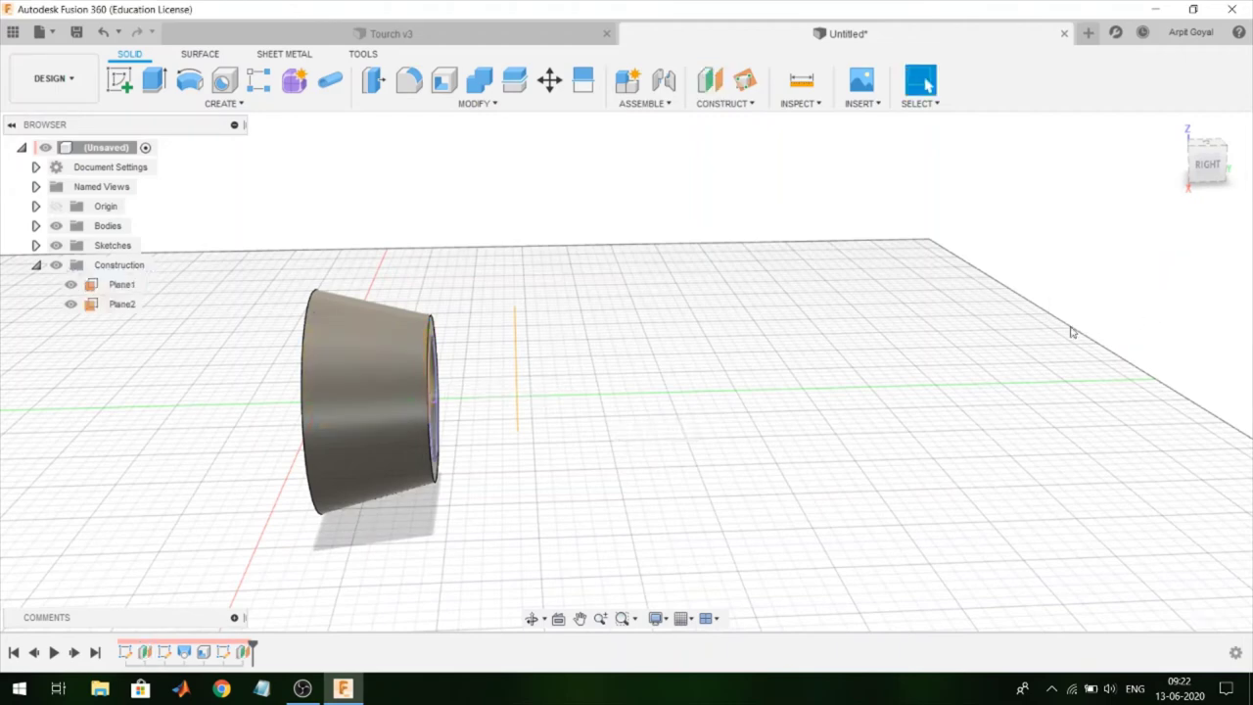
Step: Create midplane Plane3 centred between Plane1 and Plane2
{"action": "left_click", "coordinate": [724, 99]}
{"action": "left_click", "coordinate": [736, 182]}
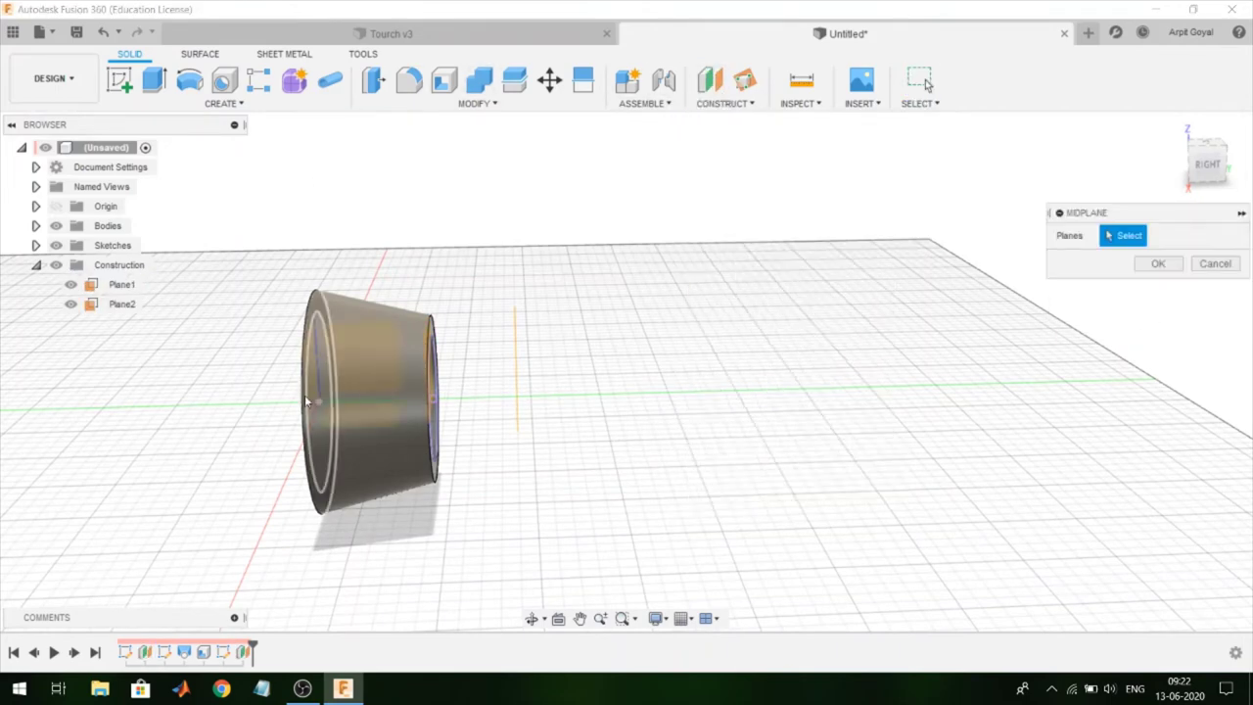
{"action": "middle_click_drag", "start_coordinate": [574, 372], "coordinate": [523, 388], "text": "shift"}
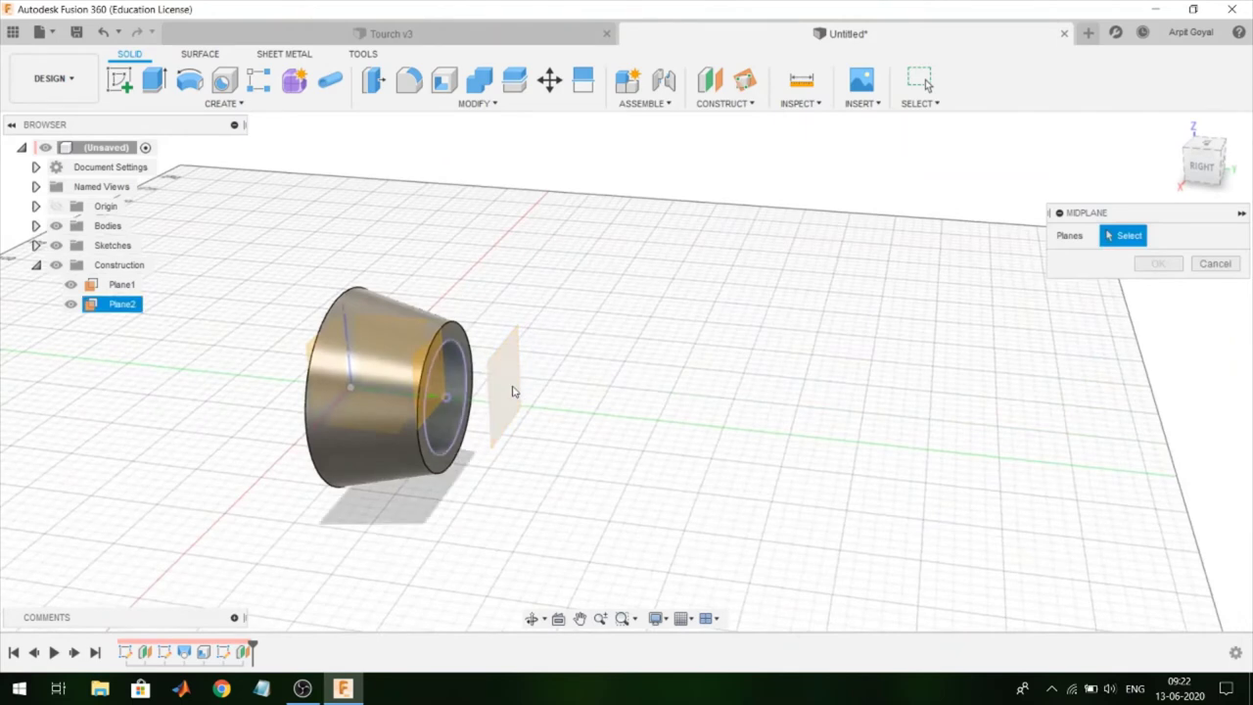
{"action": "left_click", "coordinate": [512, 392]}
{"action": "left_click", "coordinate": [431, 396]}
{"action": "middle_click_drag", "start_coordinate": [664, 431], "coordinate": [1126, 296], "text": "shift"}
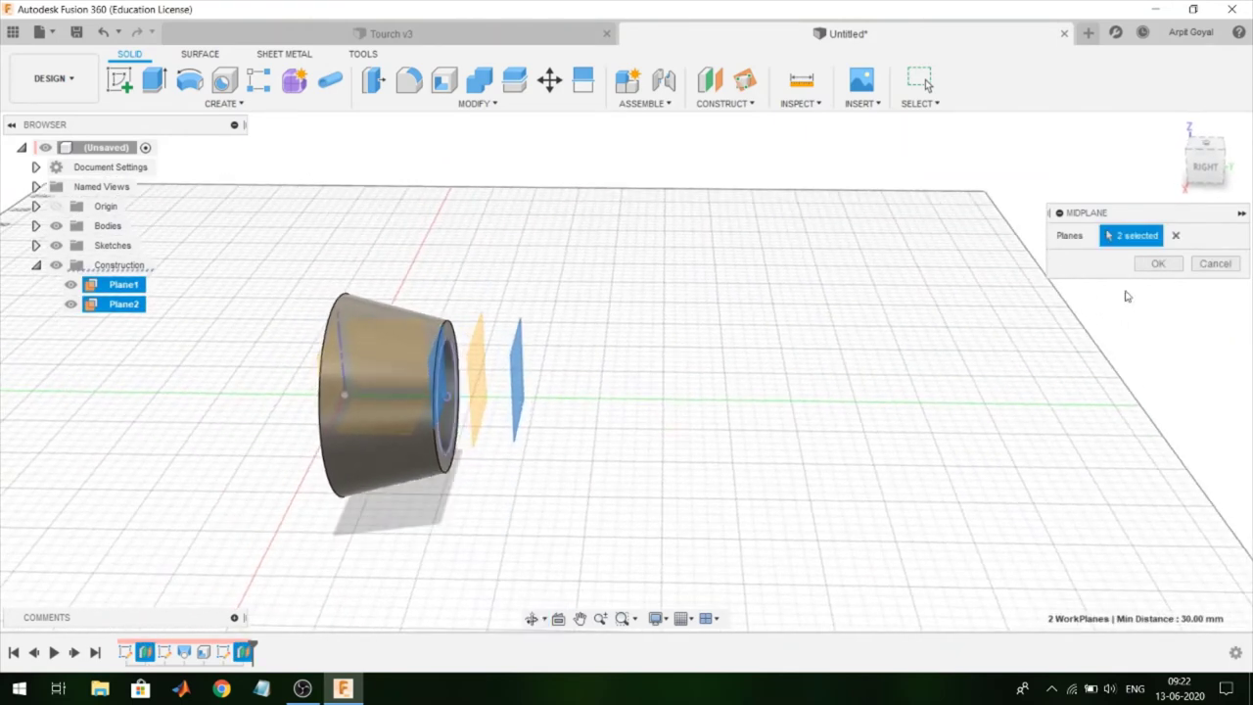
{"action": "left_click", "coordinate": [1157, 265]}
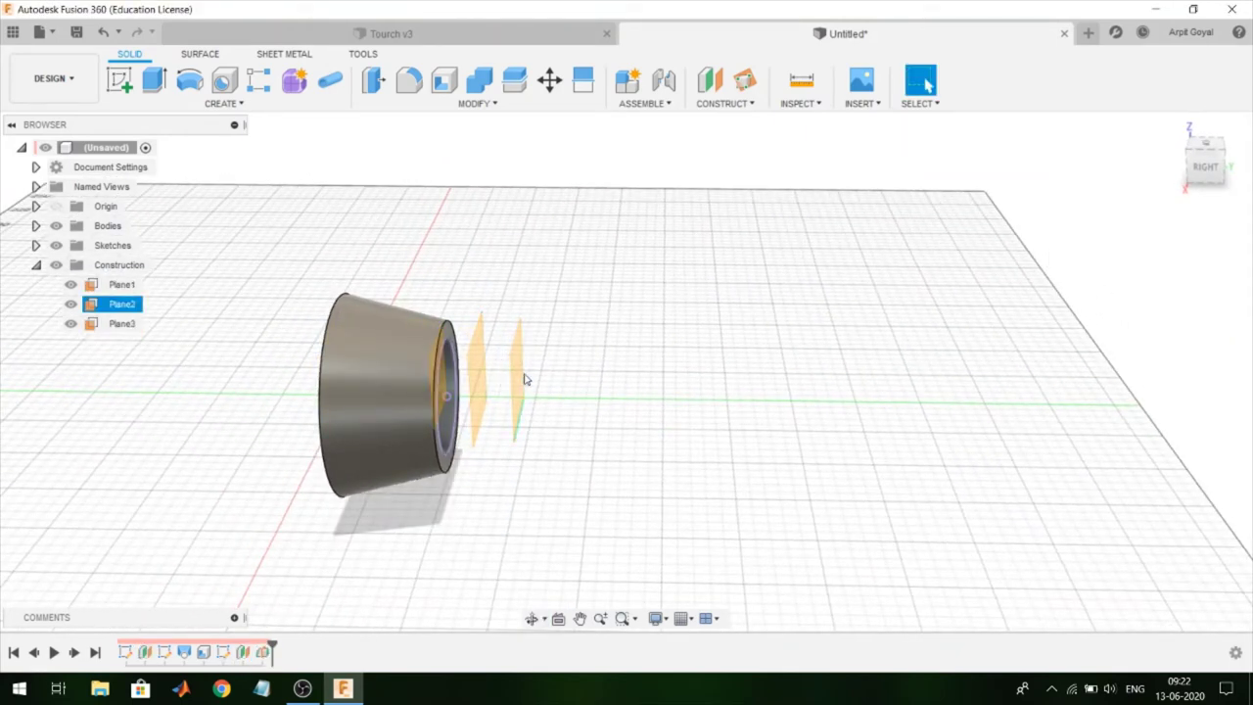
{"action": "middle_click_drag", "start_coordinate": [619, 339], "coordinate": [529, 372], "text": "shift"}
{"action": "left_click", "coordinate": [494, 392]}
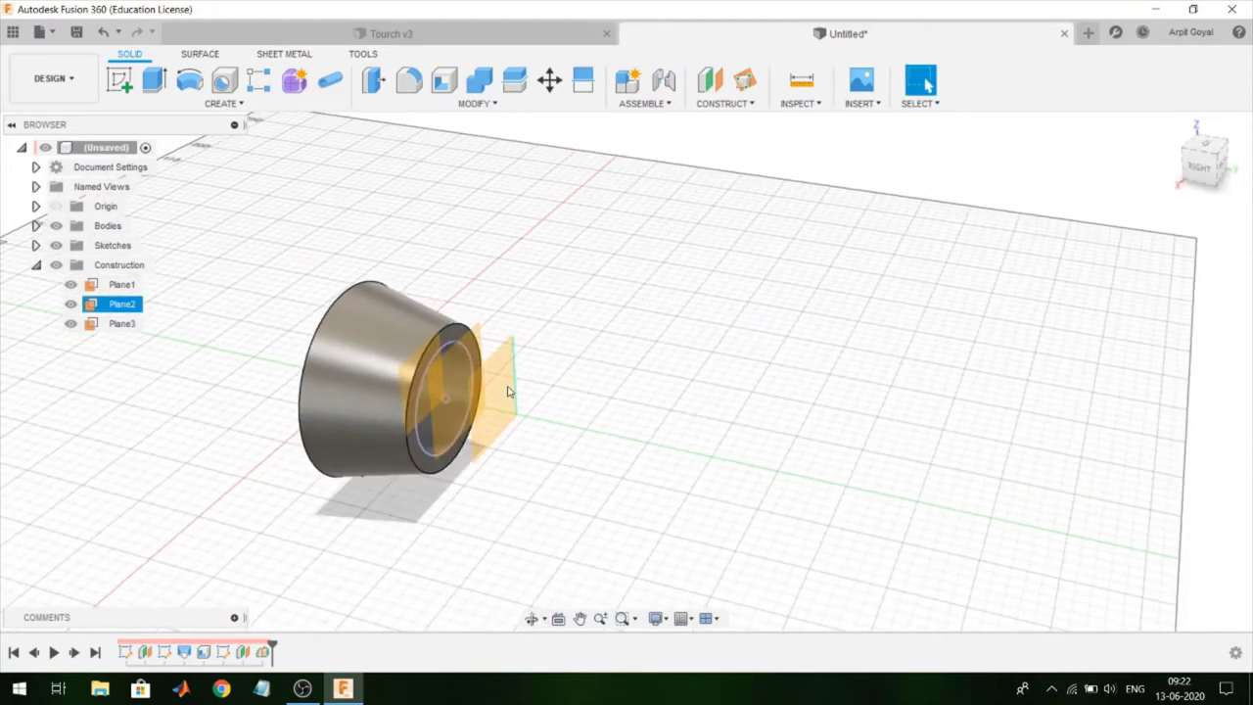
Step: On Plane2, draw a 45.569 mm circle centred on the origin and finish the sketch
{"action": "left_click", "coordinate": [119, 80]}
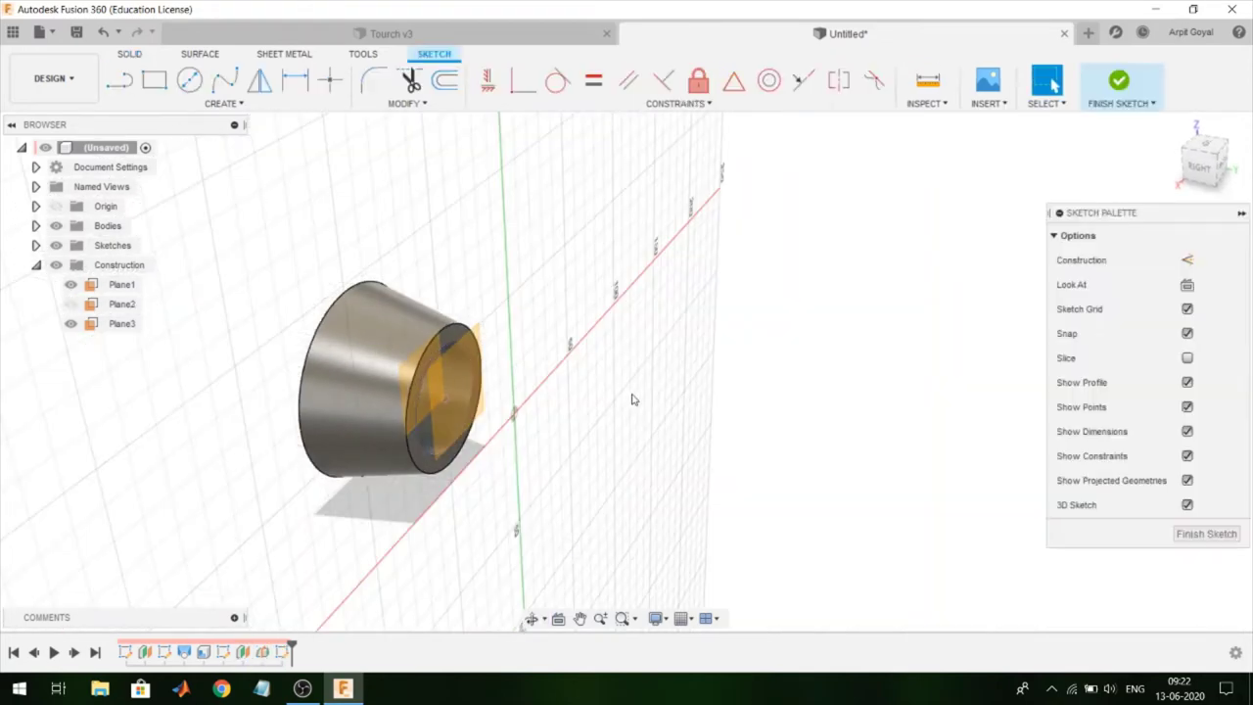
{"action": "middle_click_drag", "start_coordinate": [644, 398], "coordinate": [1212, 176], "text": "shift"}
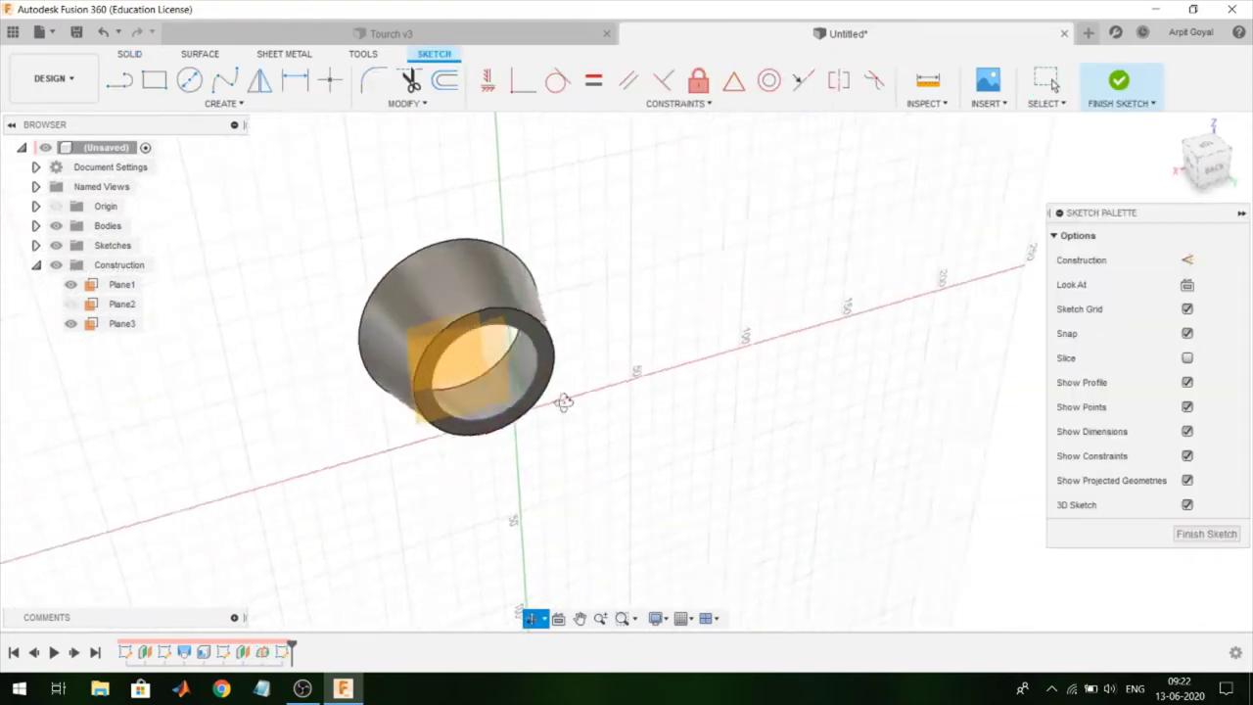
{"action": "left_click", "coordinate": [1212, 169]}
{"action": "key", "text": "c"}
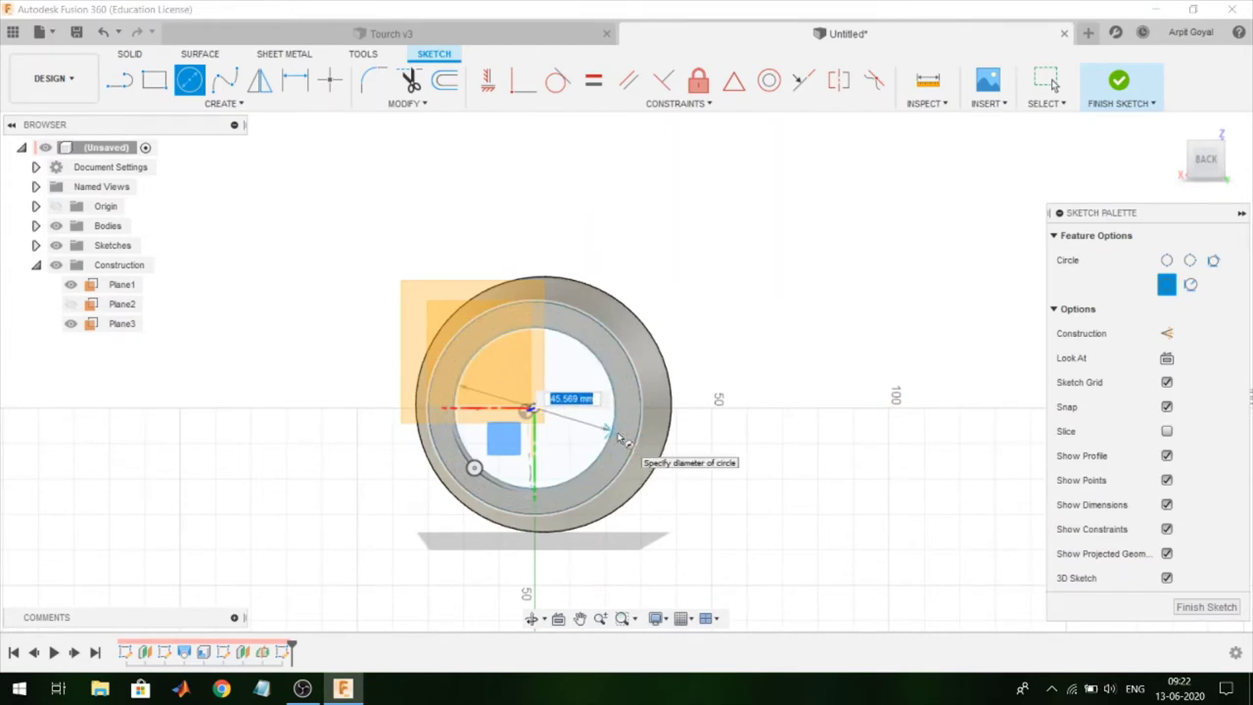
{"action": "left_click", "coordinate": [619, 438]}
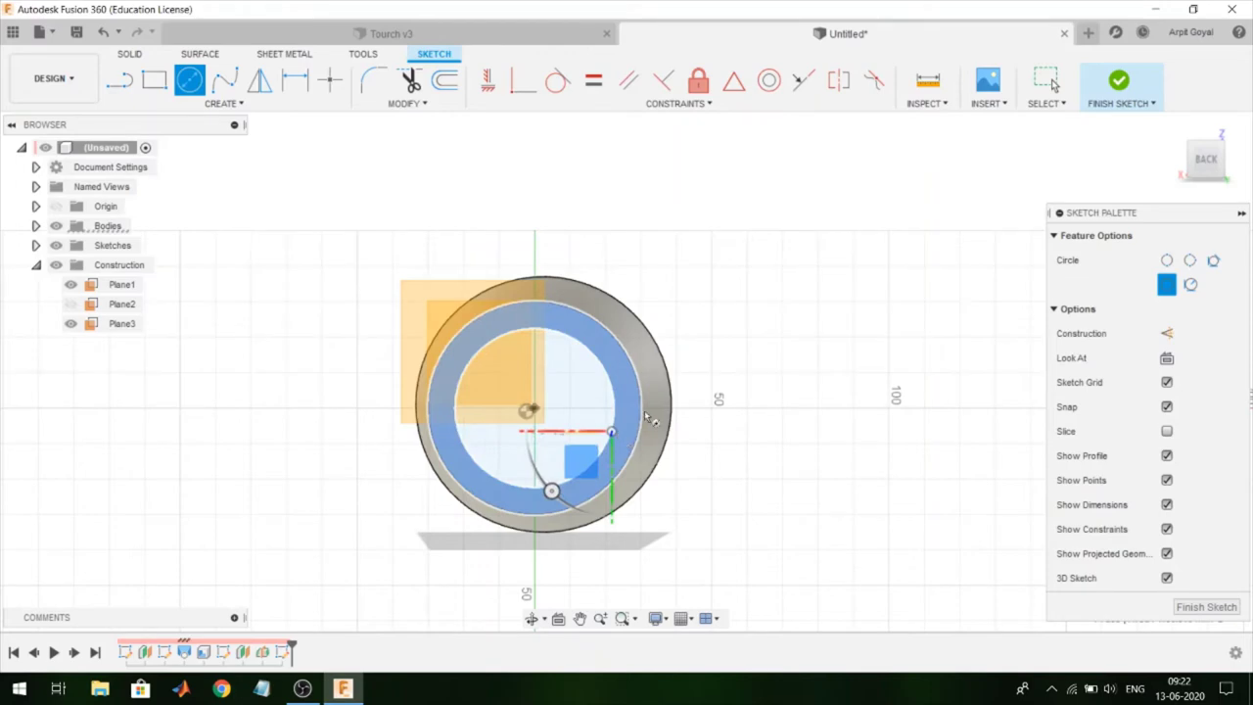
{"action": "left_click", "coordinate": [1117, 83]}
{"action": "mouse_move", "coordinate": [928, 340]}
{"action": "middle_mouse_down", "text": "shift"}
{"action": "mouse_move", "coordinate": [1047, 352]}
{"action": "mouse_move", "coordinate": [164, 341]}
{"action": "middle_mouse_up", "text": "shift"}
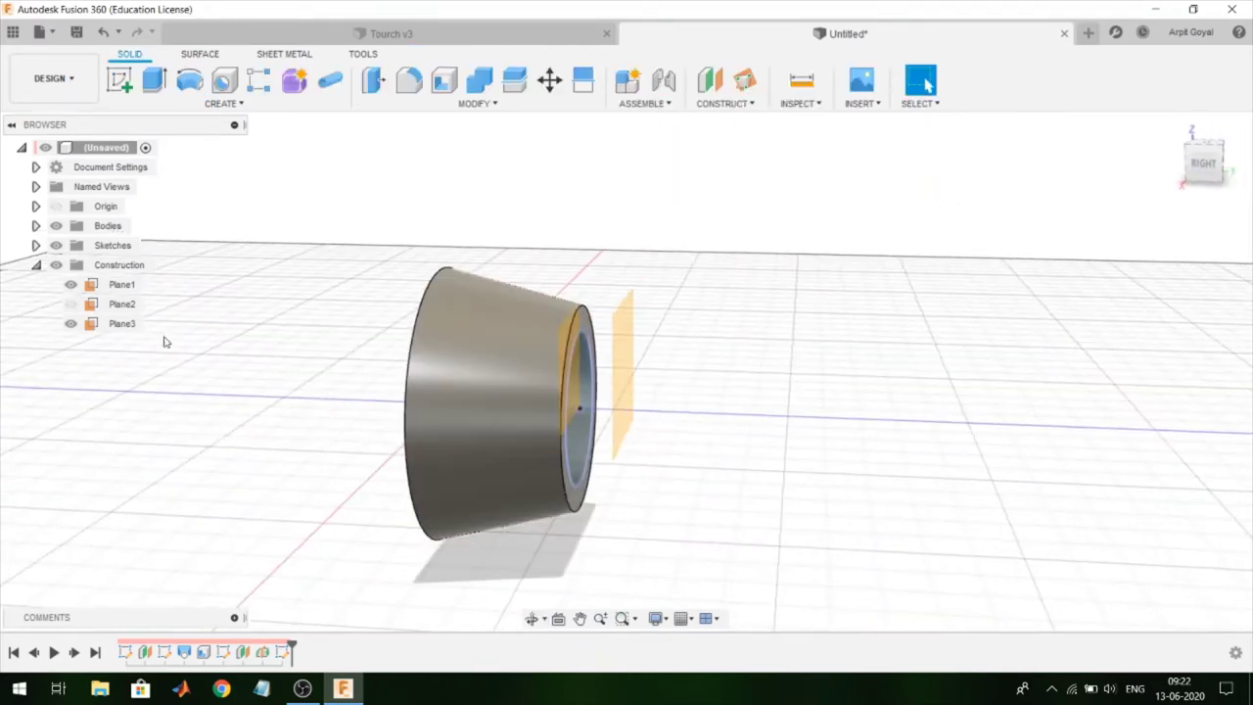
Step: Check the sketches' visibility in the browser and undo Sketch4
{"action": "left_click", "coordinate": [35, 246]}
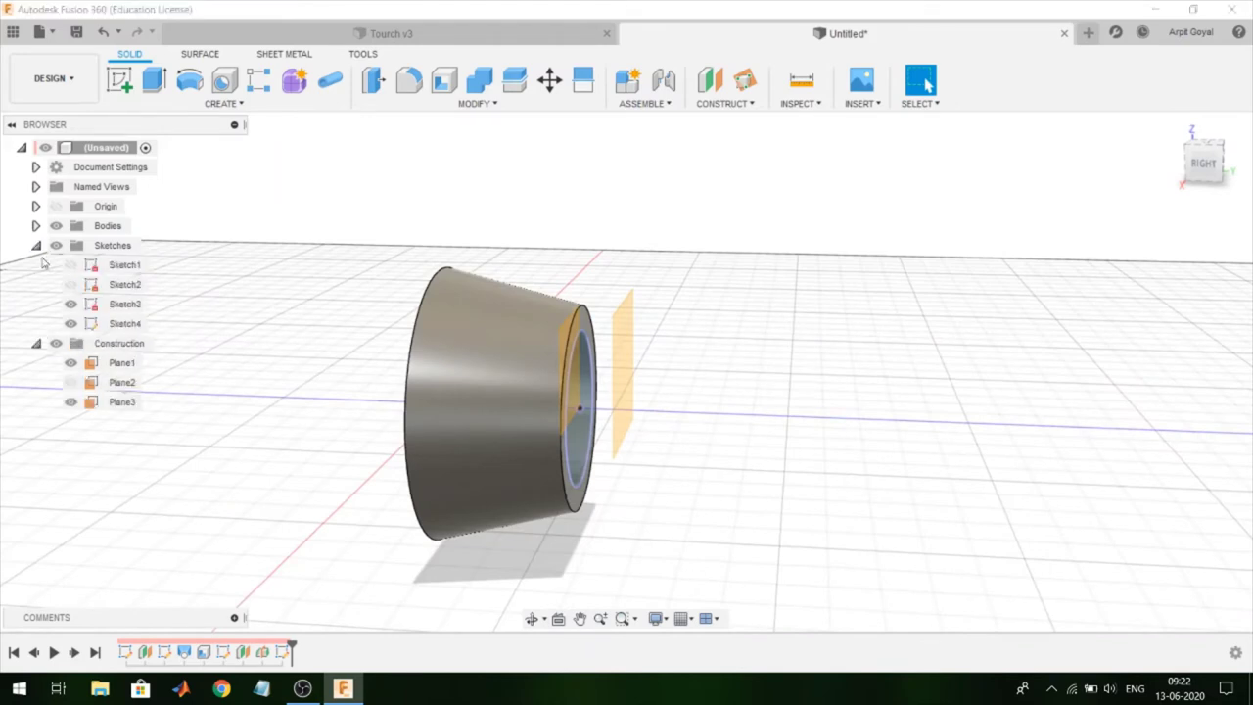
{"action": "left_click", "coordinate": [72, 323]}
{"action": "left_click", "coordinate": [72, 323]}
{"action": "left_click", "coordinate": [70, 292]}
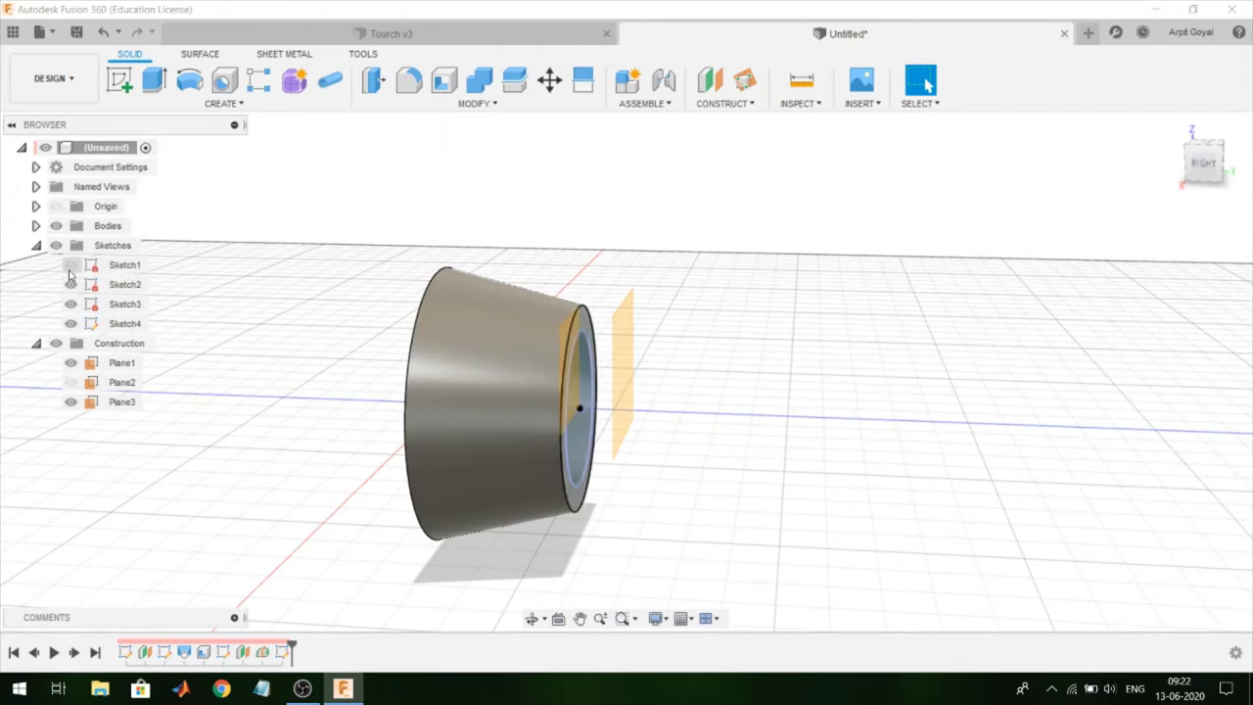
{"action": "left_click", "coordinate": [70, 264]}
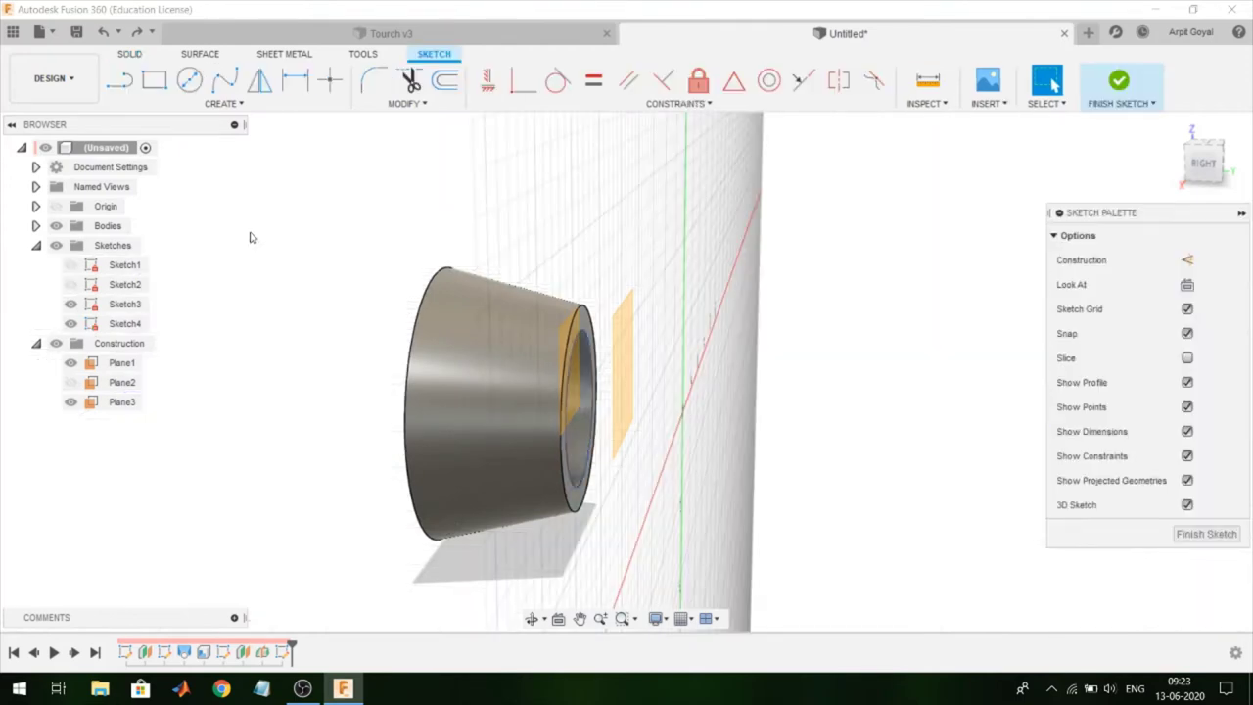
{"action": "key", "text": "ctrl+z"}
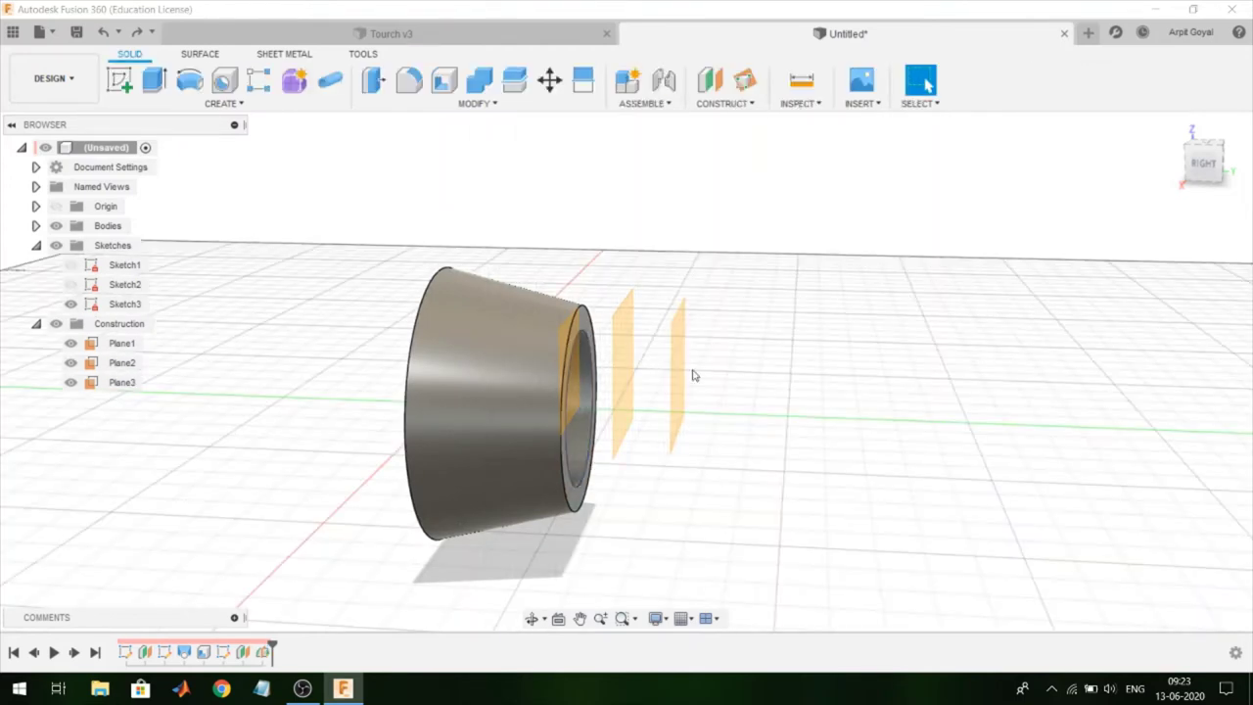
Step: Start a new sketch on Plane2 and project the cone's inner narrow-end circle into it
{"action": "left_click", "coordinate": [120, 81]}
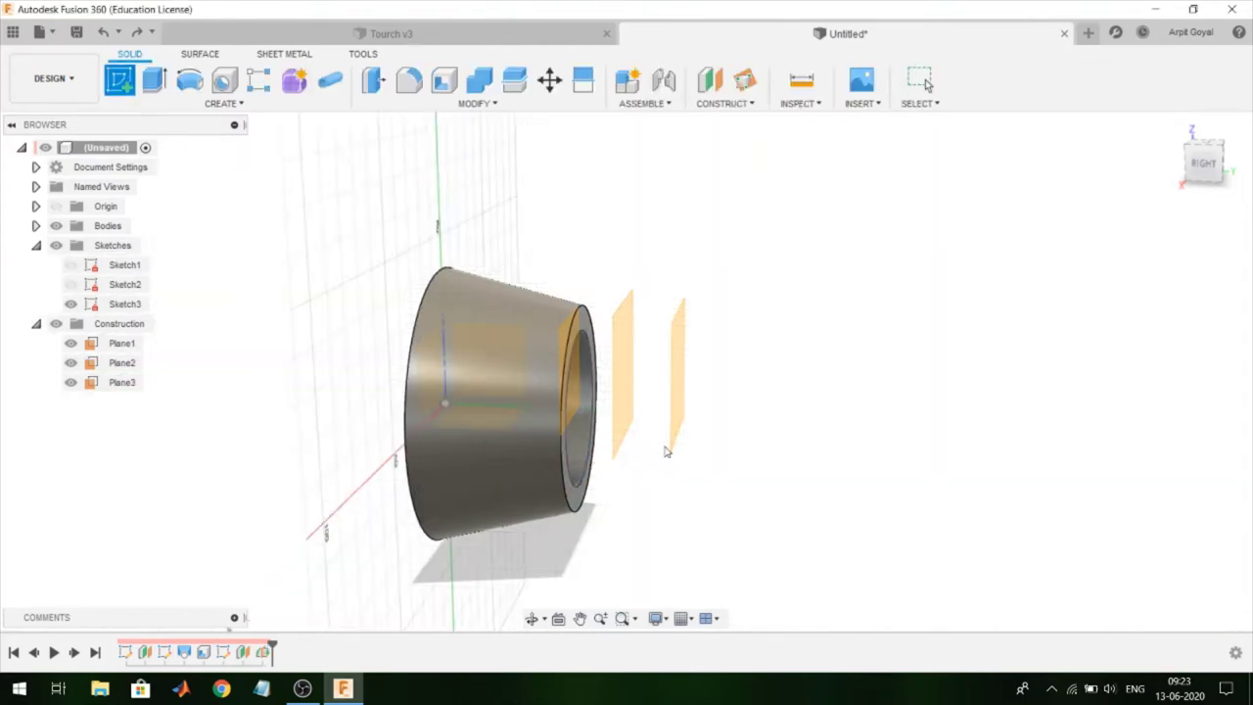
{"action": "left_click", "coordinate": [679, 380]}
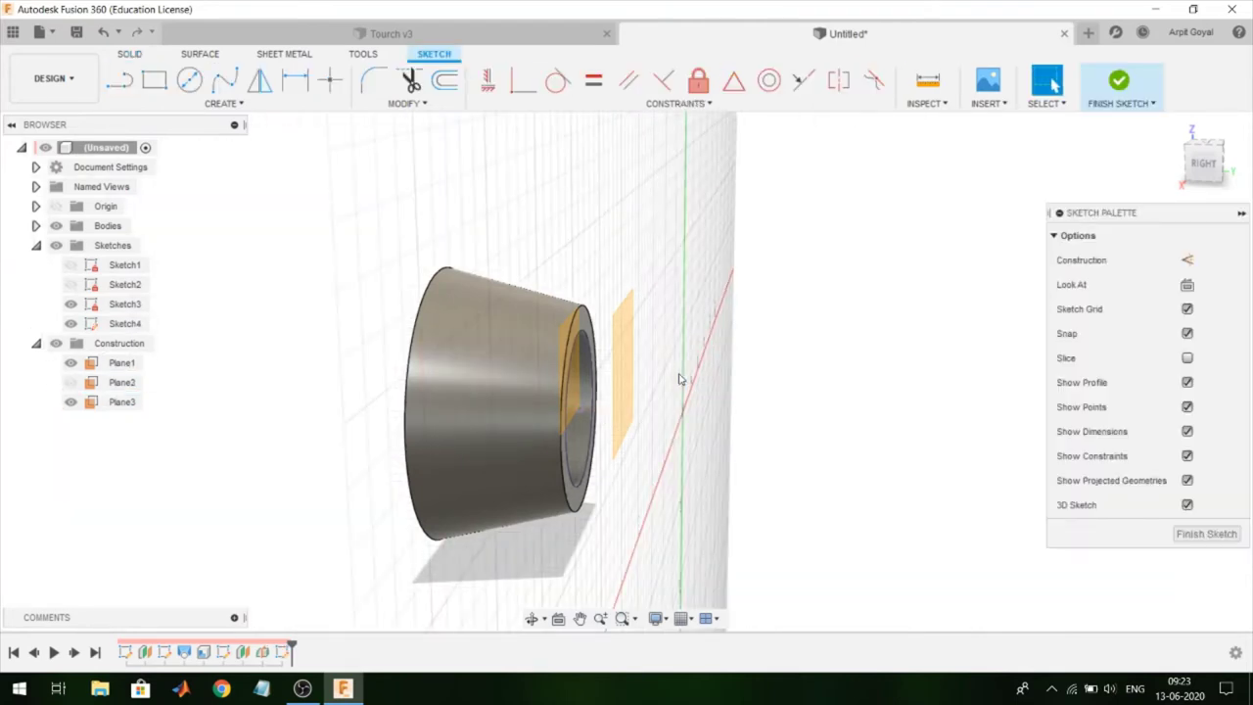
{"action": "middle_click_drag", "start_coordinate": [954, 327], "coordinate": [939, 322], "text": "shift"}
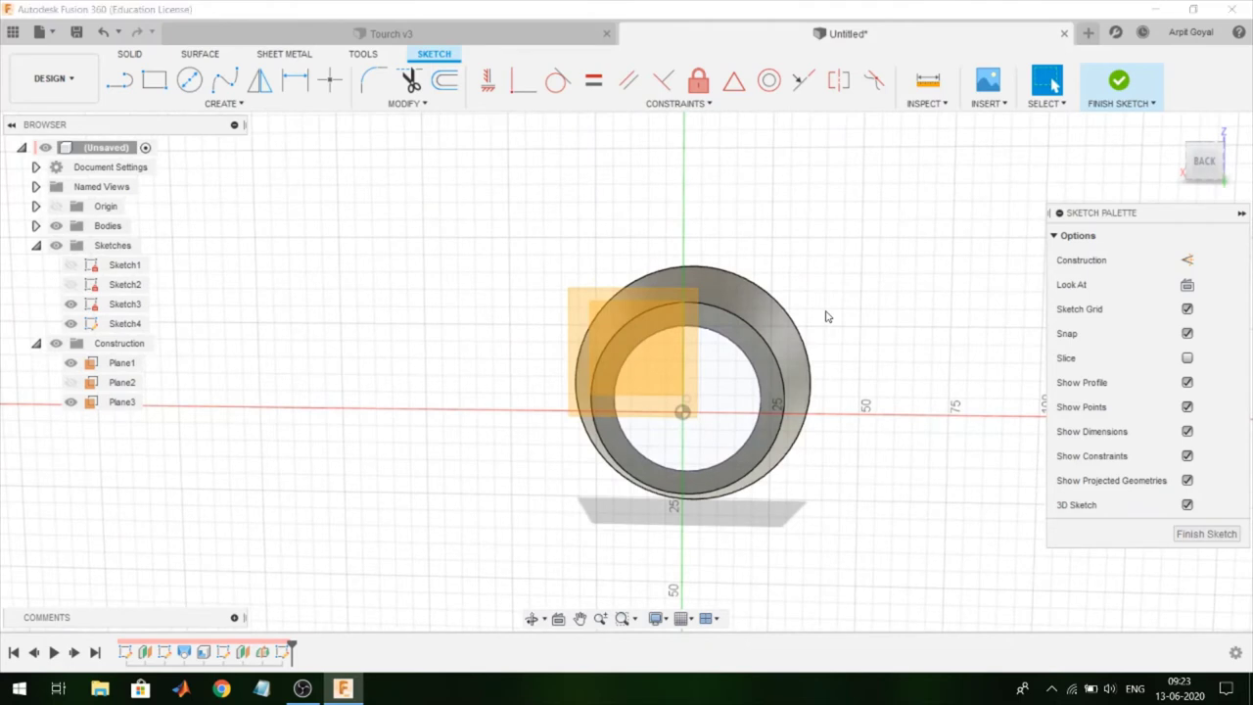
{"action": "key", "text": "p"}
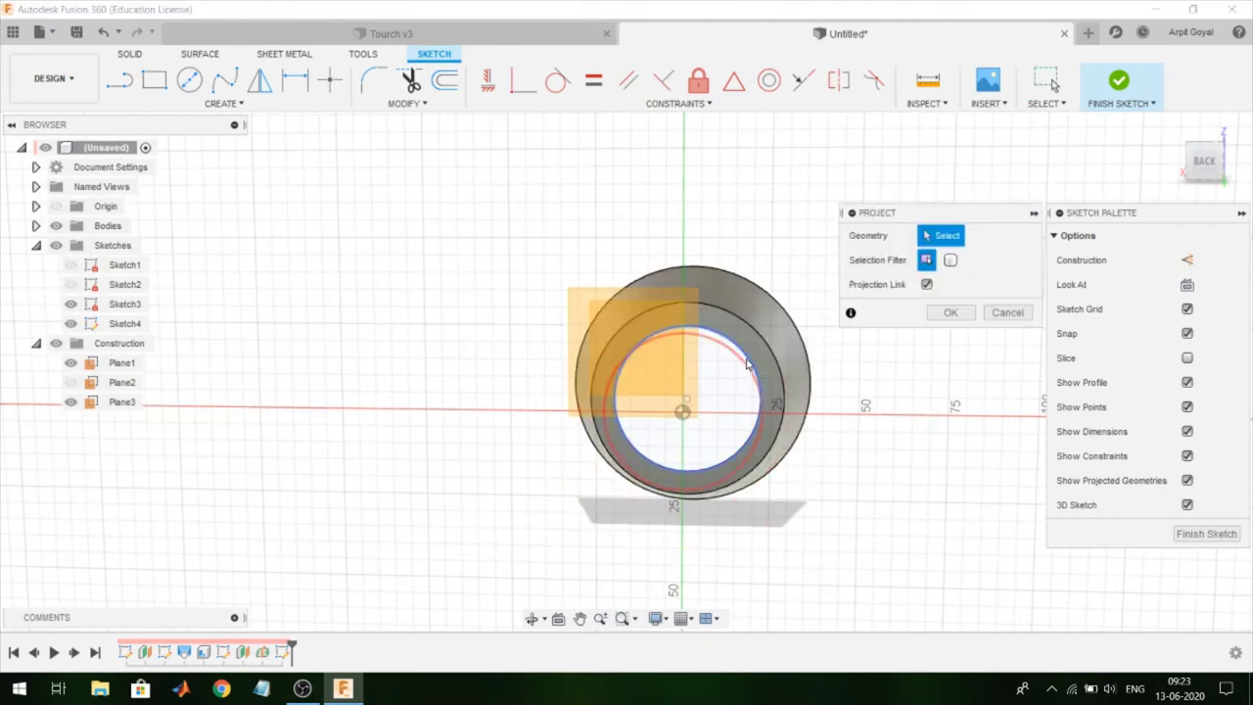
{"action": "left_click", "coordinate": [747, 364]}
{"action": "left_click", "coordinate": [951, 313]}
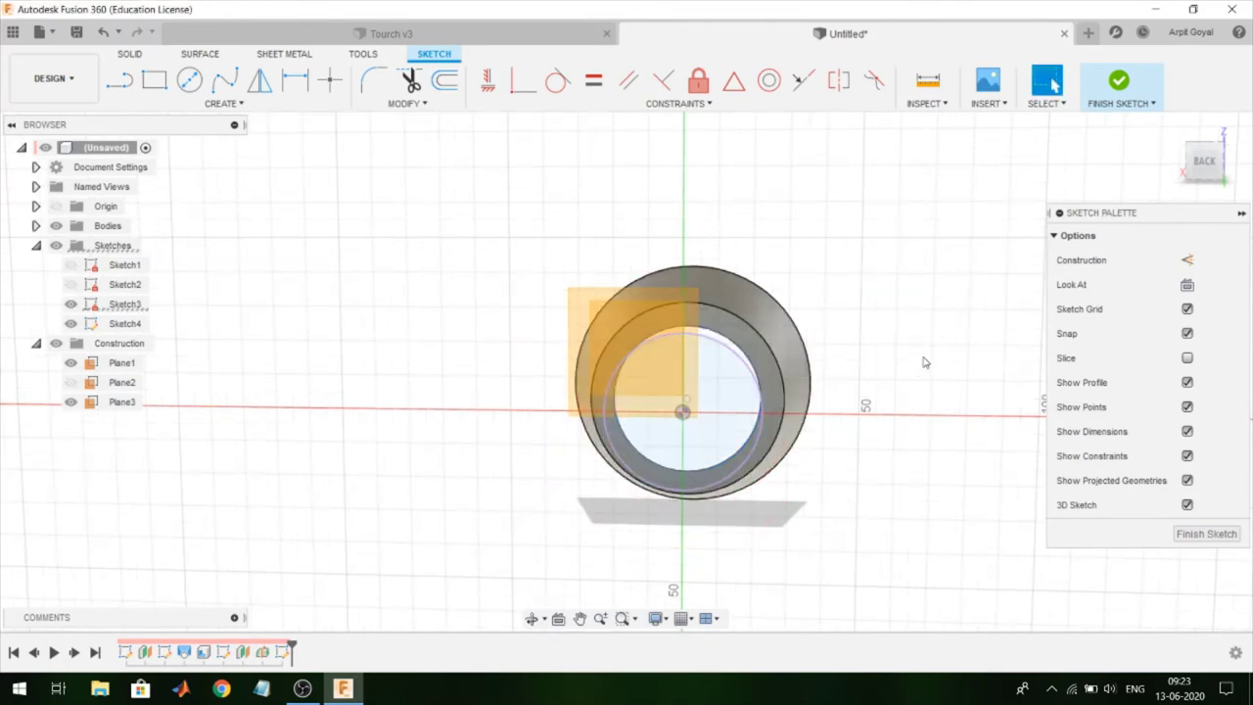
{"action": "middle_click_drag", "start_coordinate": [921, 373], "coordinate": [556, 378], "text": "shift"}
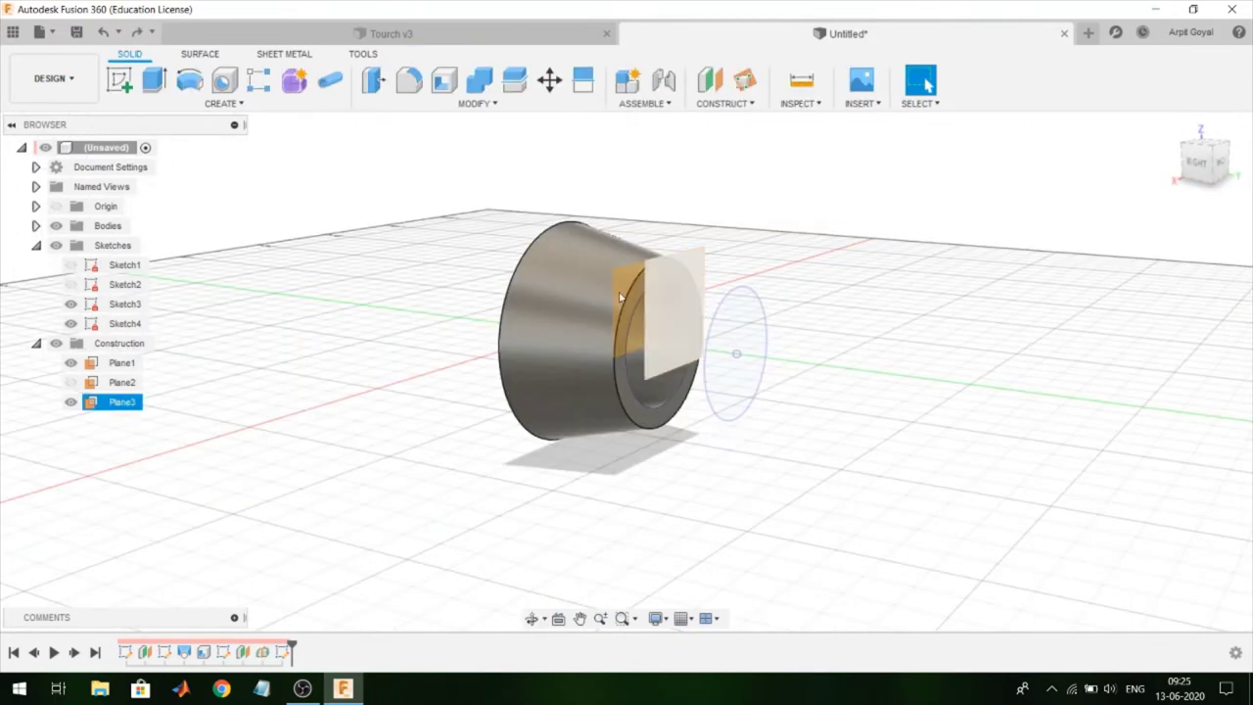
Step: Sketch a smaller circle centred on the origin on Plane3 and finish Sketch5
{"action": "left_click", "coordinate": [119, 80]}
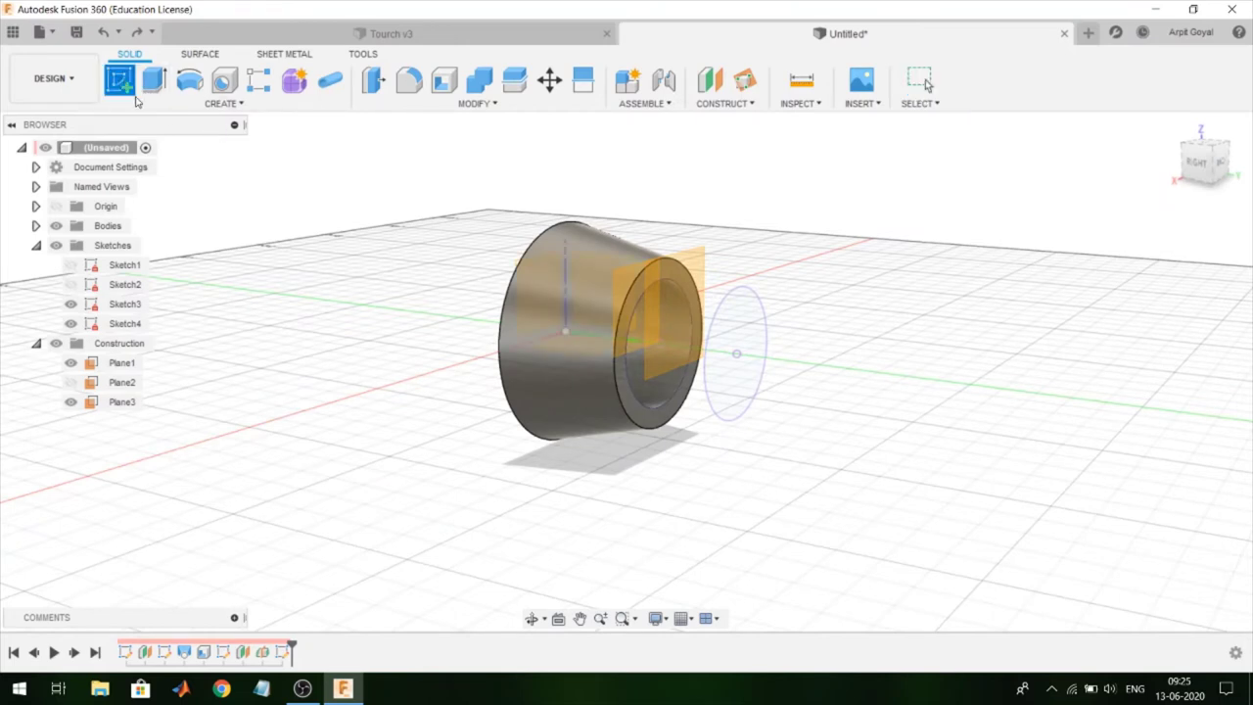
{"action": "left_click", "coordinate": [645, 335]}
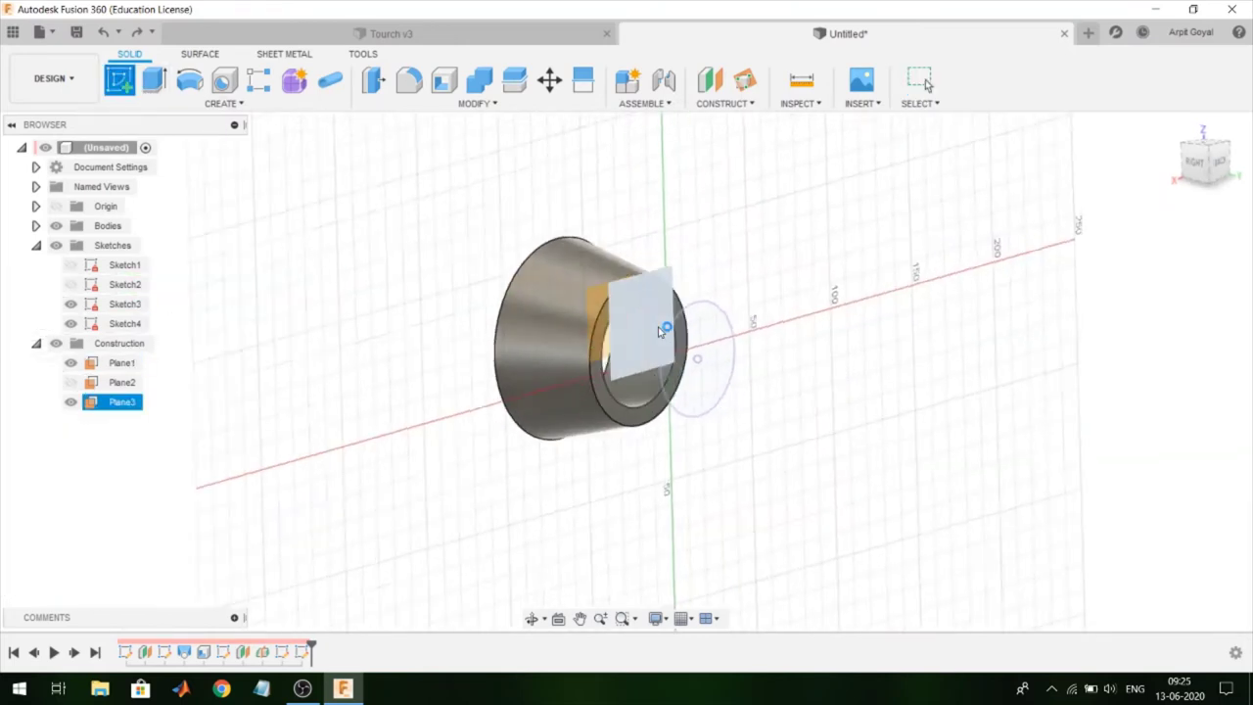
{"action": "key", "text": "c"}
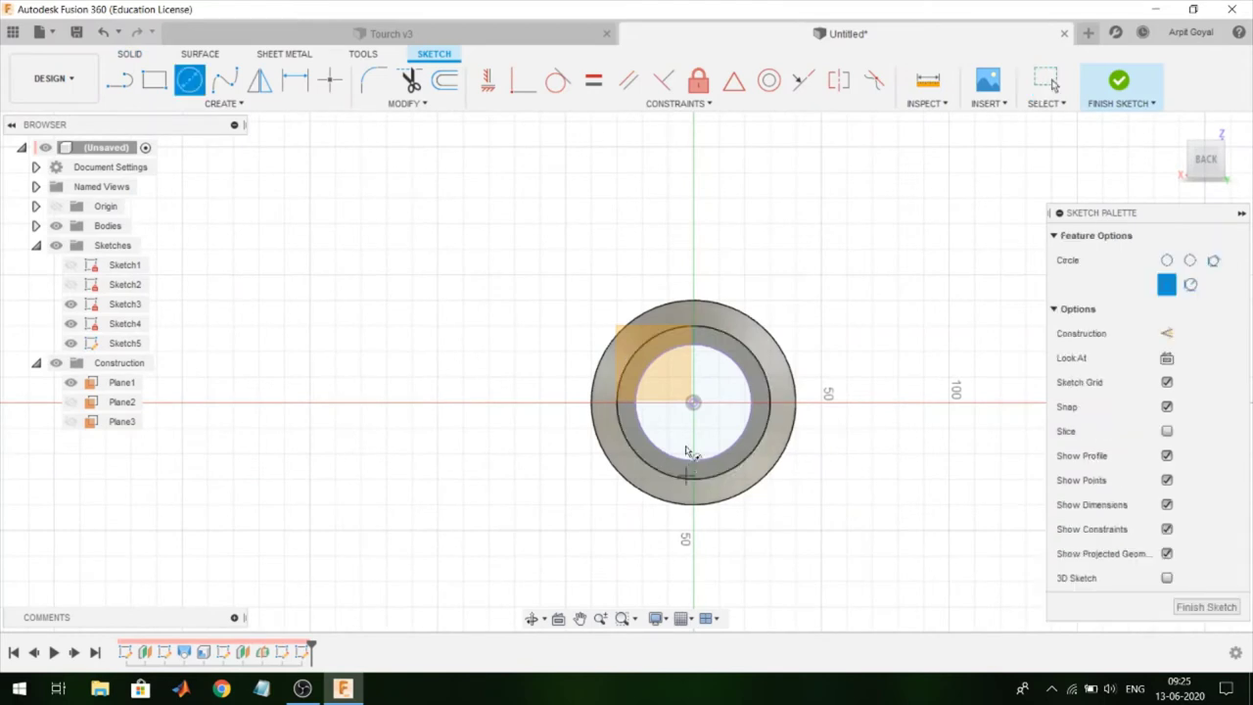
{"action": "scroll", "coordinate": [707, 419], "scroll_direction": "up", "scroll_amount": 3}
{"action": "left_click", "coordinate": [685, 392]}
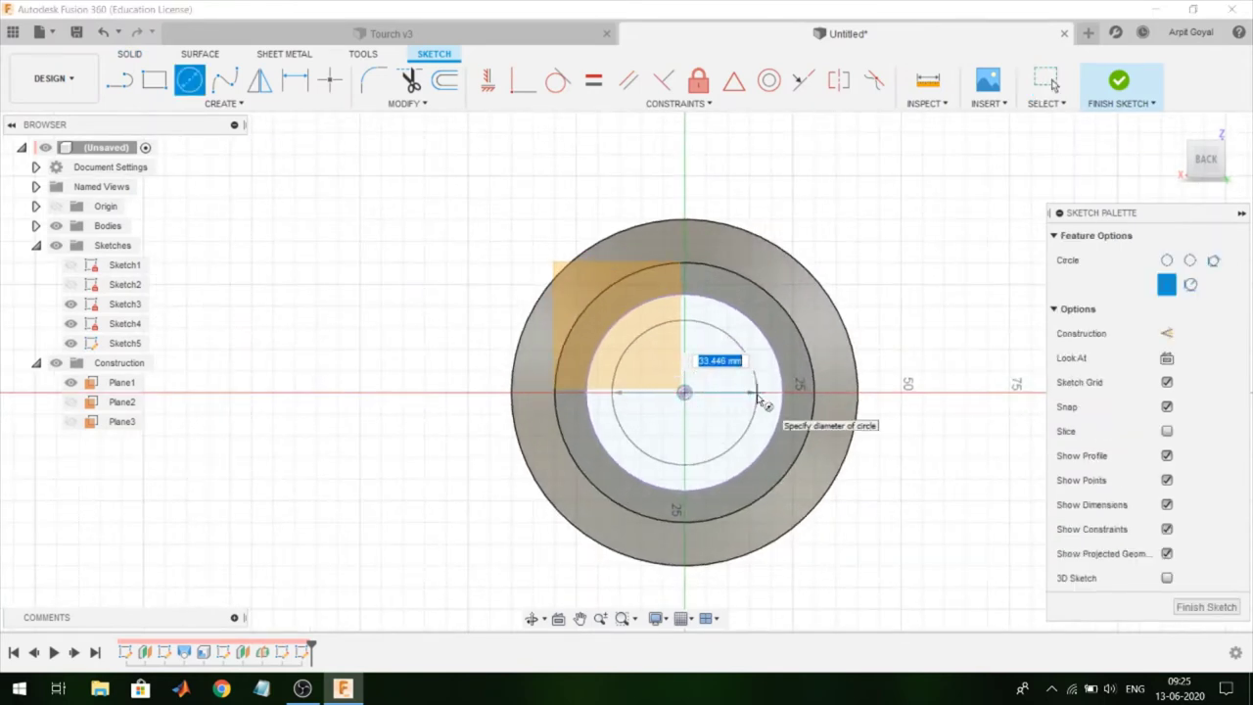
{"action": "left_click", "coordinate": [758, 400]}
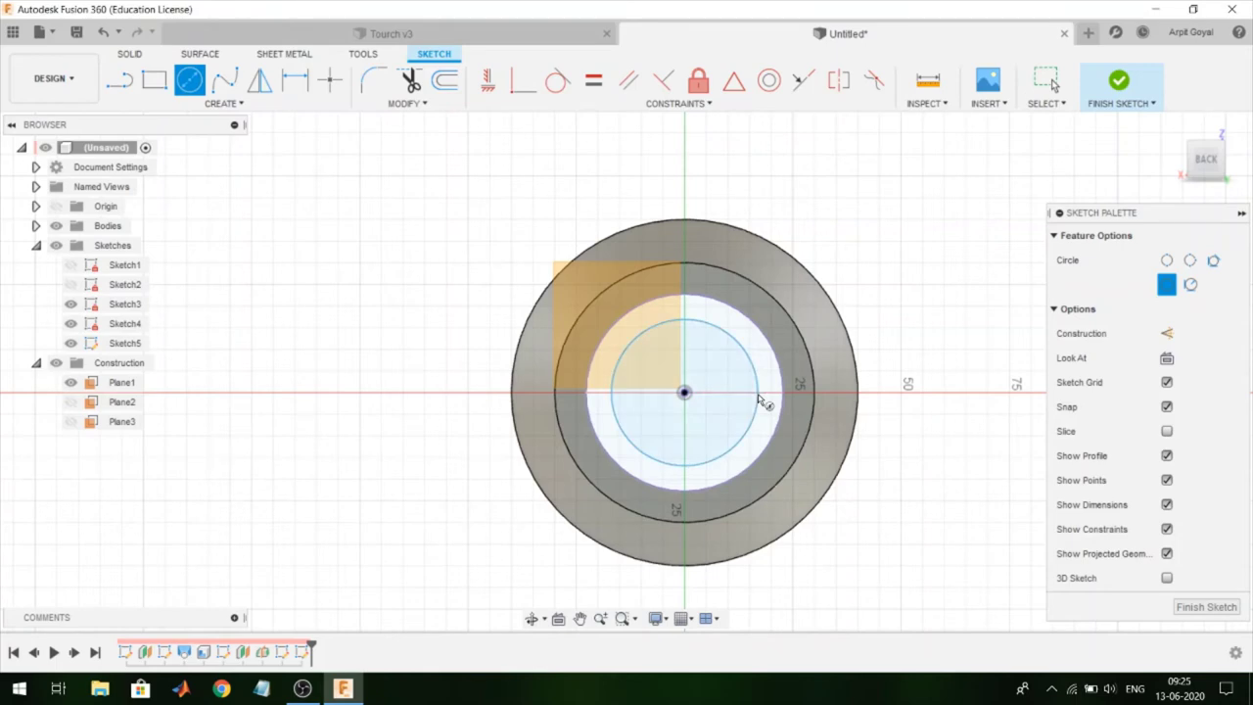
{"action": "left_click", "coordinate": [1117, 86]}
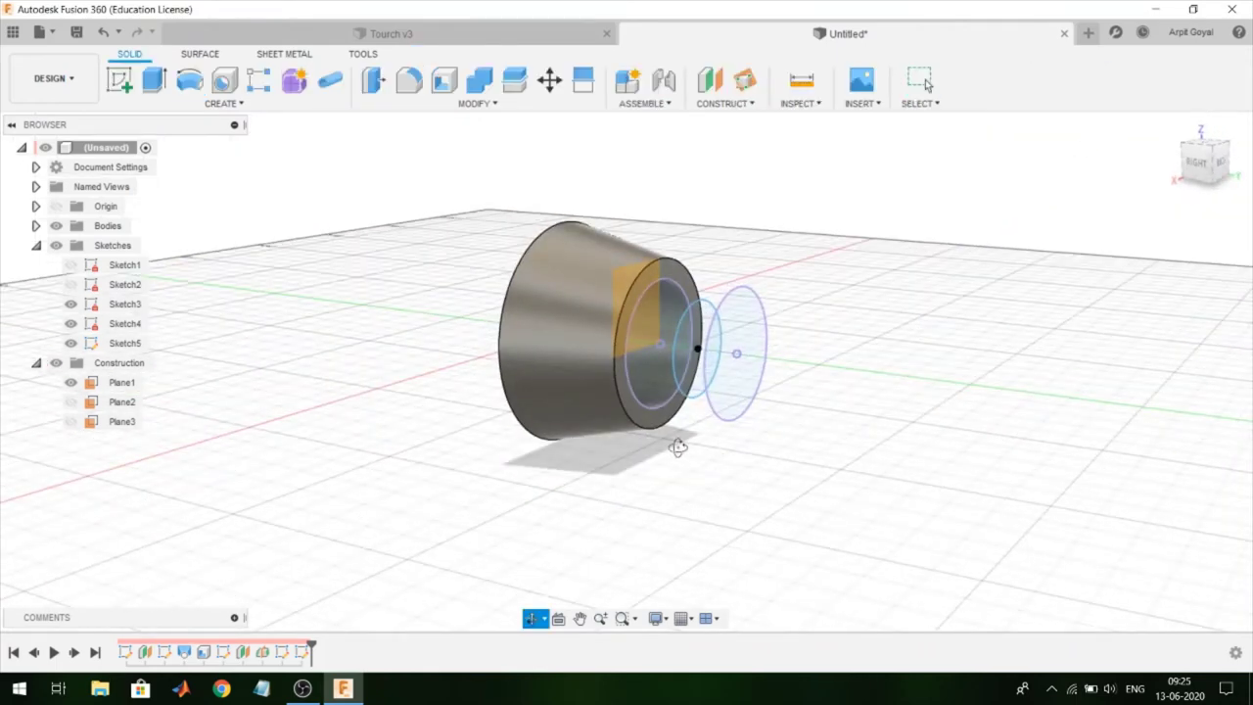
{"action": "middle_click_drag", "start_coordinate": [678, 447], "coordinate": [708, 456], "text": "shift"}
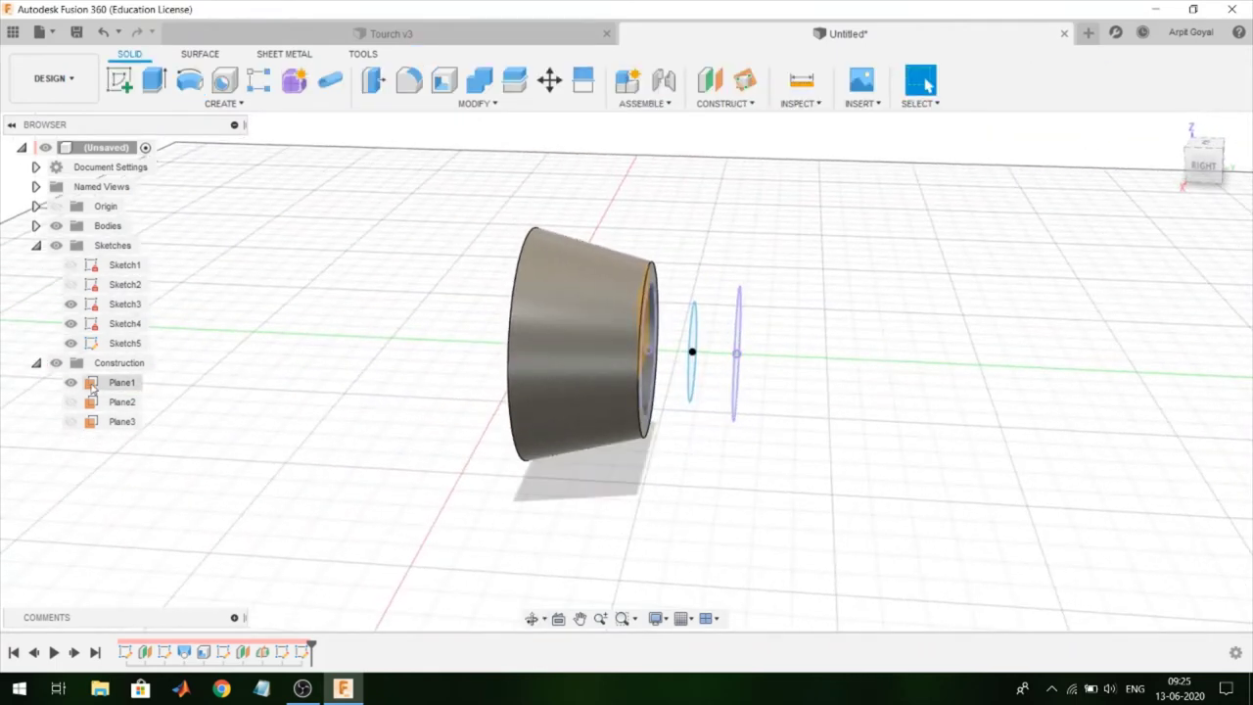
Step: Hide Body1 and loft new Body2 through the three circles on Plane1, Plane3 and Plane2
{"action": "left_click", "coordinate": [36, 226]}
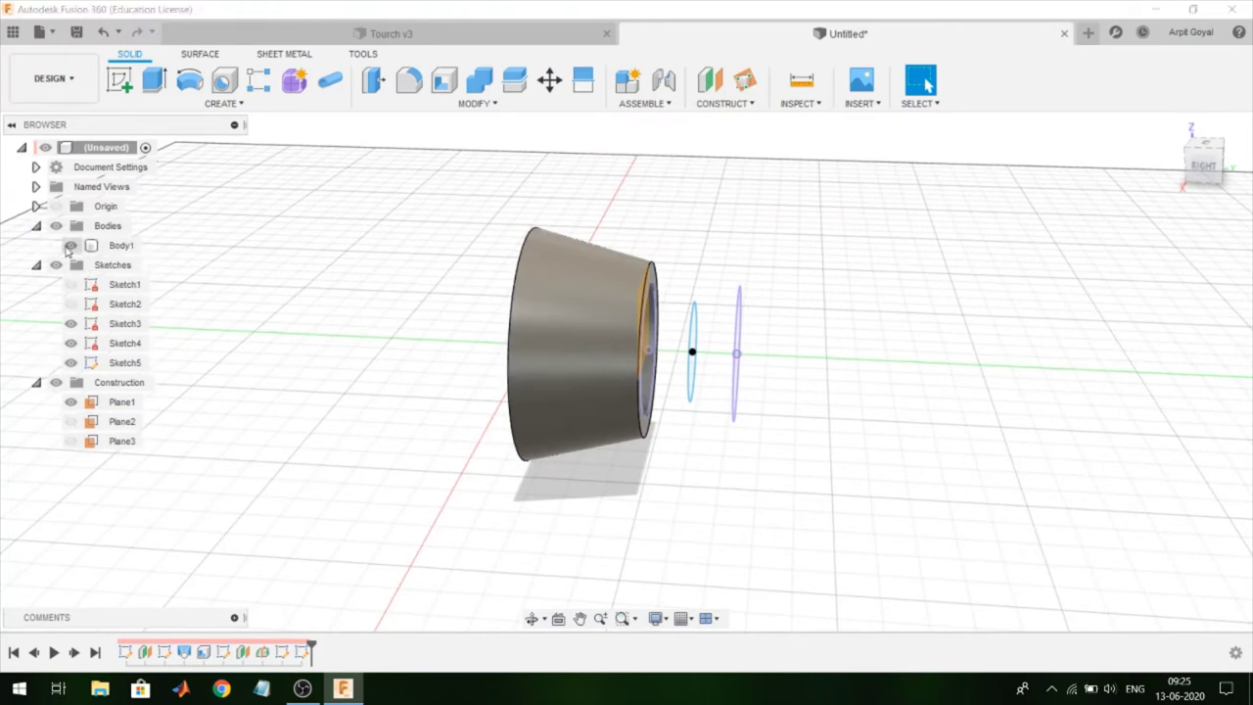
{"action": "left_click", "coordinate": [70, 245]}
{"action": "left_click", "coordinate": [206, 105]}
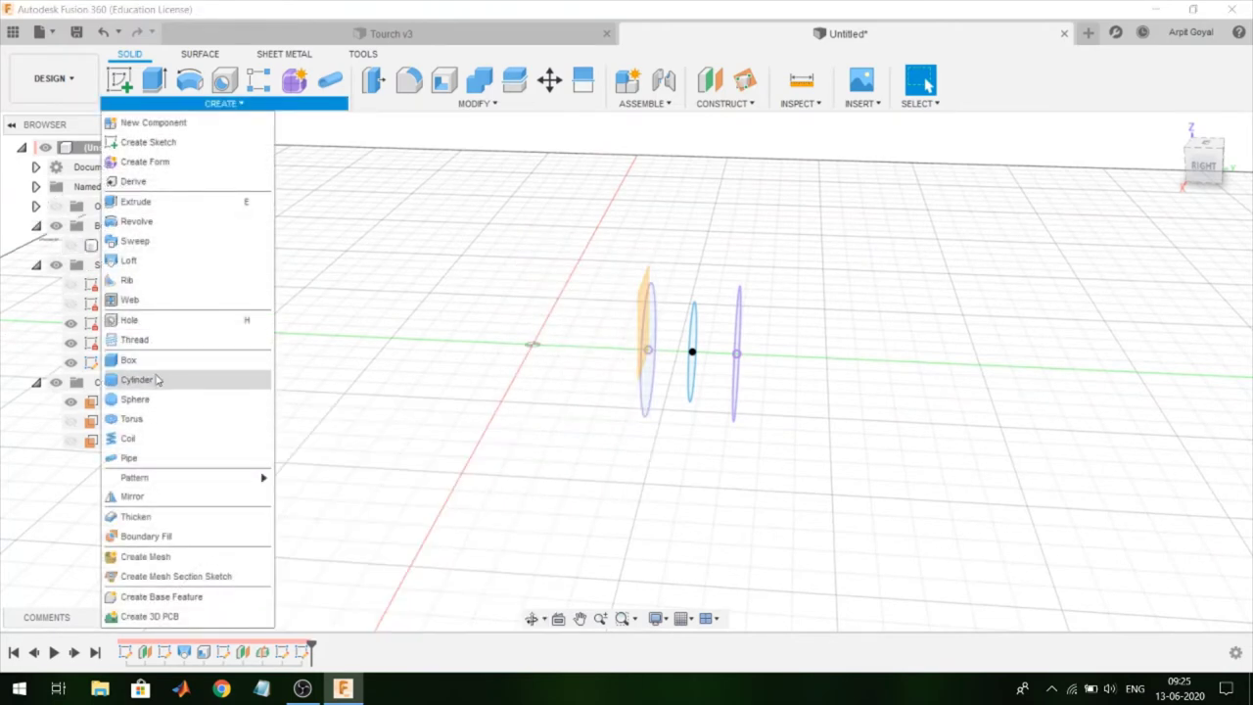
{"action": "left_click", "coordinate": [137, 260]}
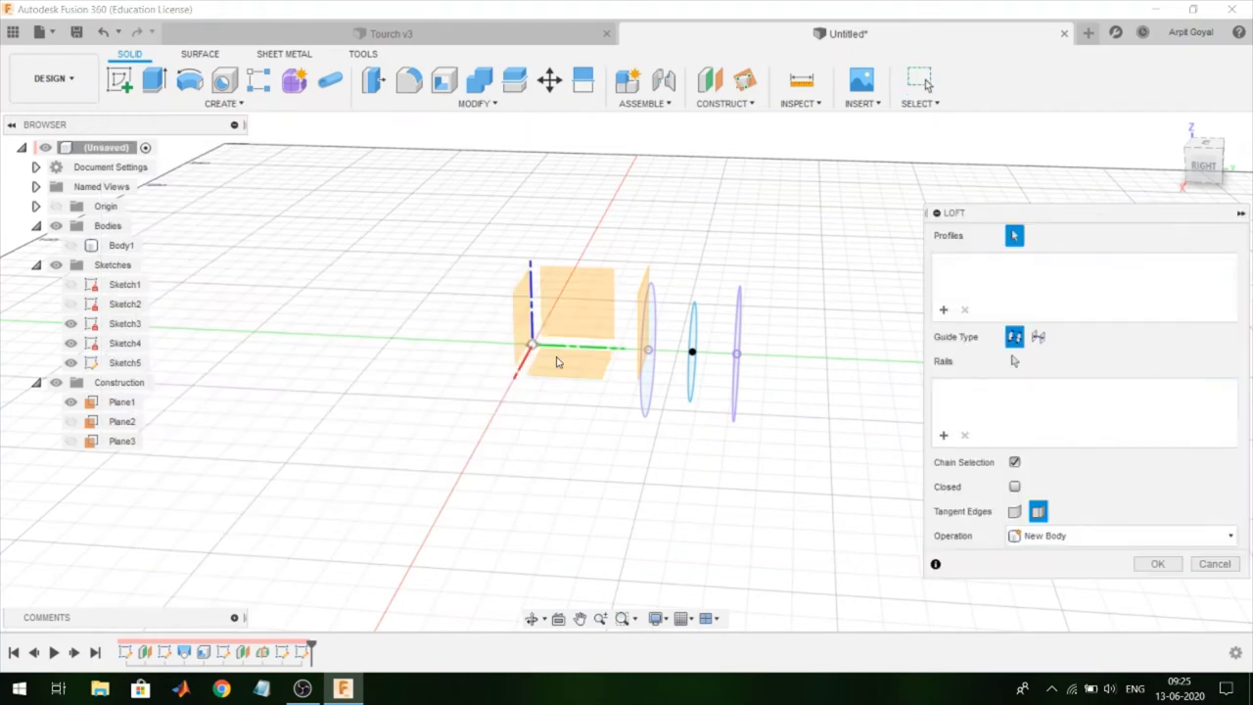
{"action": "left_click", "coordinate": [647, 383]}
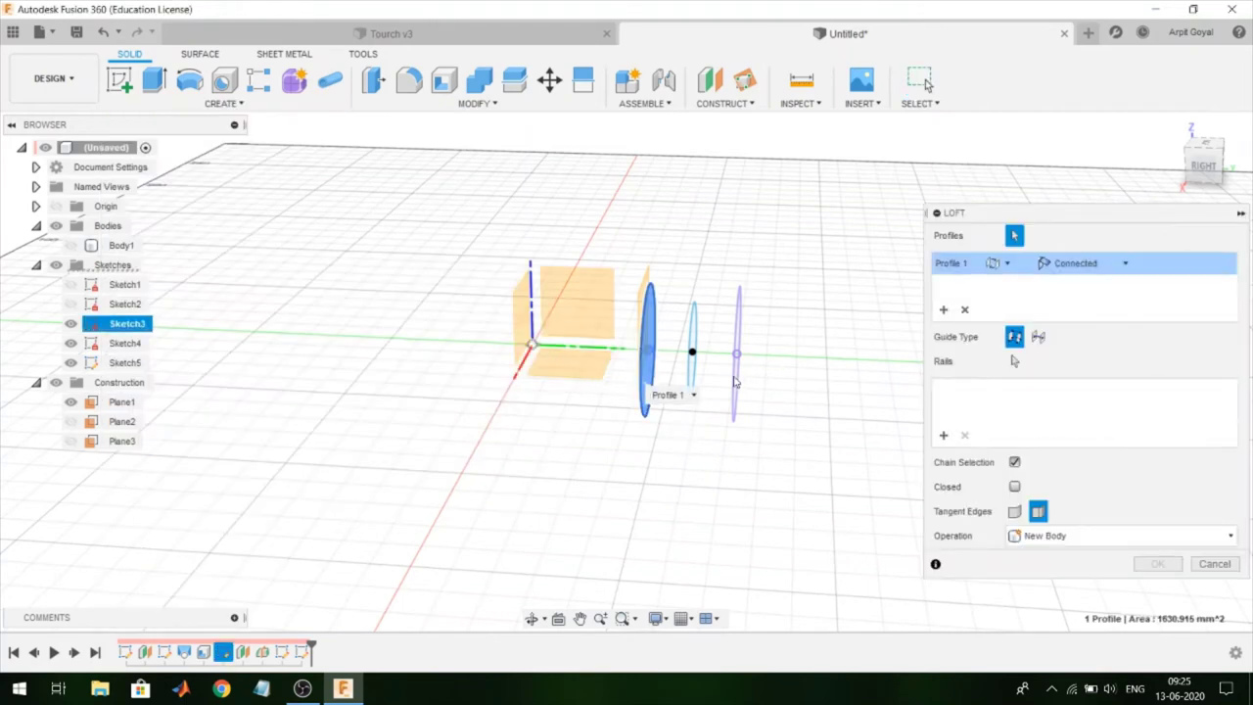
{"action": "left_click", "coordinate": [692, 372]}
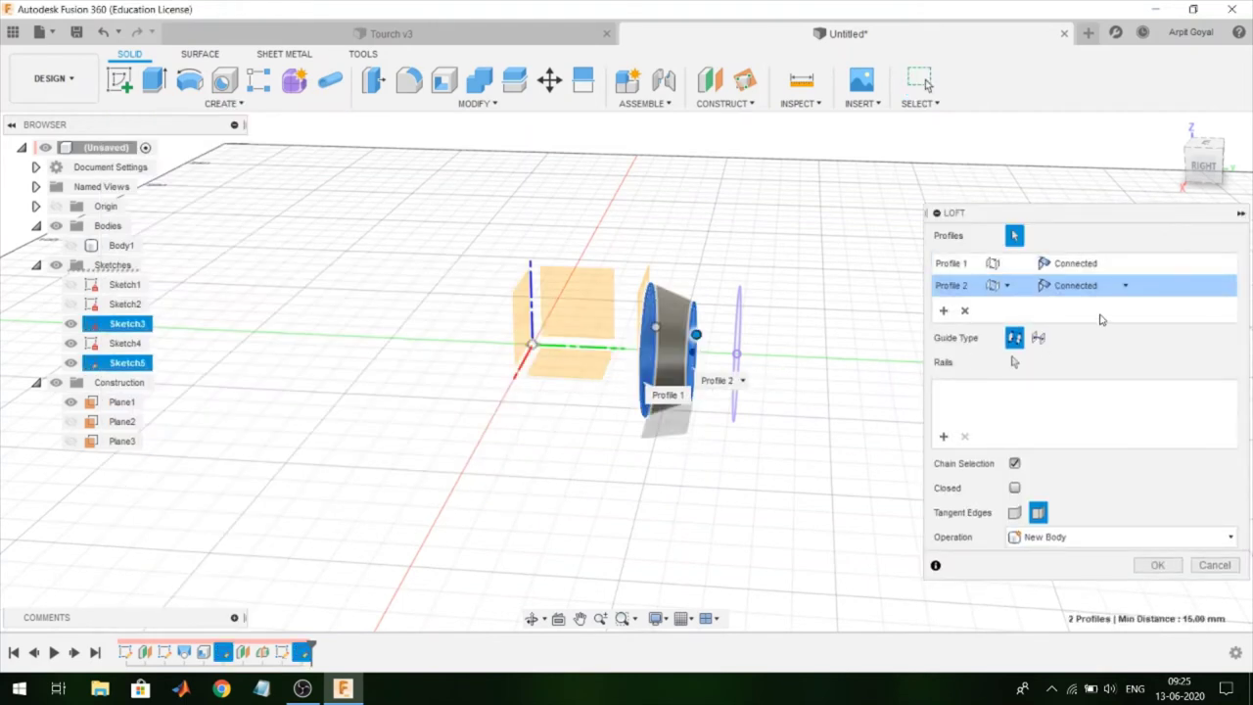
{"action": "left_click", "coordinate": [740, 369]}
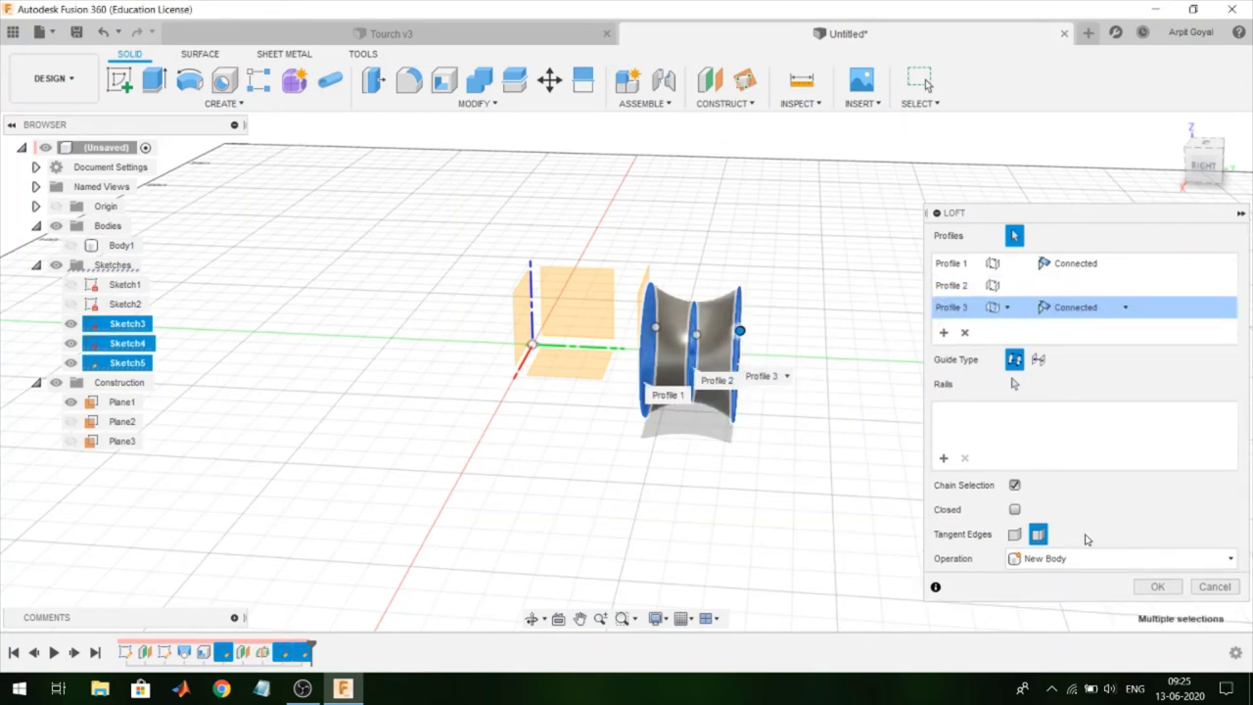
{"action": "left_click", "coordinate": [1151, 588]}
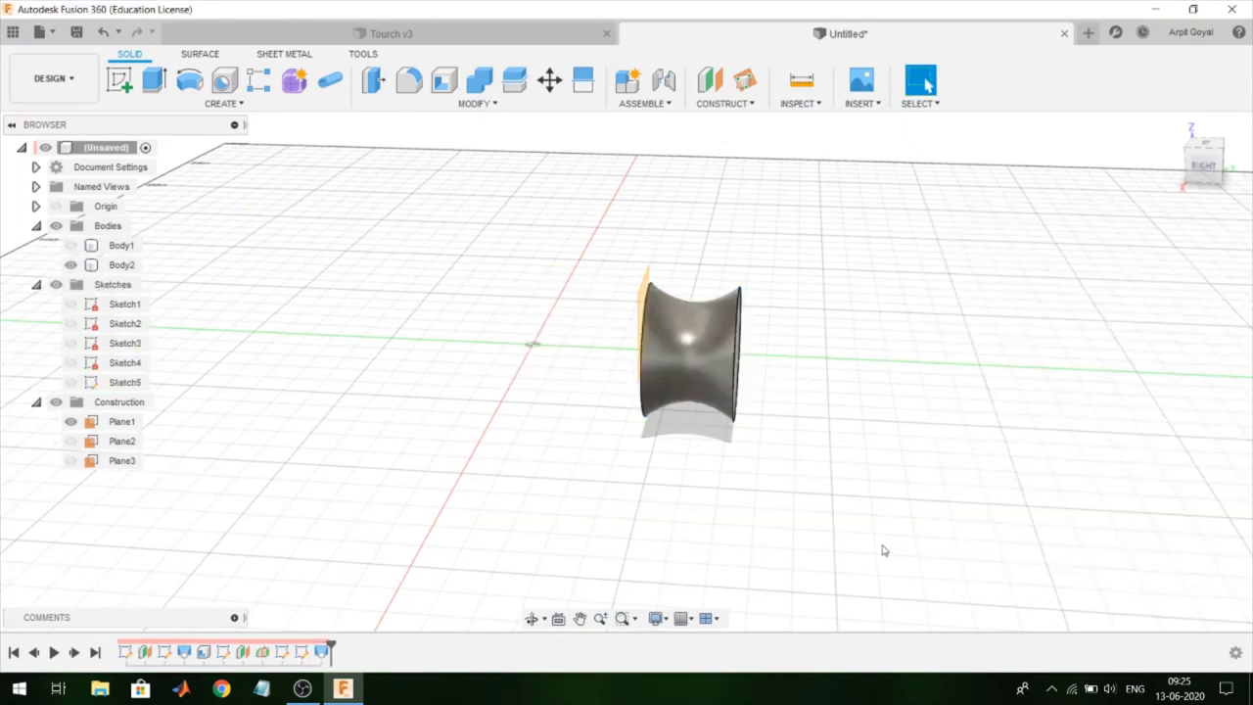
Step: Show Body1 again and extrude the neck's end face 180 mm, joined, as the handle
{"action": "middle_click_drag", "start_coordinate": [881, 551], "coordinate": [915, 524], "text": "shift"}
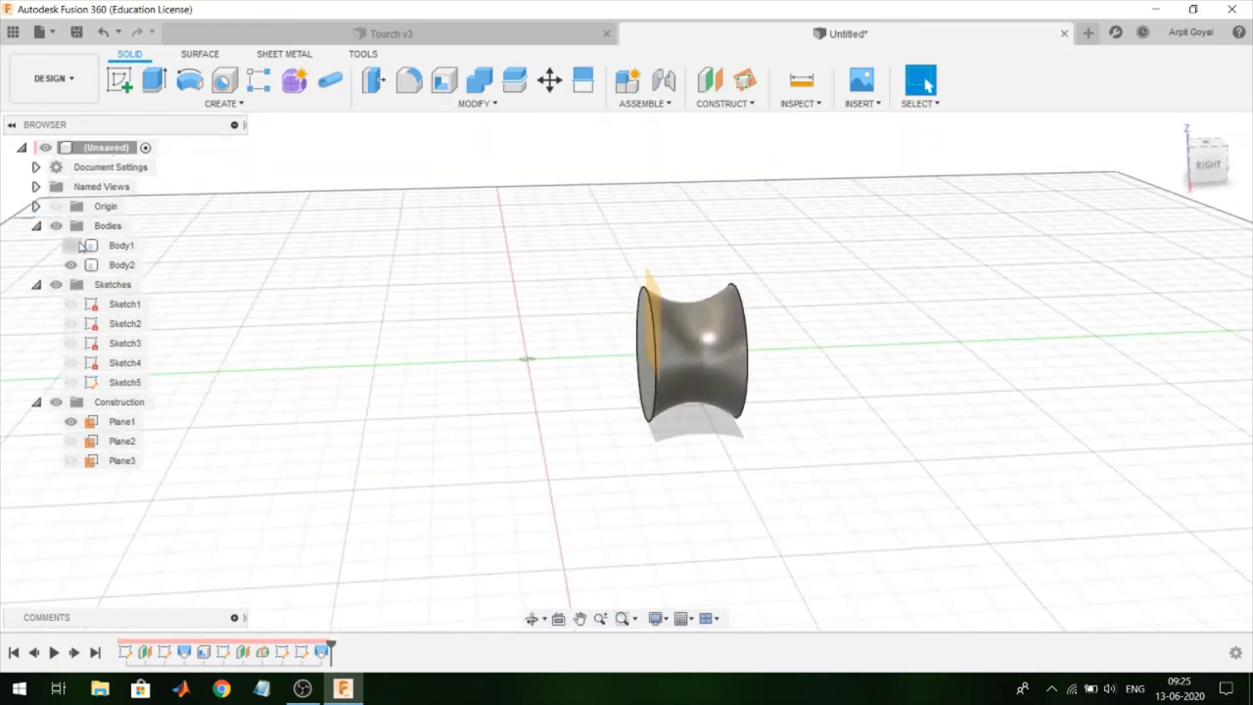
{"action": "left_click", "coordinate": [71, 245]}
{"action": "mouse_move", "coordinate": [271, 310]}
{"action": "middle_mouse_down", "text": "shift"}
{"action": "mouse_move", "coordinate": [246, 302]}
{"action": "mouse_move", "coordinate": [302, 313]}
{"action": "middle_mouse_up", "text": "shift"}
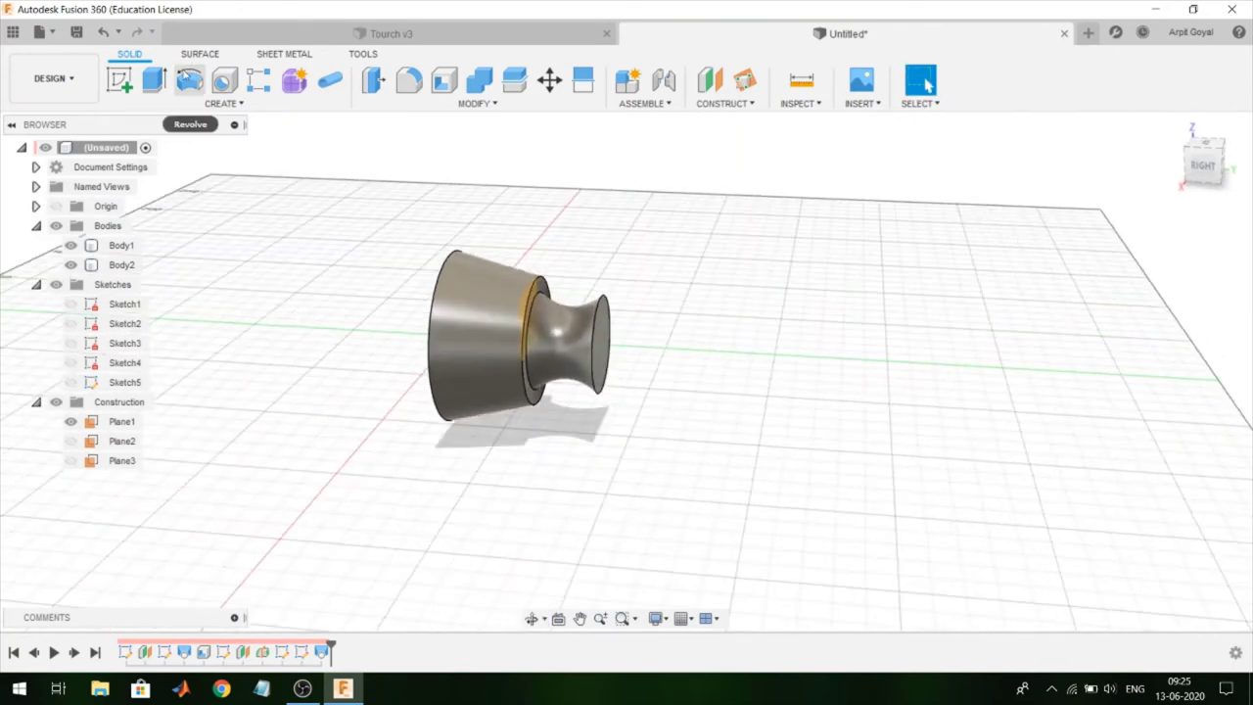
{"action": "left_click", "coordinate": [602, 367]}
{"action": "left_click_drag", "start_coordinate": [619, 370], "coordinate": [839, 375]}
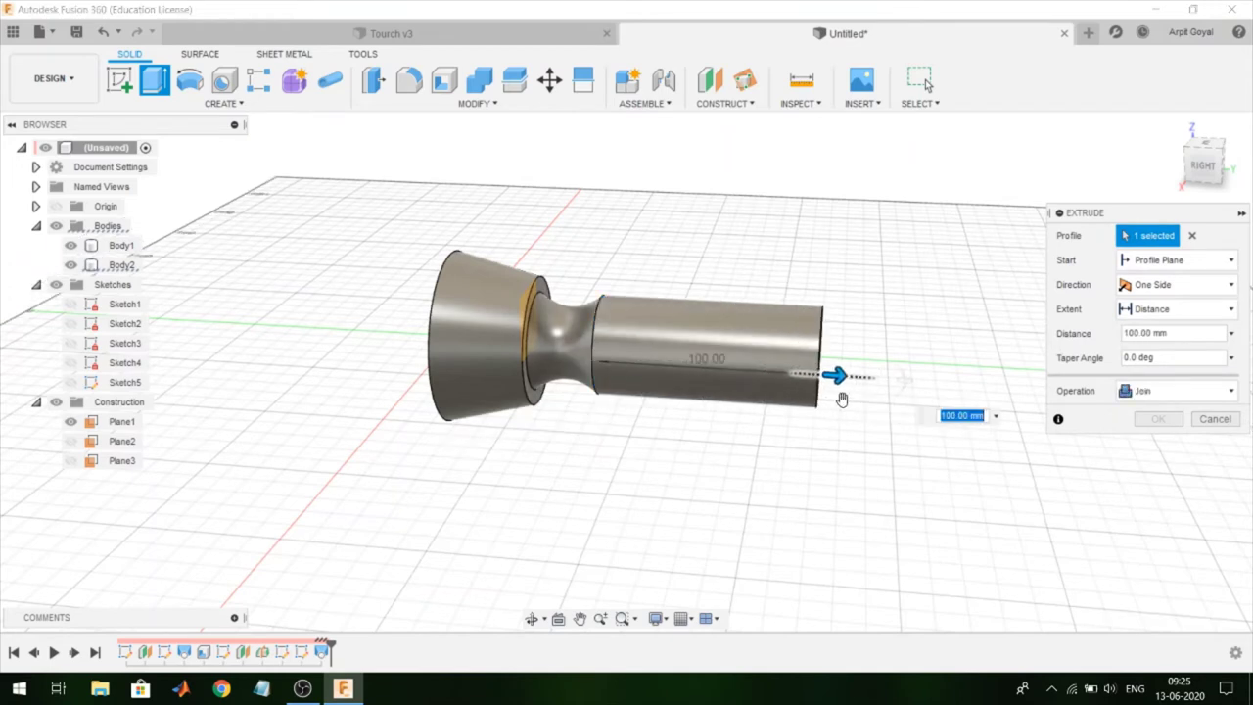
{"action": "mouse_move", "coordinate": [839, 395]}
{"action": "middle_mouse_down", "text": "shift"}
{"action": "mouse_move", "coordinate": [732, 521]}
{"action": "mouse_move", "coordinate": [744, 520]}
{"action": "middle_mouse_up", "text": "shift"}
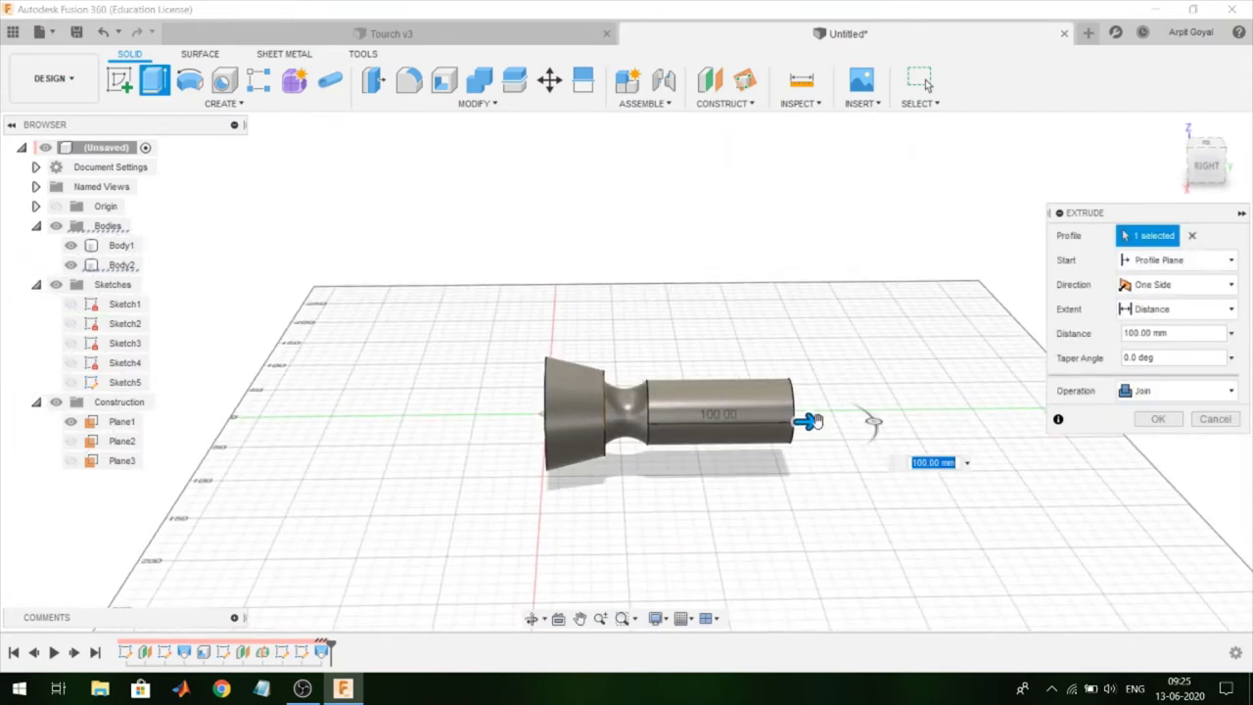
{"action": "left_click_drag", "start_coordinate": [809, 423], "coordinate": [918, 423]}
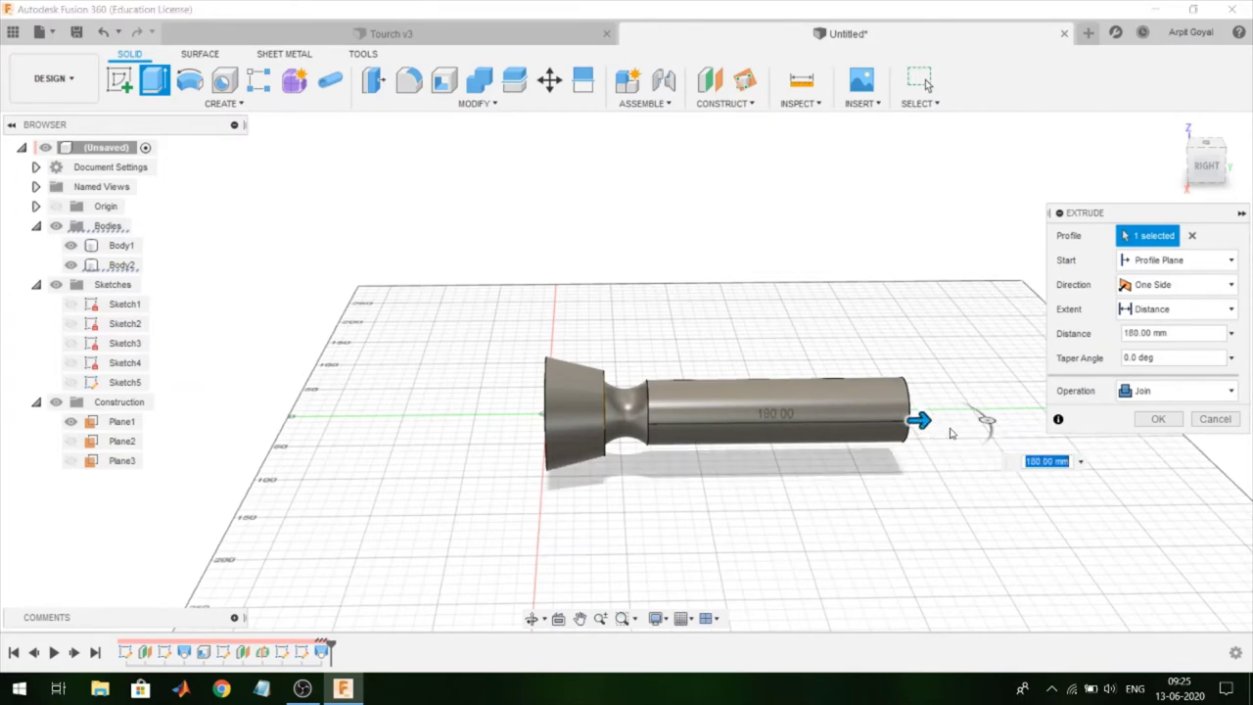
{"action": "left_click", "coordinate": [1160, 422]}
Step: Add a construction plane tangent to the handle's cylindrical face
{"action": "left_click", "coordinate": [725, 103]}
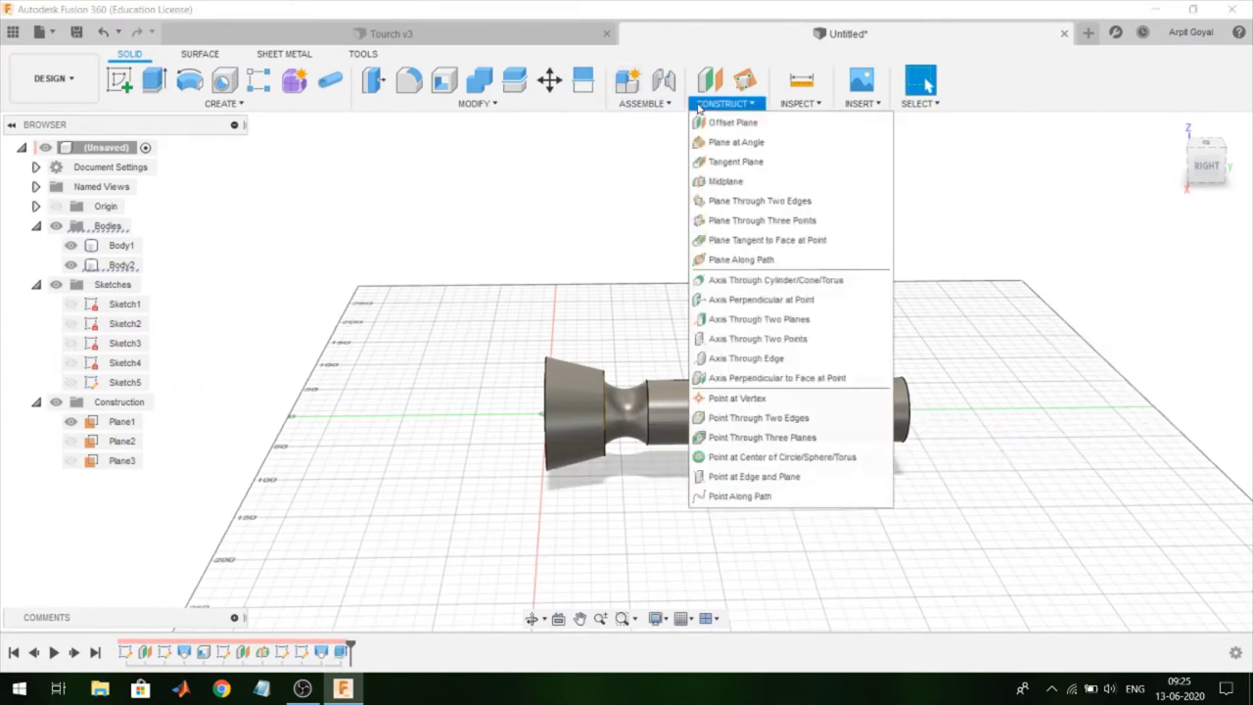
{"action": "left_click", "coordinate": [736, 162]}
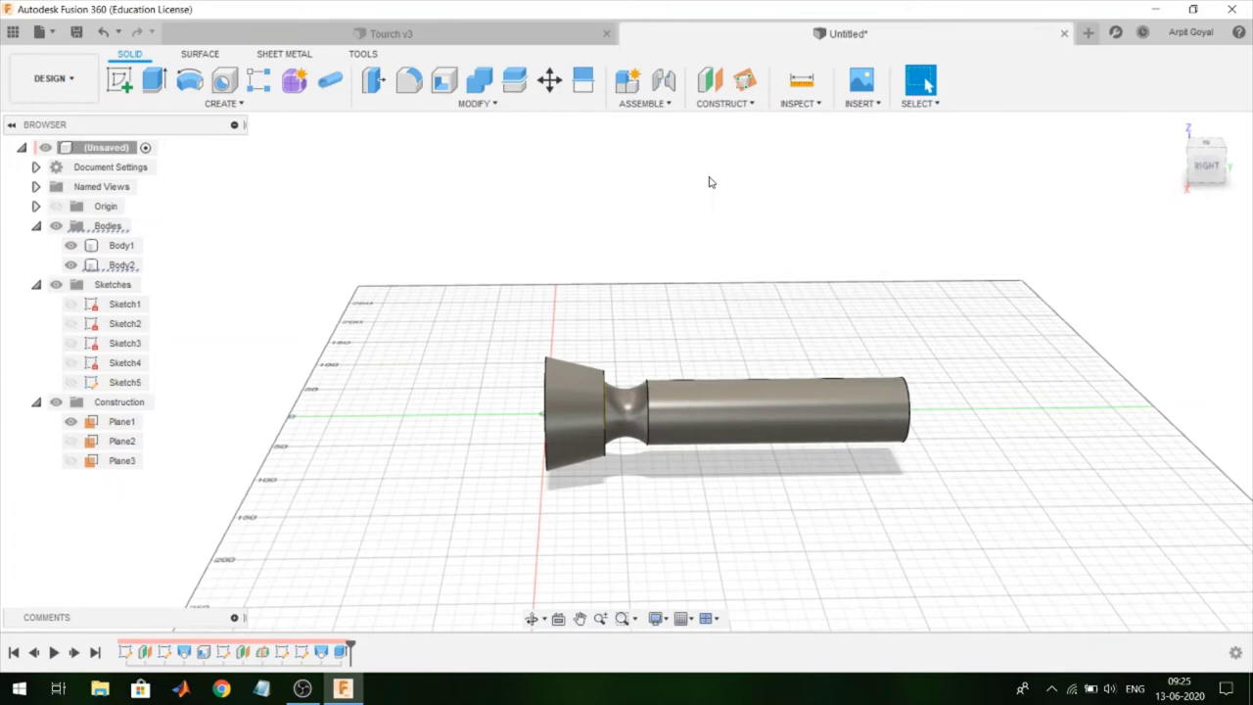
{"action": "left_click", "coordinate": [702, 392]}
{"action": "left_click", "coordinate": [1172, 315]}
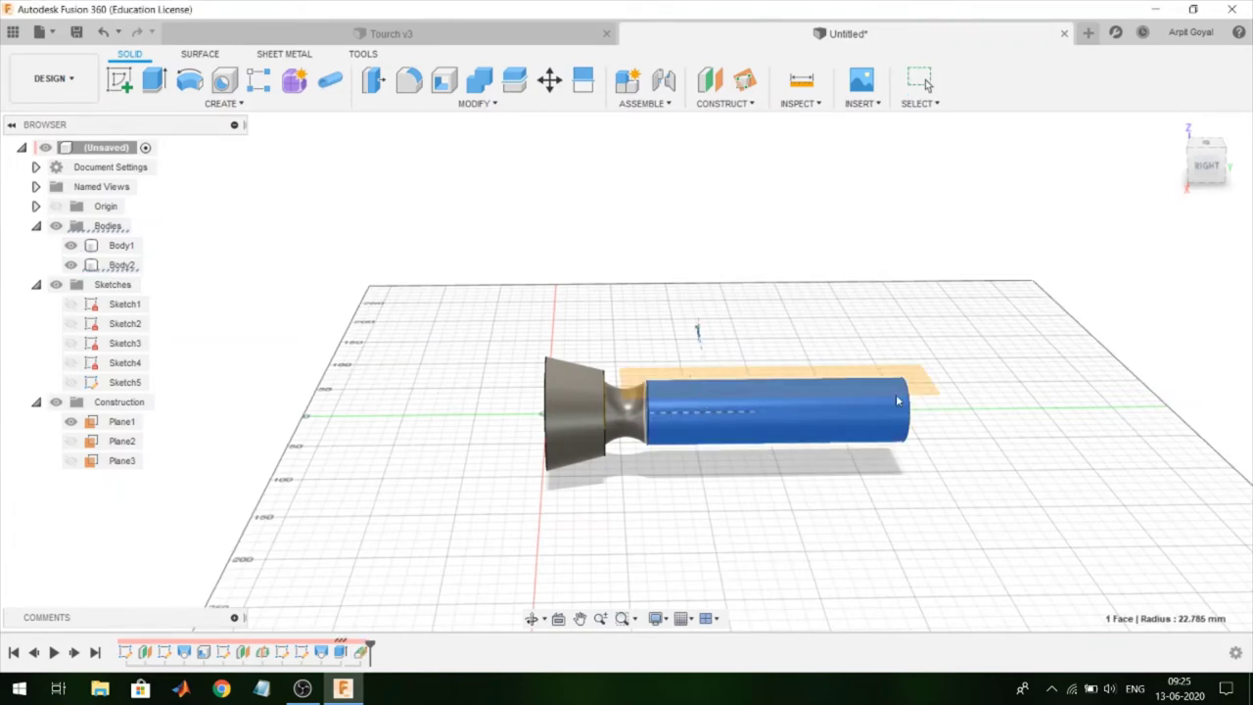
Step: Start a new sketch on Plane4 with the handle lying horizontal
{"action": "left_click", "coordinate": [132, 93]}
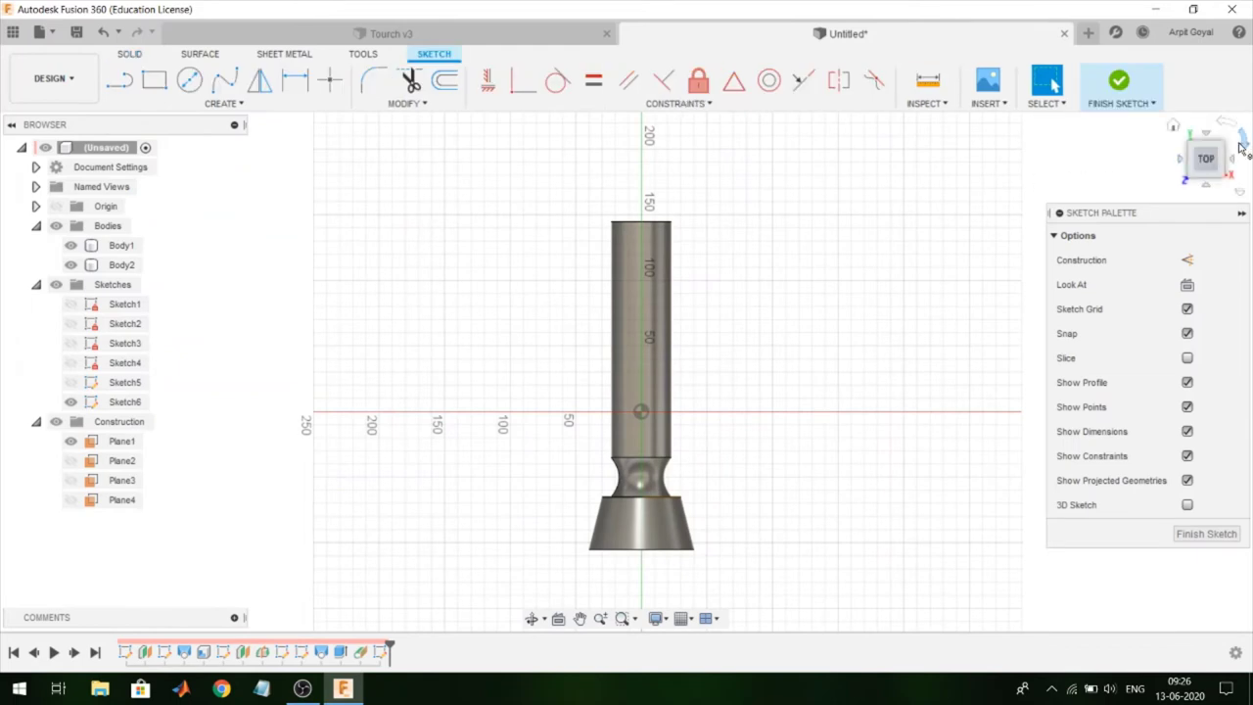
{"action": "left_click", "coordinate": [1239, 142]}
{"action": "scroll", "coordinate": [582, 364], "scroll_direction": "up", "scroll_amount": 2}
{"action": "scroll", "coordinate": [582, 365], "scroll_direction": "up", "scroll_amount": 3}
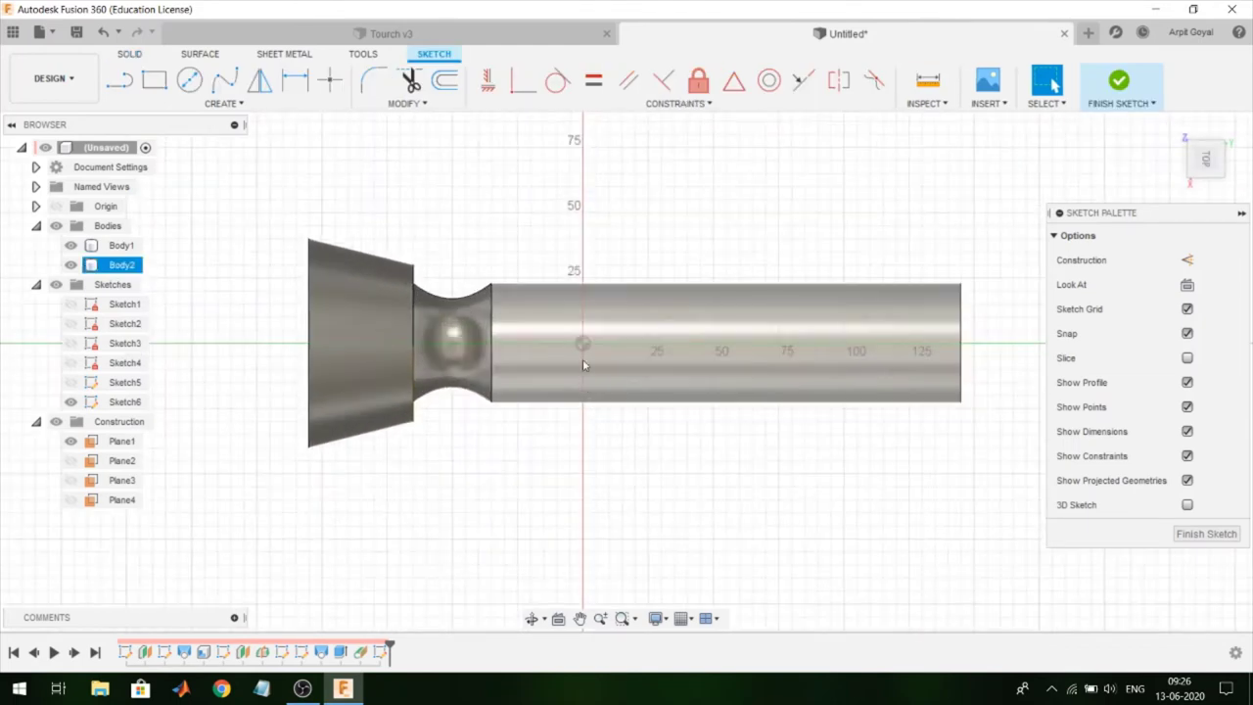
{"action": "scroll", "coordinate": [583, 365], "scroll_direction": "up", "scroll_amount": 2}
Step: Draw a 40 mm center-to-center slot along the handle
{"action": "left_click", "coordinate": [225, 102]}
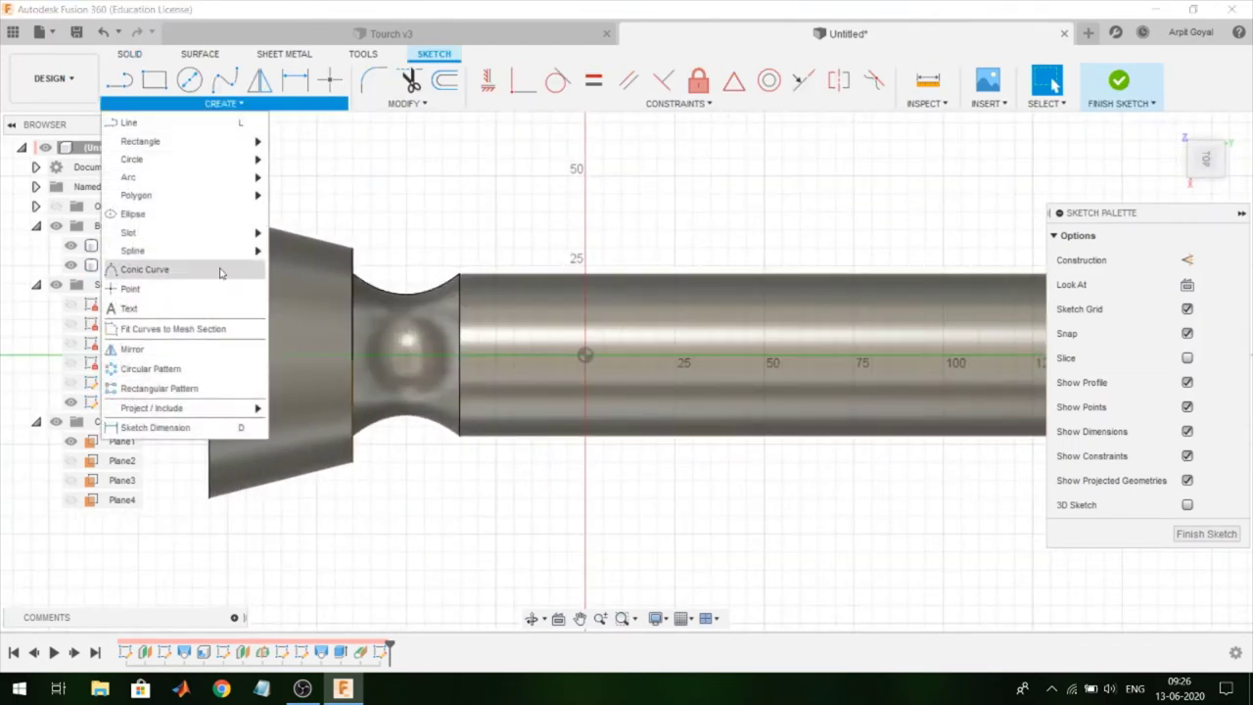
{"action": "mouse_move", "coordinate": [129, 233]}
{"action": "left_click", "coordinate": [299, 241]}
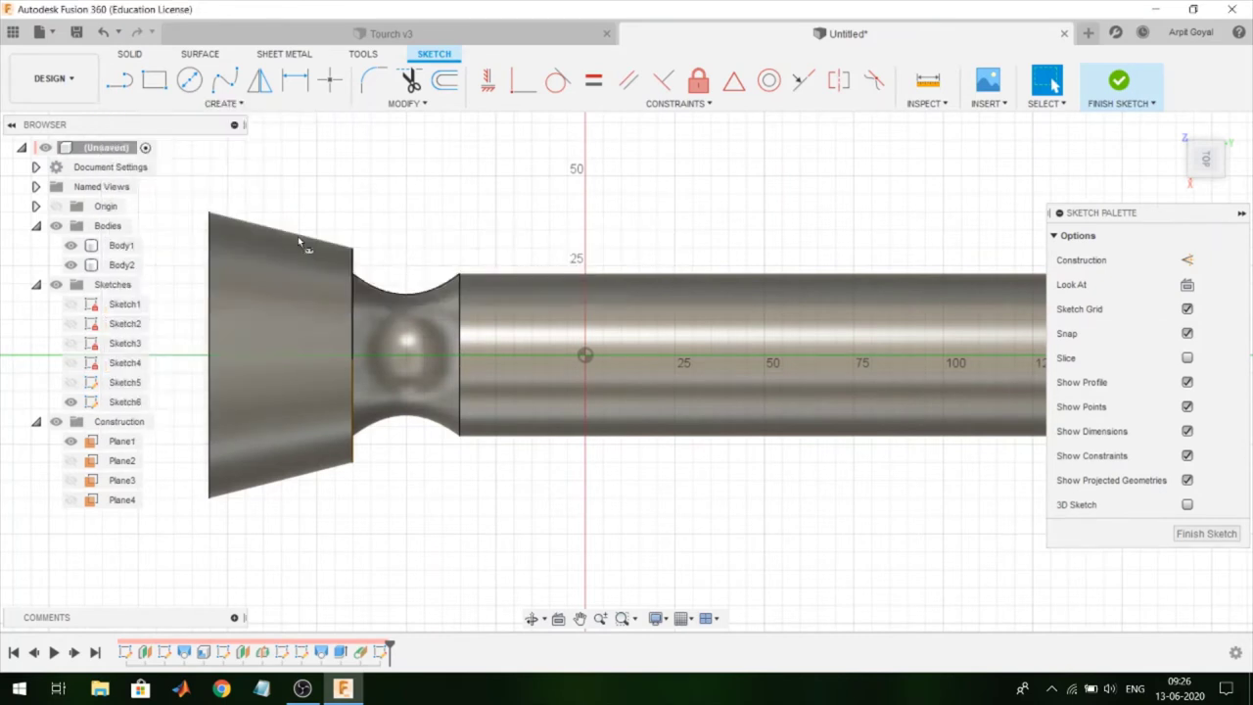
{"action": "scroll", "coordinate": [946, 476], "scroll_direction": "up", "scroll_amount": 1}
{"action": "scroll", "coordinate": [1018, 475], "scroll_direction": "up", "scroll_amount": 2}
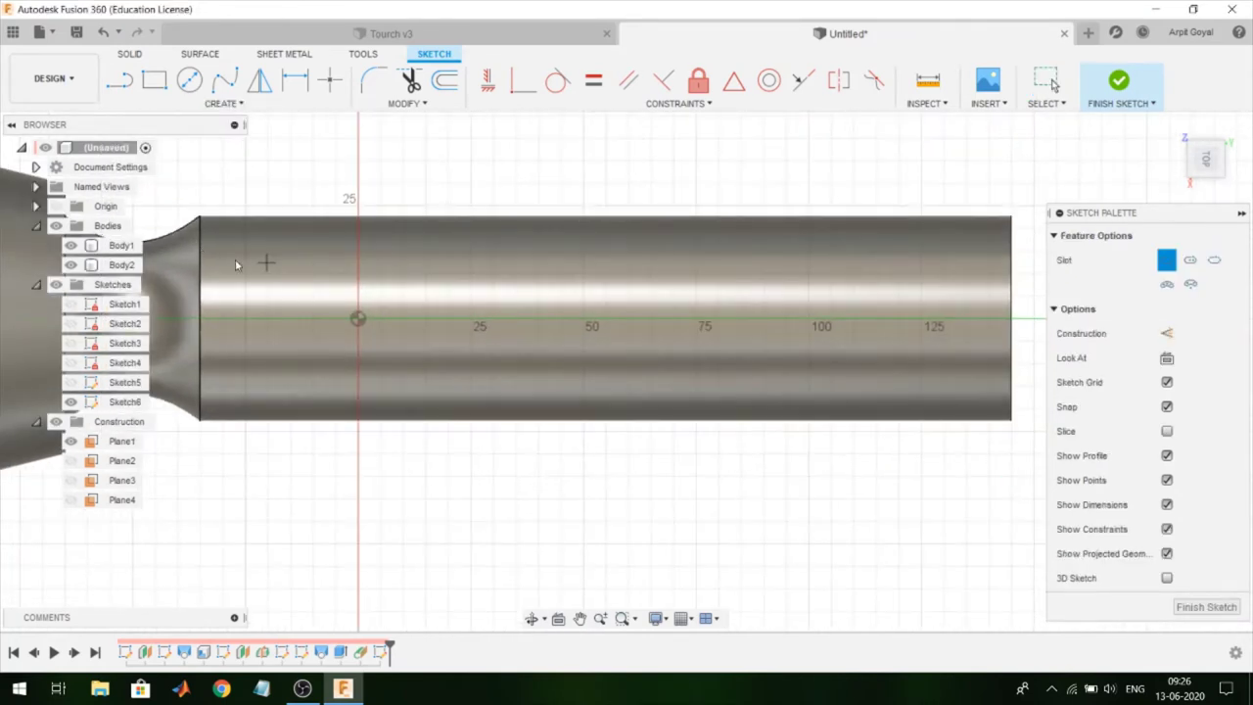
{"action": "left_click", "coordinate": [266, 319]}
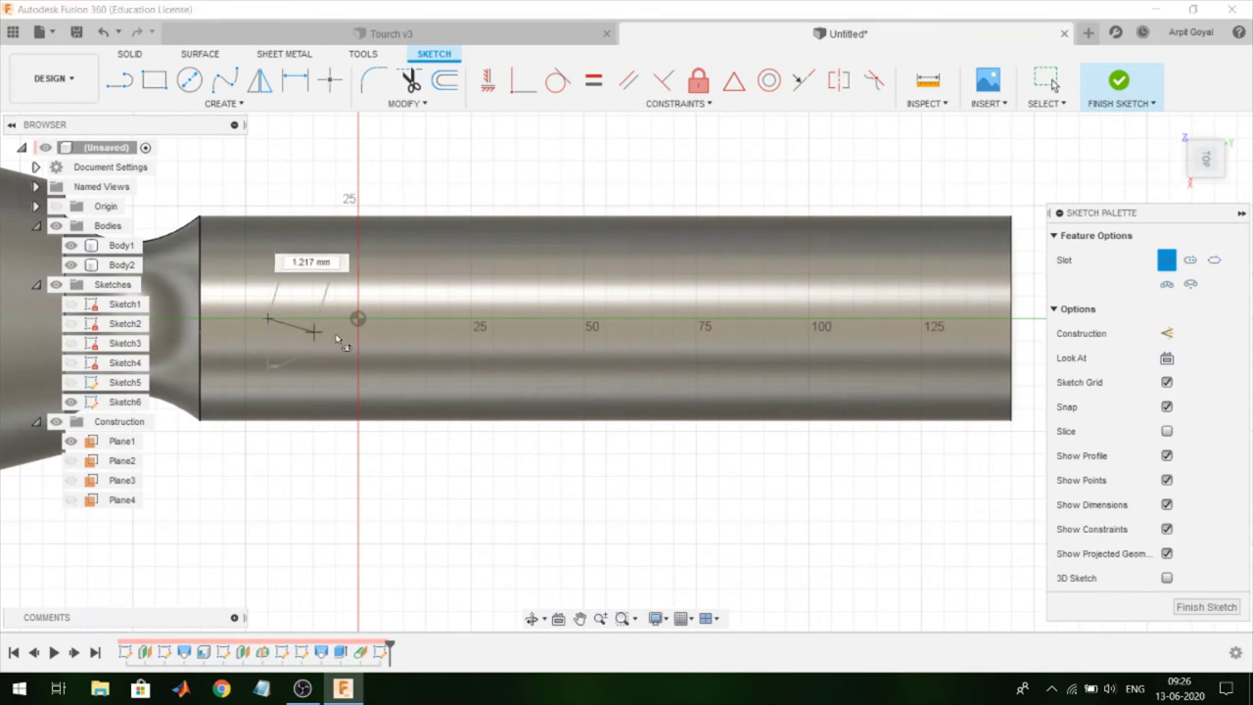
{"action": "left_click", "coordinate": [426, 320]}
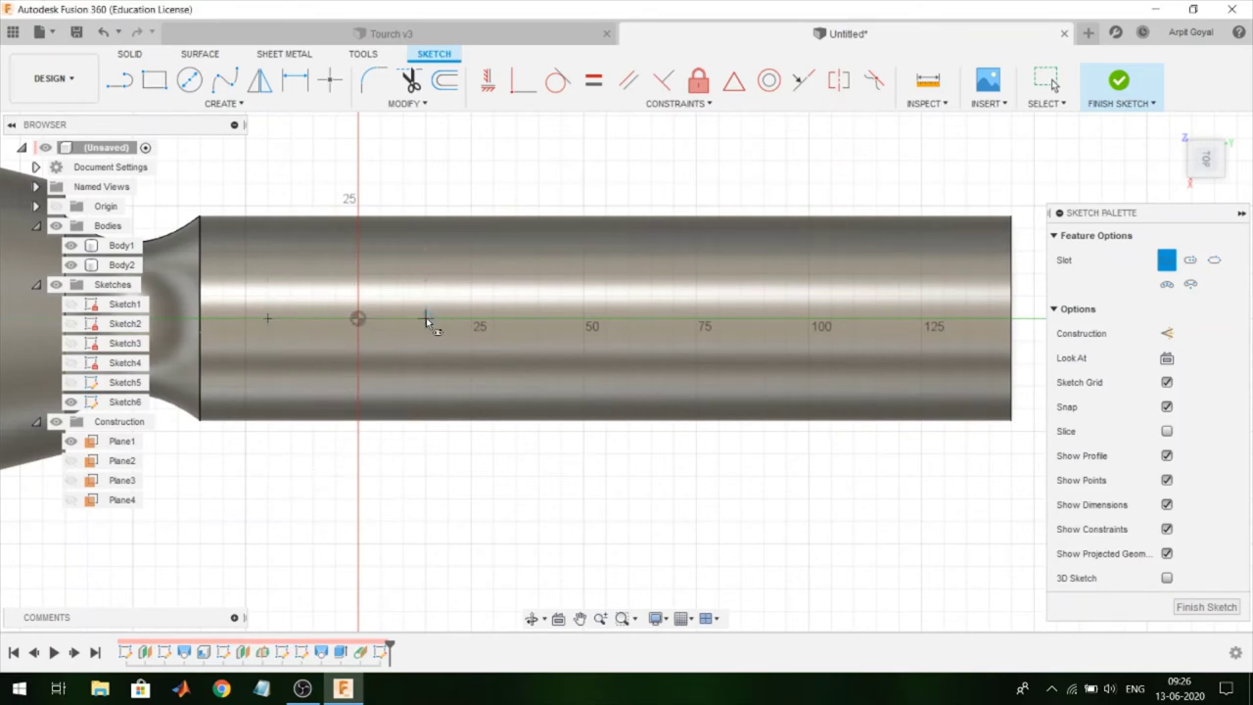
{"action": "left_click", "coordinate": [471, 354]}
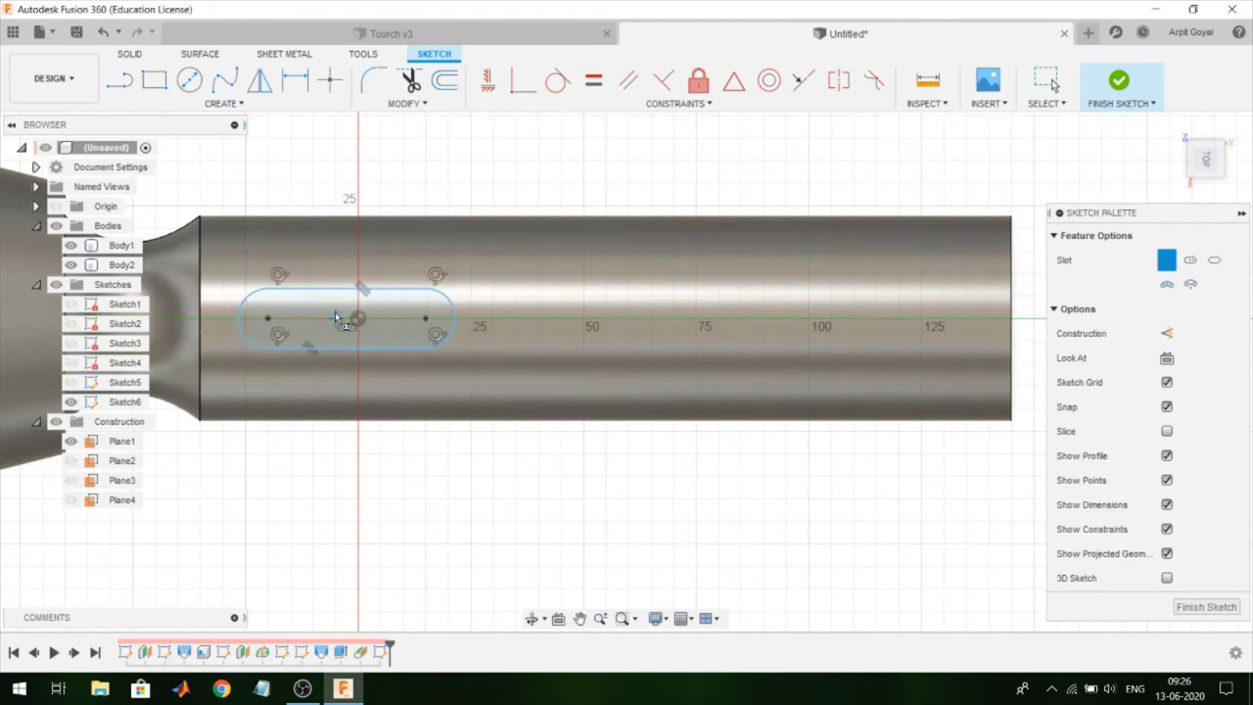
Step: Draw a shorter inner slot nested inside the first one and finish the sketch
{"action": "left_click", "coordinate": [426, 319]}
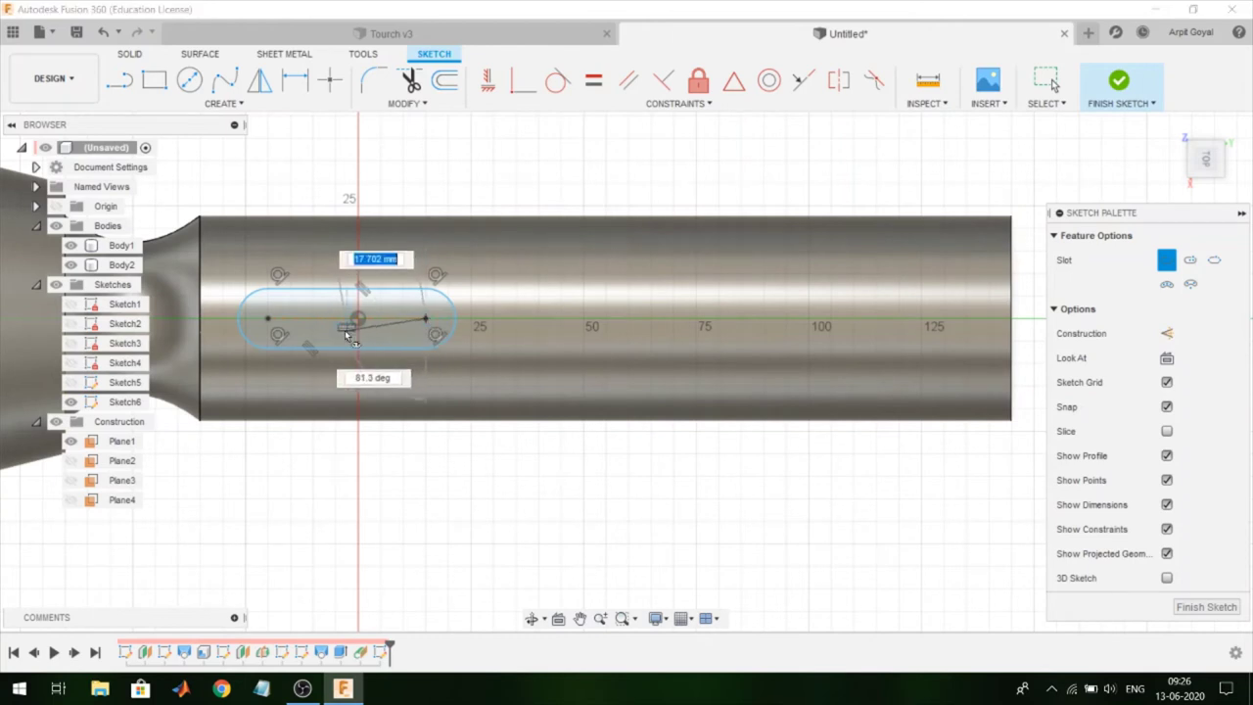
{"action": "key", "text": "Escape"}
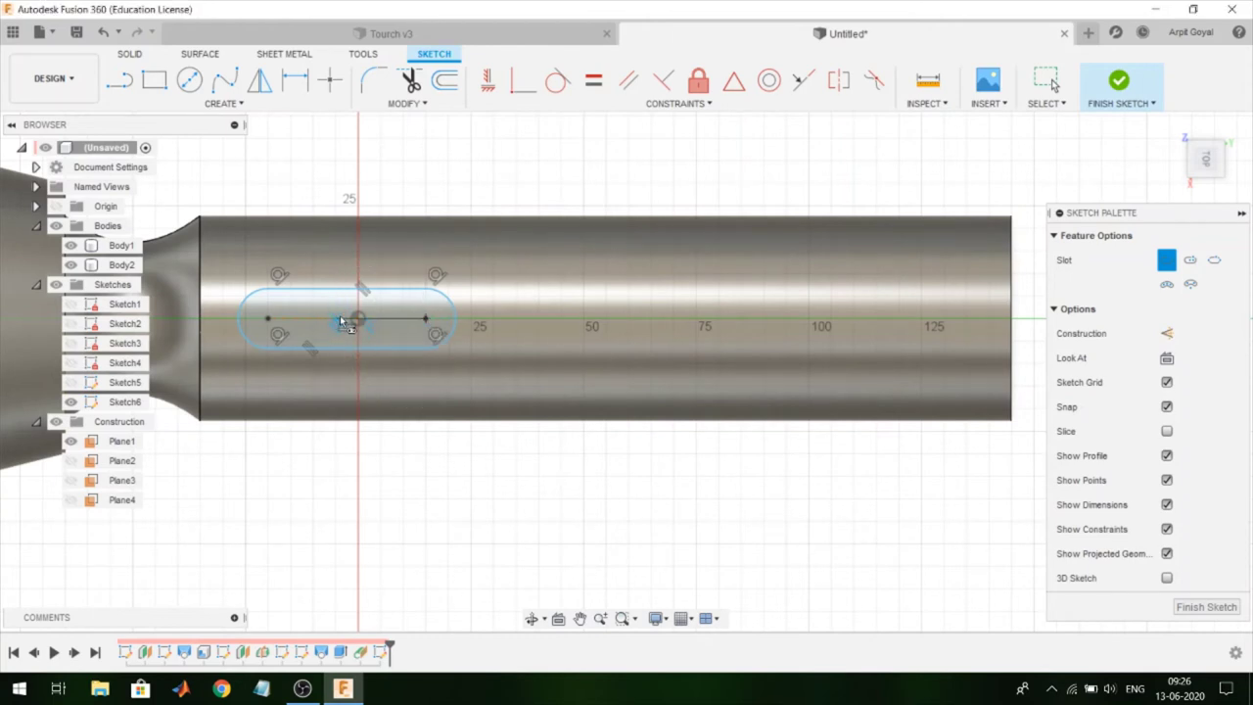
{"action": "left_click", "coordinate": [393, 332]}
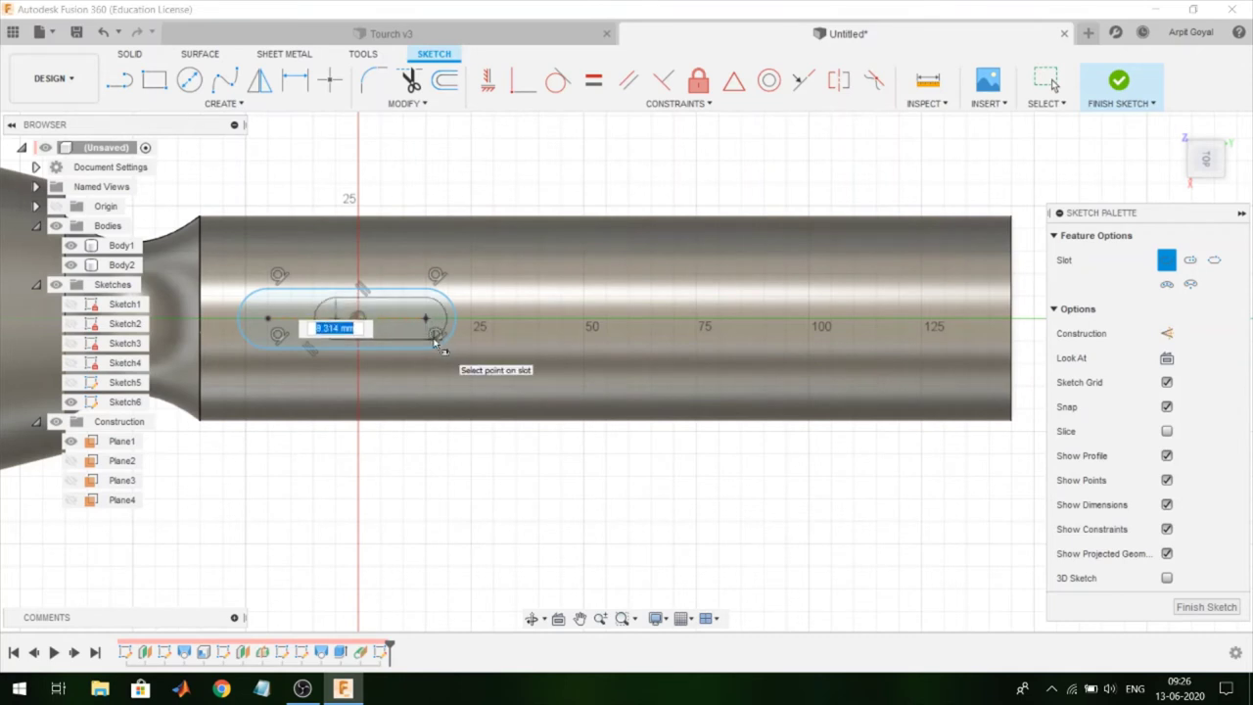
{"action": "left_click", "coordinate": [434, 341]}
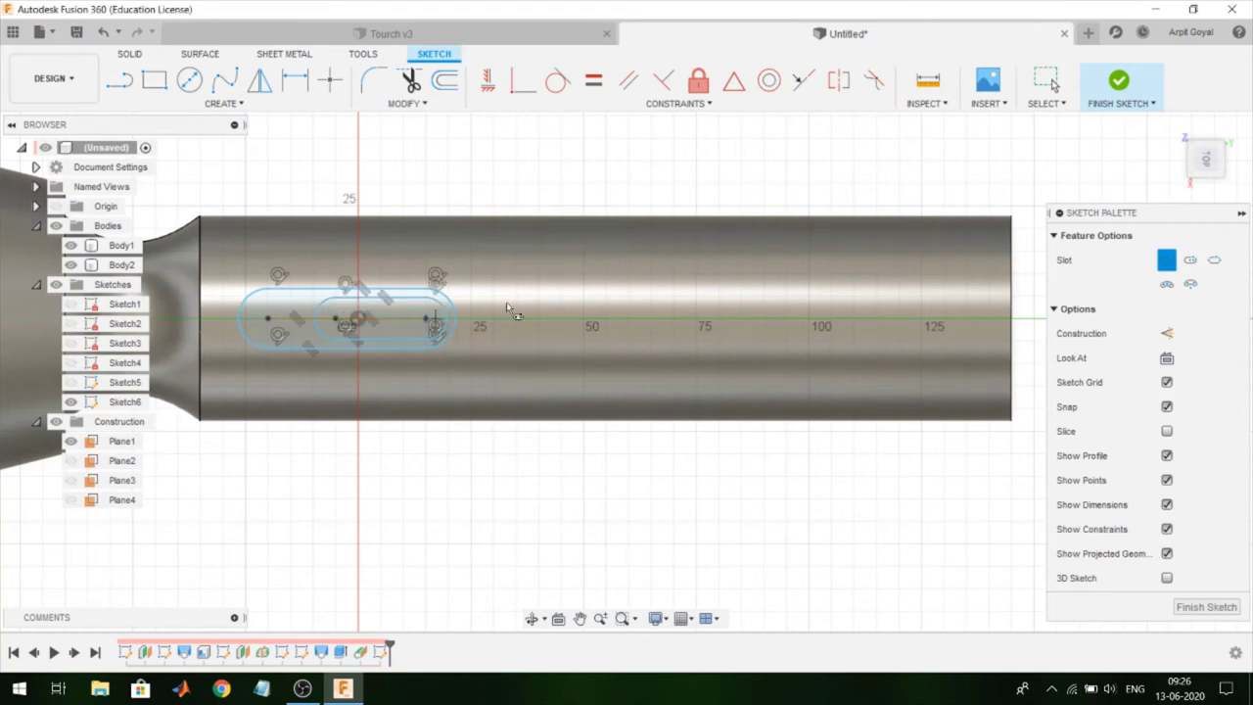
{"action": "left_click", "coordinate": [1121, 83]}
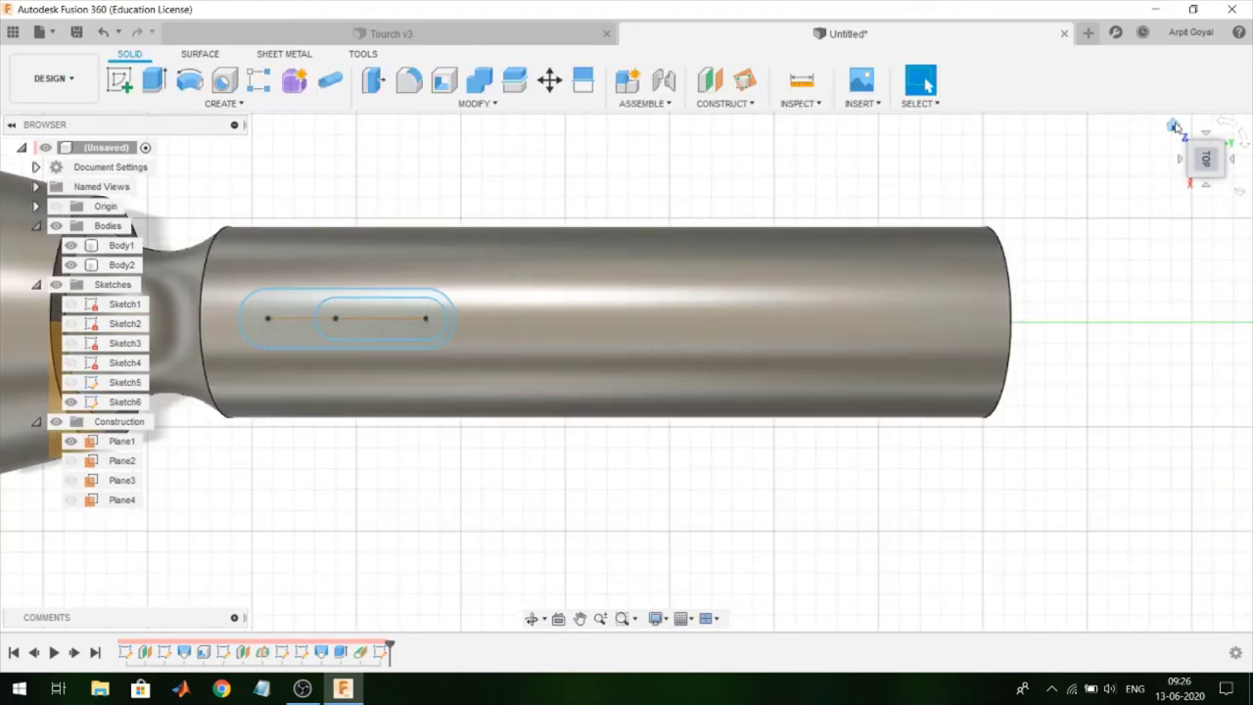
Step: Extrude the slot profile -2 mm as a cut, recessing it into the handle
{"action": "left_click", "coordinate": [1175, 126]}
{"action": "left_click", "coordinate": [166, 84]}
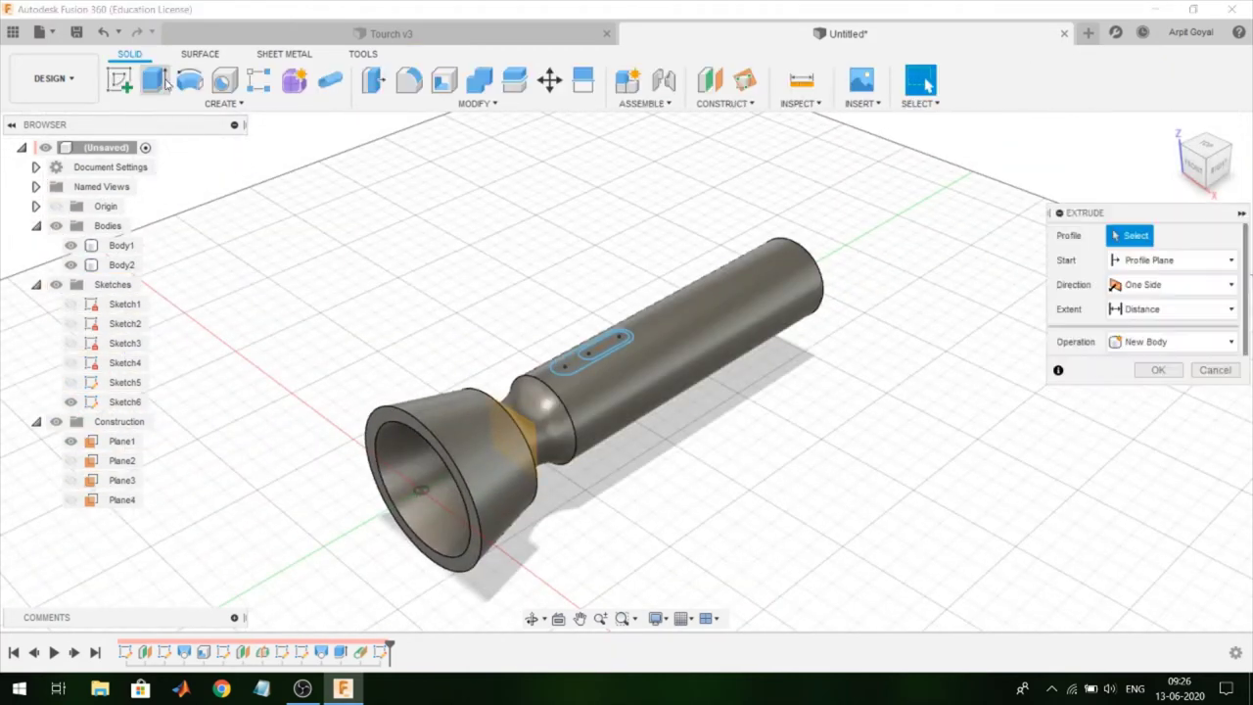
{"action": "scroll", "coordinate": [574, 377], "scroll_direction": "up", "scroll_amount": 2}
{"action": "scroll", "coordinate": [558, 346], "scroll_direction": "up", "scroll_amount": 2}
{"action": "left_click", "coordinate": [558, 346]}
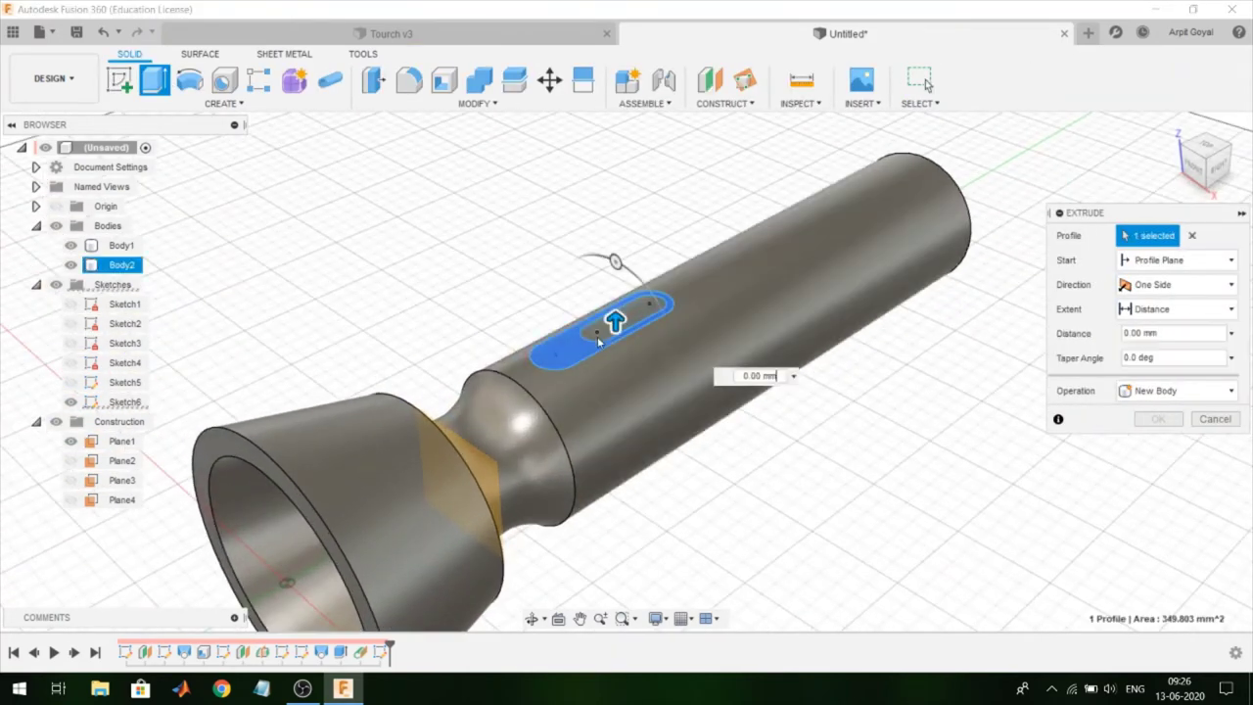
{"action": "left_click_drag", "start_coordinate": [619, 329], "coordinate": [617, 335]}
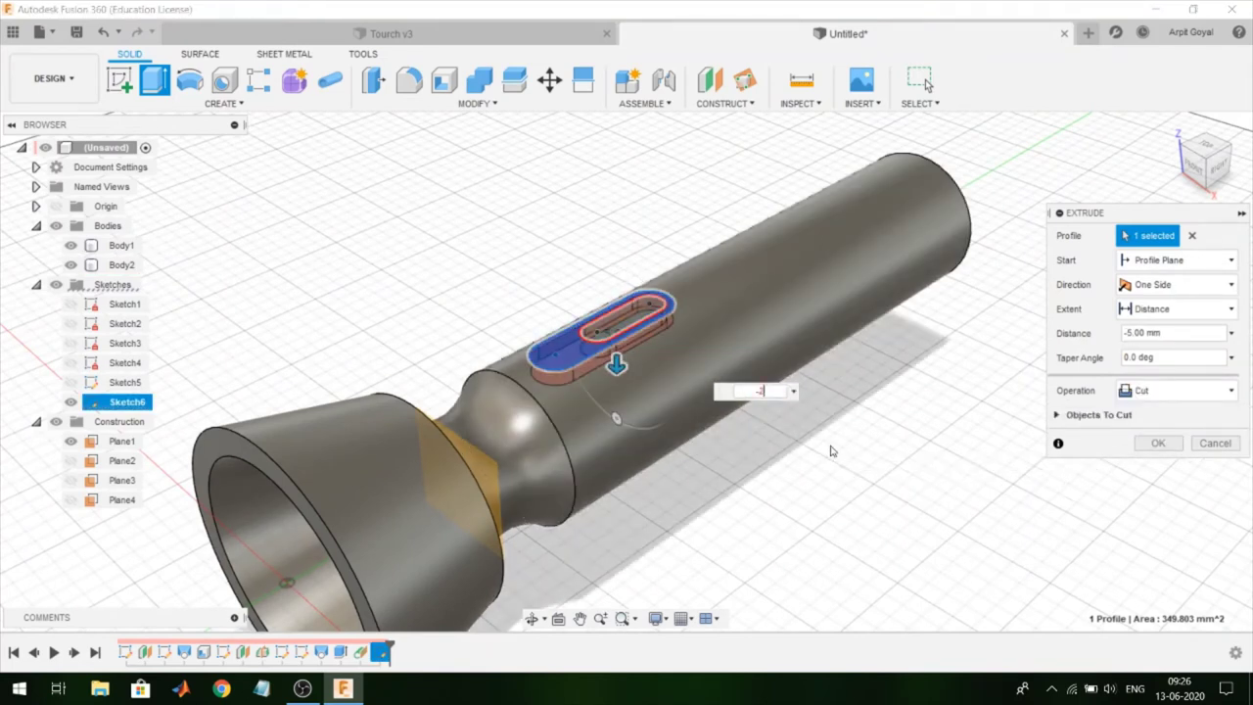
{"action": "type", "text": "-2"}
{"action": "left_click", "coordinate": [1153, 444]}
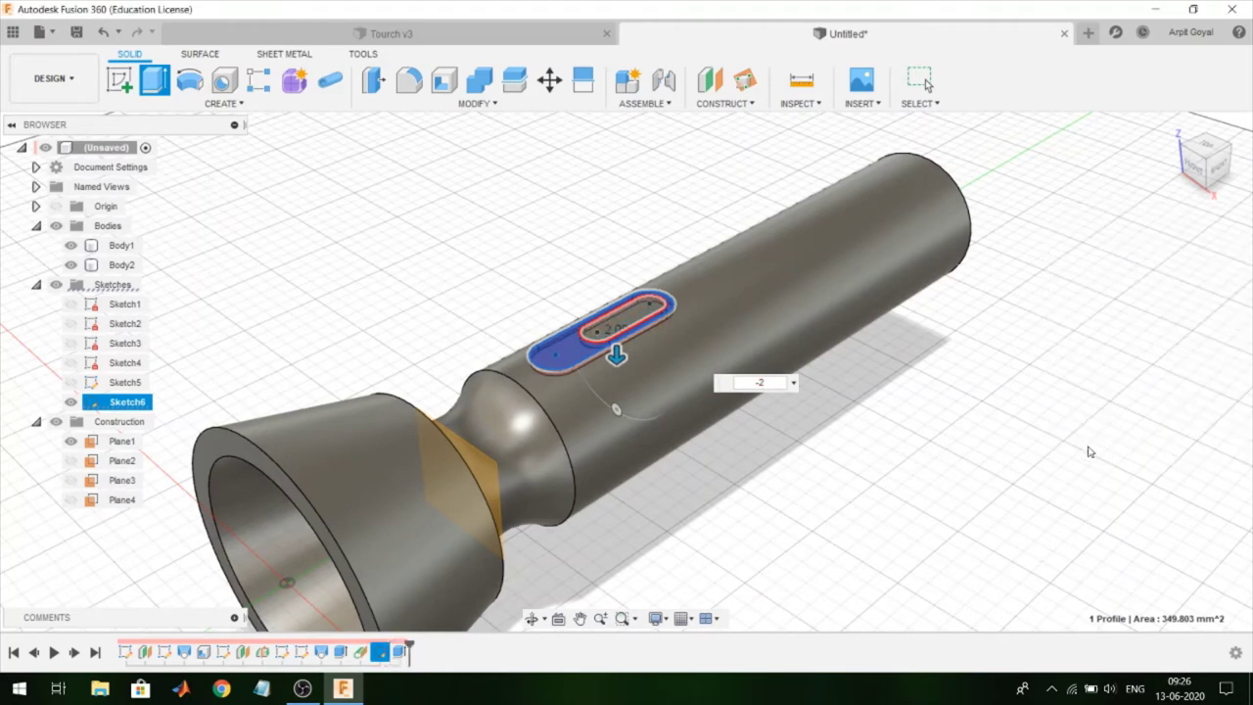
{"action": "middle_click_drag", "start_coordinate": [955, 448], "coordinate": [927, 85], "text": "shift"}
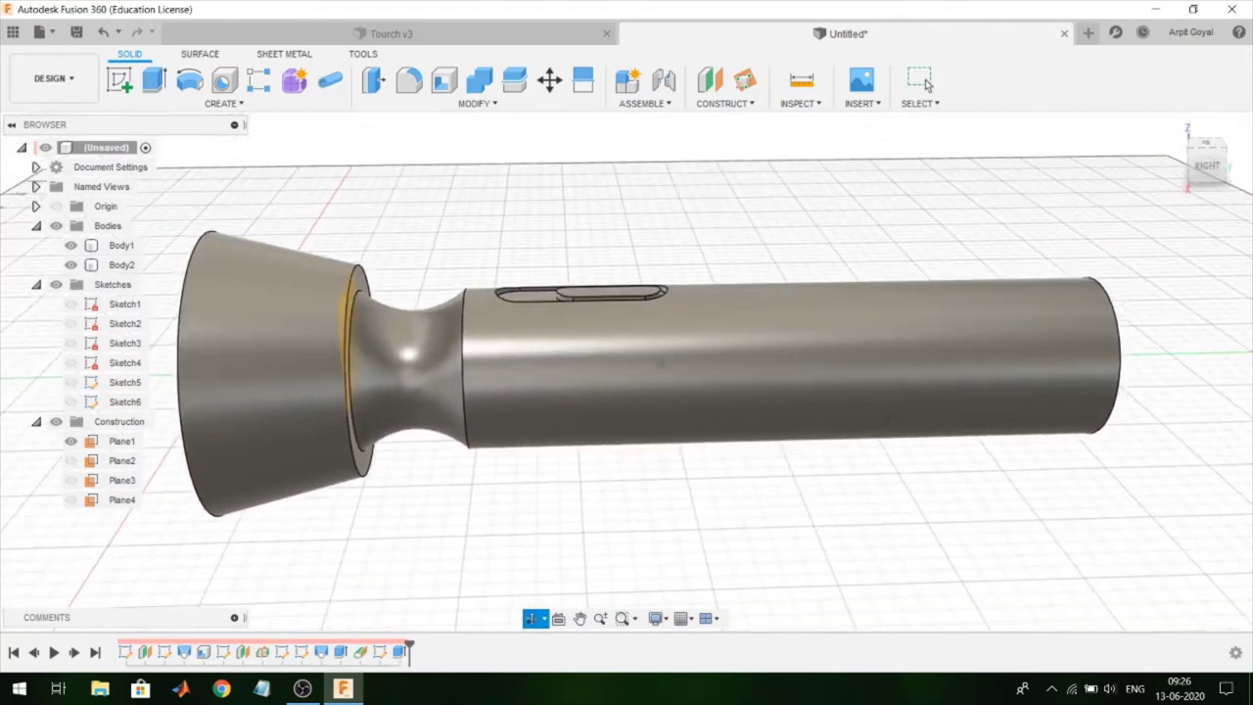
Step: Create Plane5 tangent to the torch's cylindrical body face
{"action": "key", "text": "F6"}
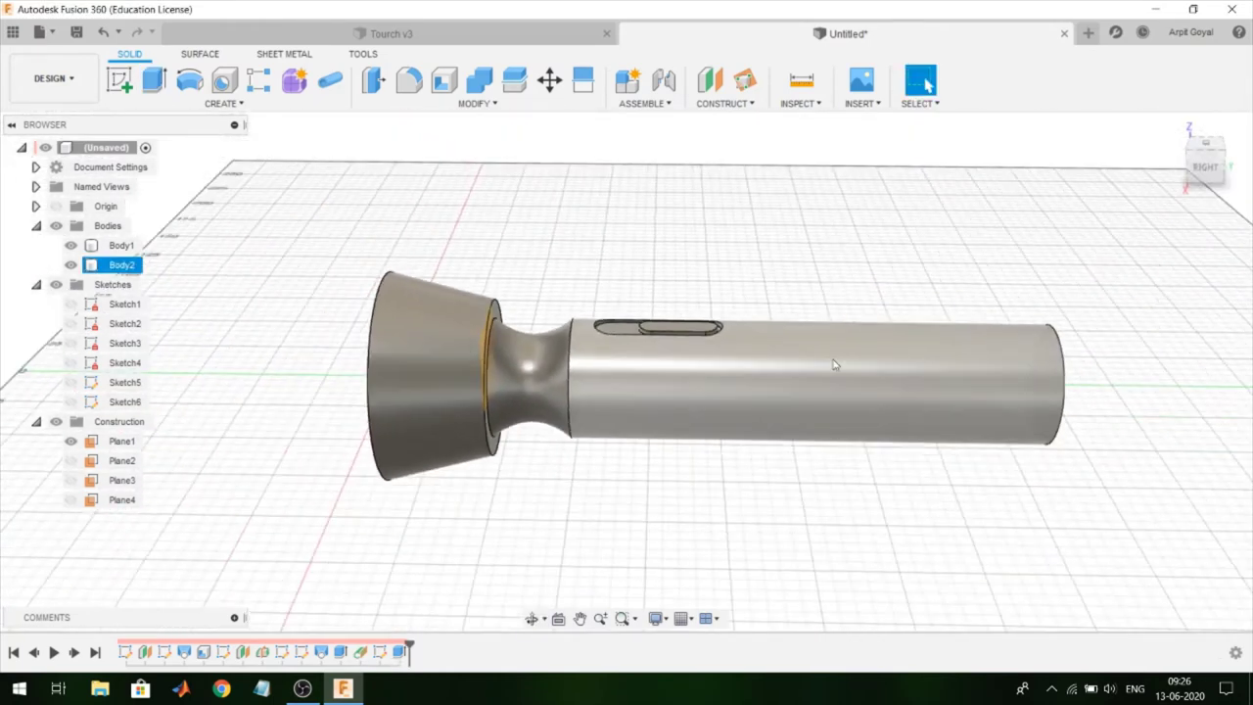
{"action": "left_click", "coordinate": [702, 94]}
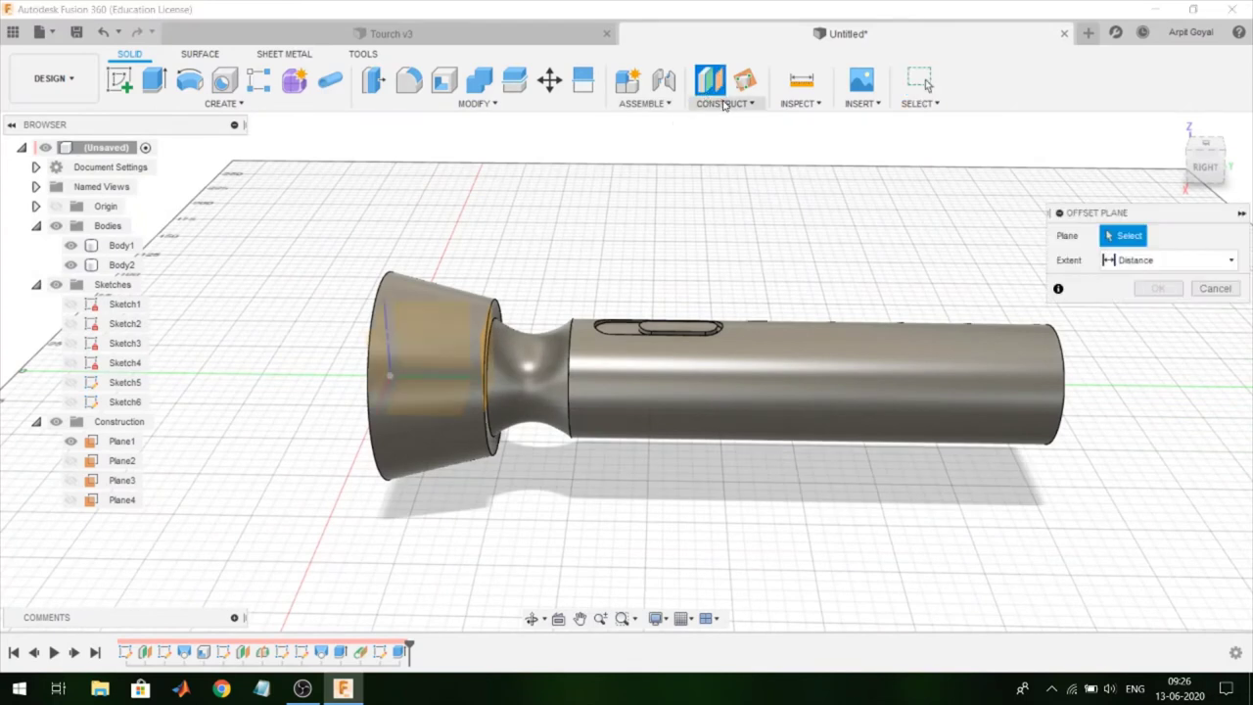
{"action": "left_click", "coordinate": [724, 105]}
{"action": "left_click", "coordinate": [742, 160]}
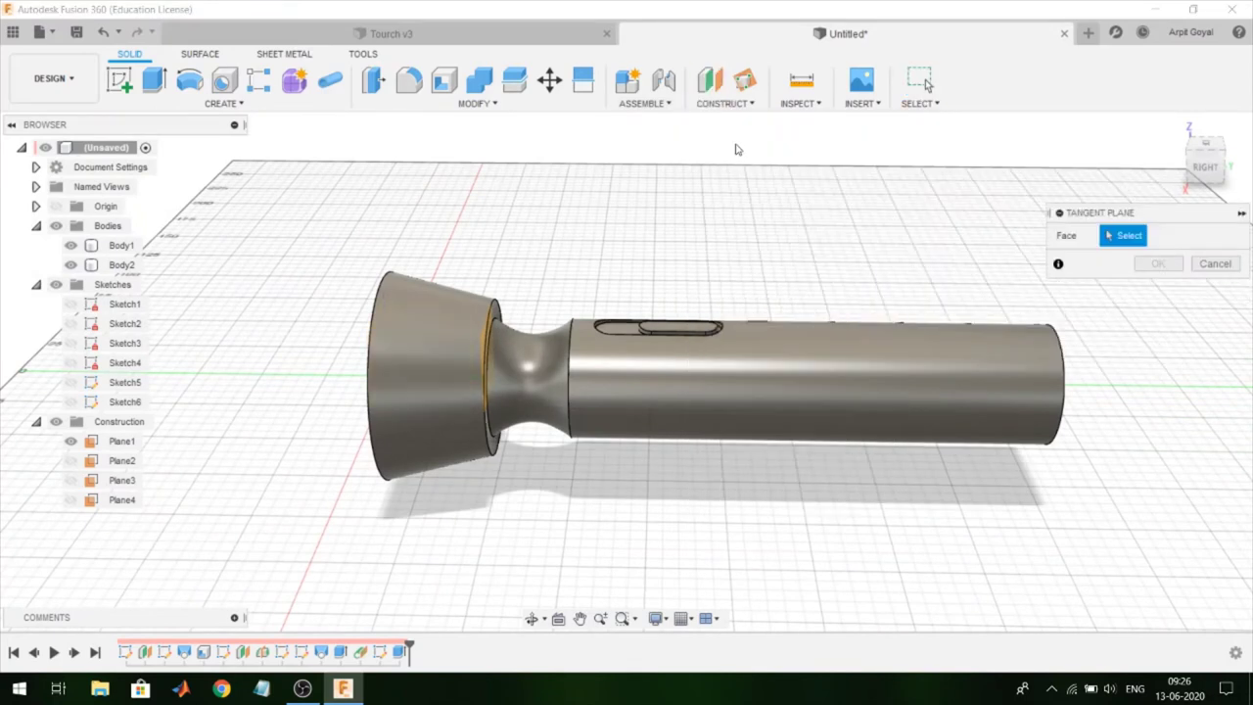
{"action": "left_click", "coordinate": [735, 372]}
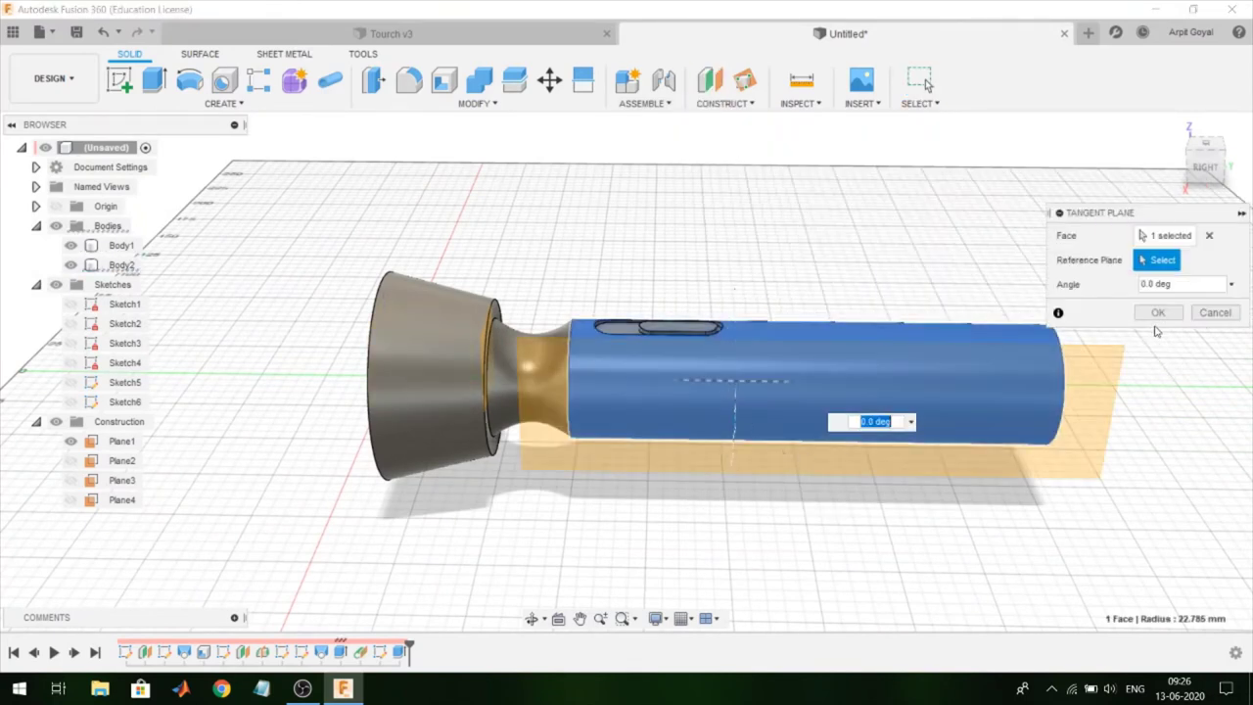
{"action": "left_click", "coordinate": [1158, 312]}
Step: View the torch from the Right side and start Sketch7 on Plane5
{"action": "left_click", "coordinate": [1206, 164]}
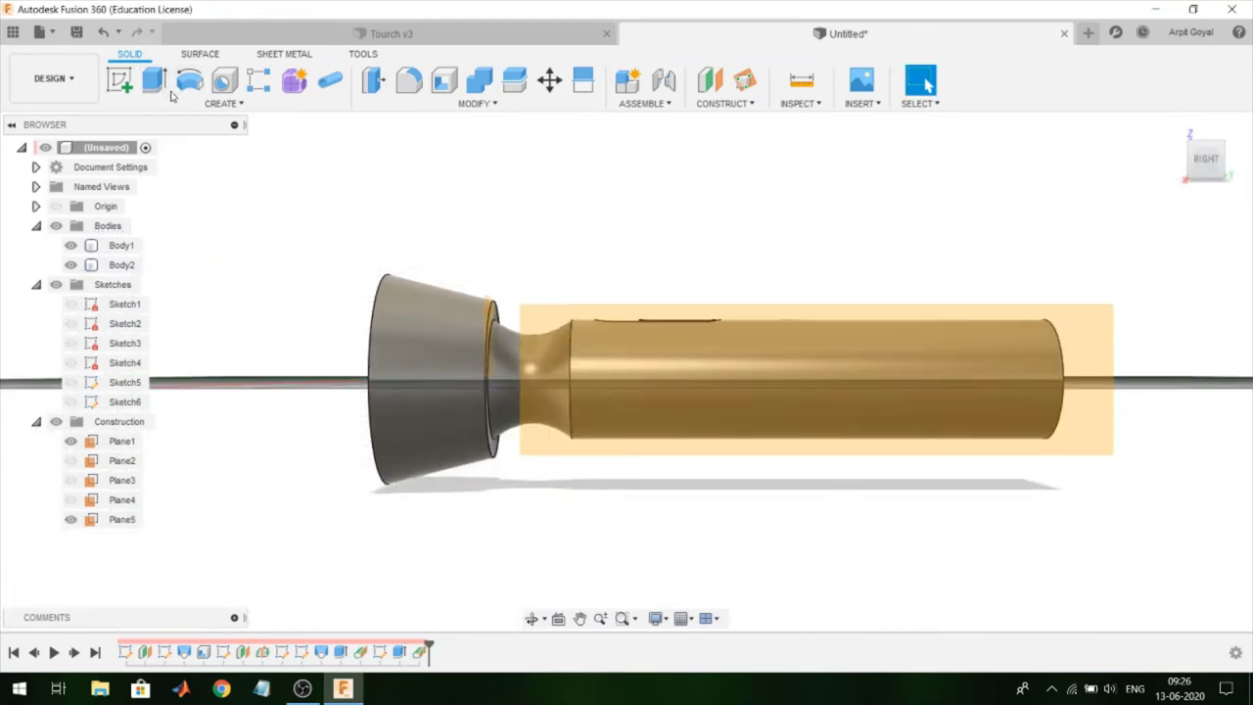
{"action": "left_click", "coordinate": [119, 84]}
{"action": "left_click", "coordinate": [548, 349]}
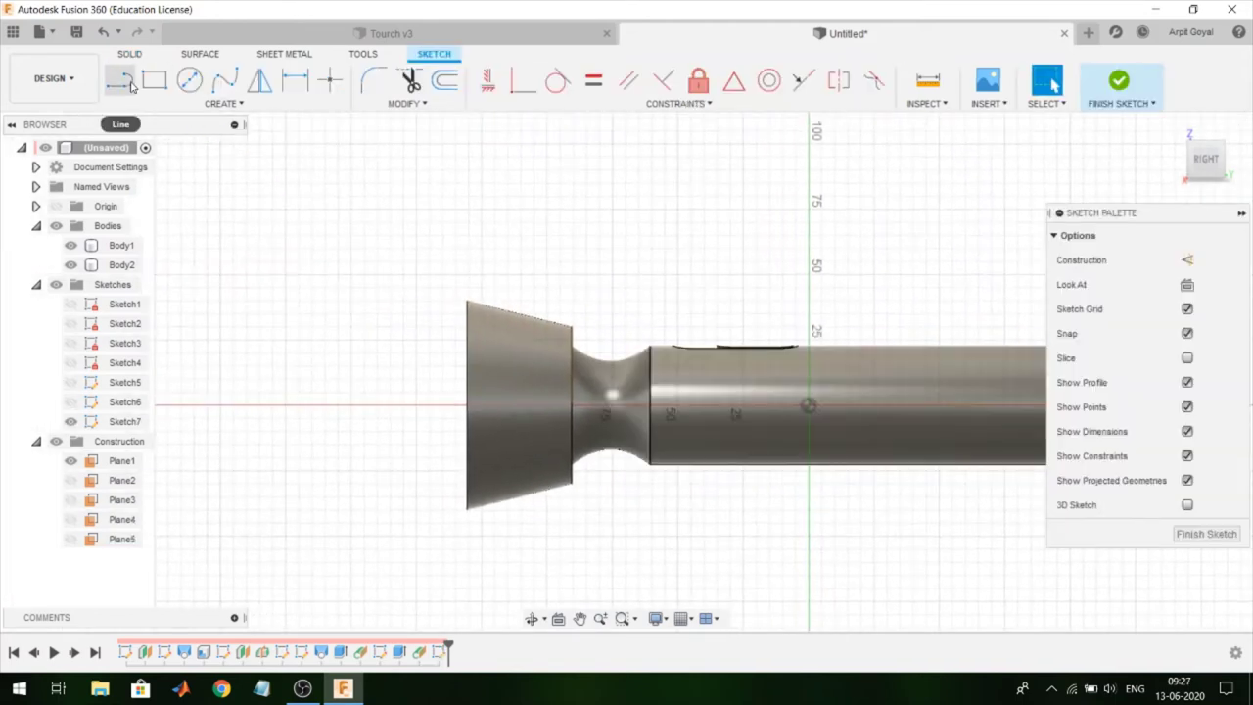
Step: Draw a line along the handle's centre axis from the shoulder to the far end, then finish Sketch7
{"action": "scroll", "coordinate": [207, 252], "scroll_direction": "down", "scroll_amount": 3}
{"action": "scroll", "coordinate": [480, 336], "scroll_direction": "up", "scroll_amount": 2}
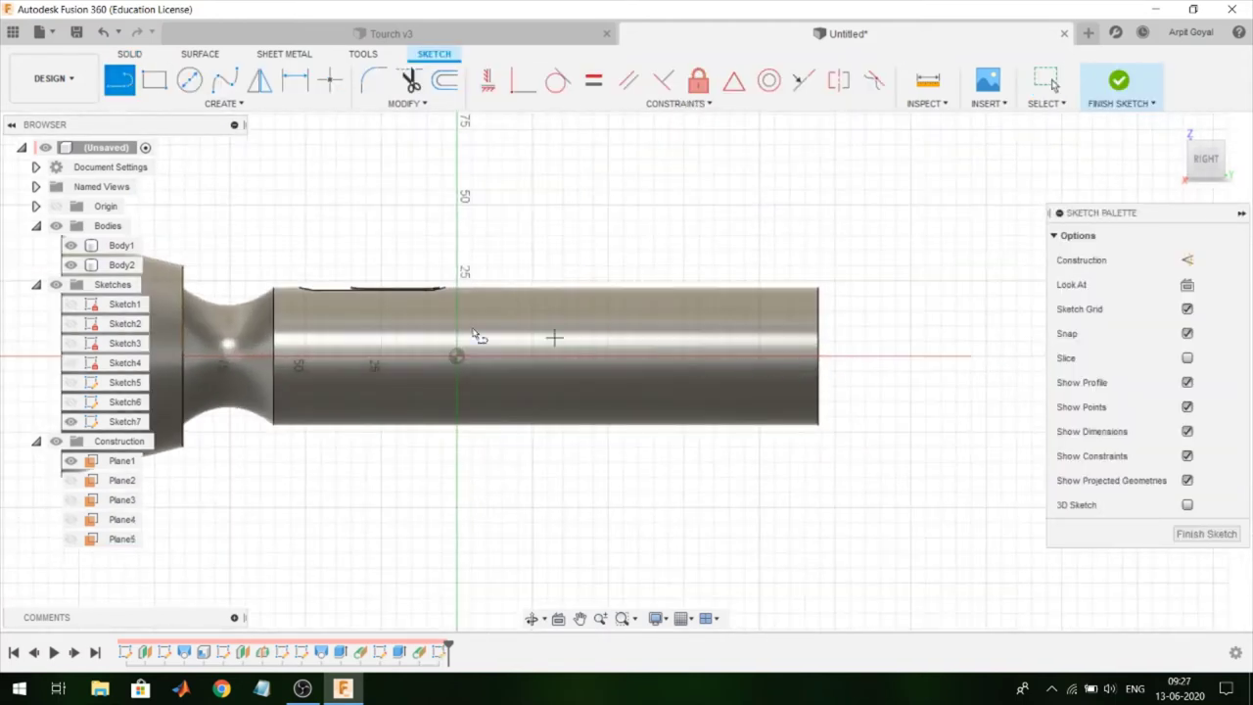
{"action": "scroll", "coordinate": [293, 391], "scroll_direction": "up", "scroll_amount": 2}
{"action": "scroll", "coordinate": [288, 396], "scroll_direction": "up", "scroll_amount": 2}
{"action": "scroll", "coordinate": [289, 397], "scroll_direction": "up", "scroll_amount": 1}
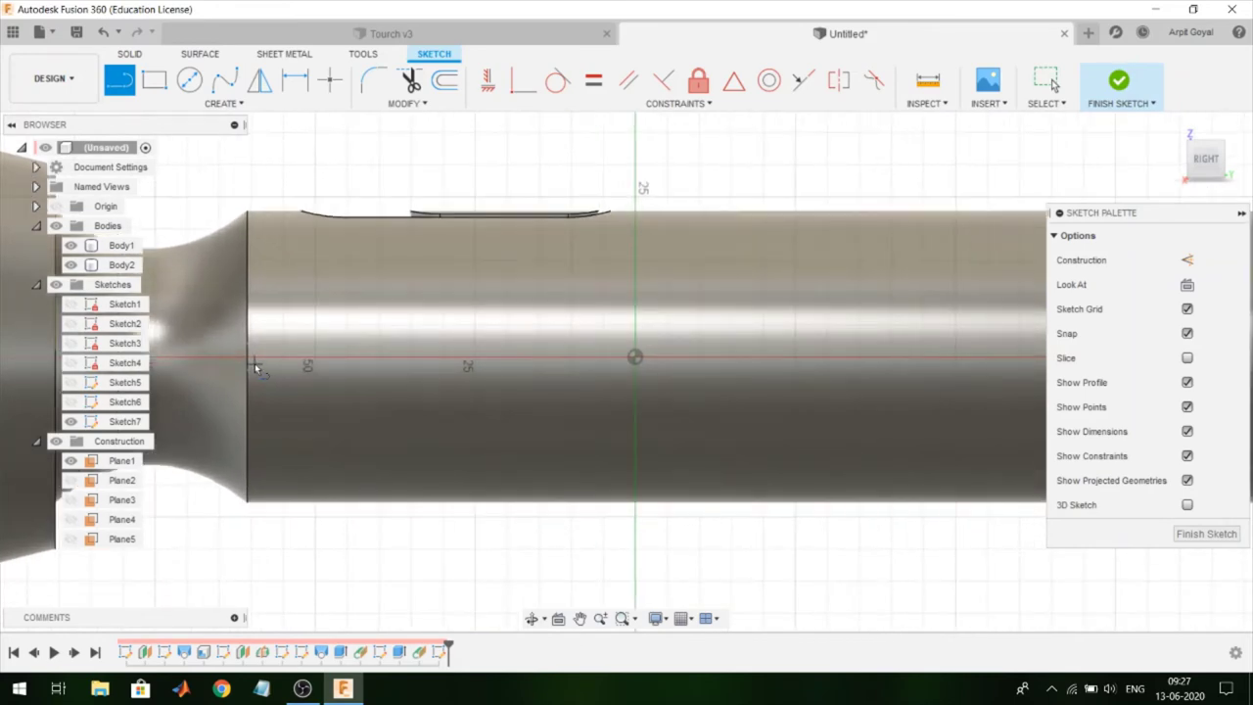
{"action": "left_click", "coordinate": [253, 358]}
{"action": "scroll", "coordinate": [257, 363], "scroll_direction": "down", "scroll_amount": 2}
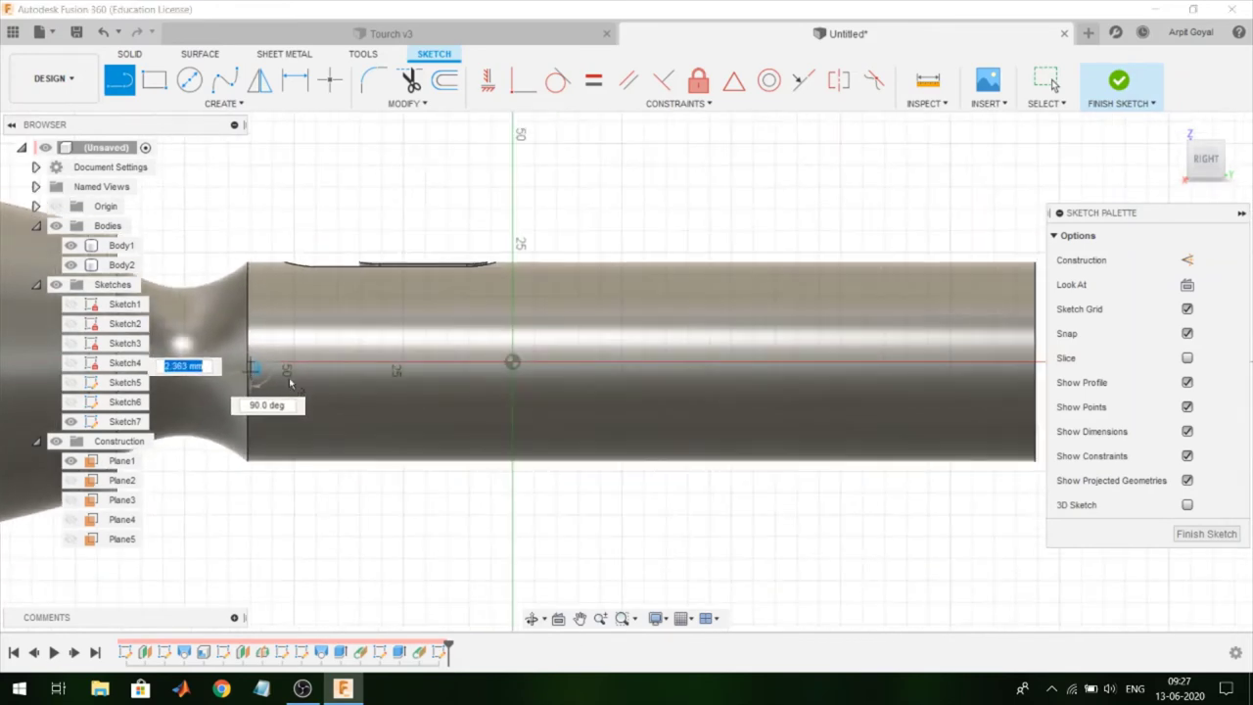
{"action": "scroll", "coordinate": [921, 429], "scroll_direction": "down", "scroll_amount": 2}
{"action": "scroll", "coordinate": [920, 429], "scroll_direction": "up", "scroll_amount": 2}
{"action": "scroll", "coordinate": [993, 356], "scroll_direction": "up", "scroll_amount": 2}
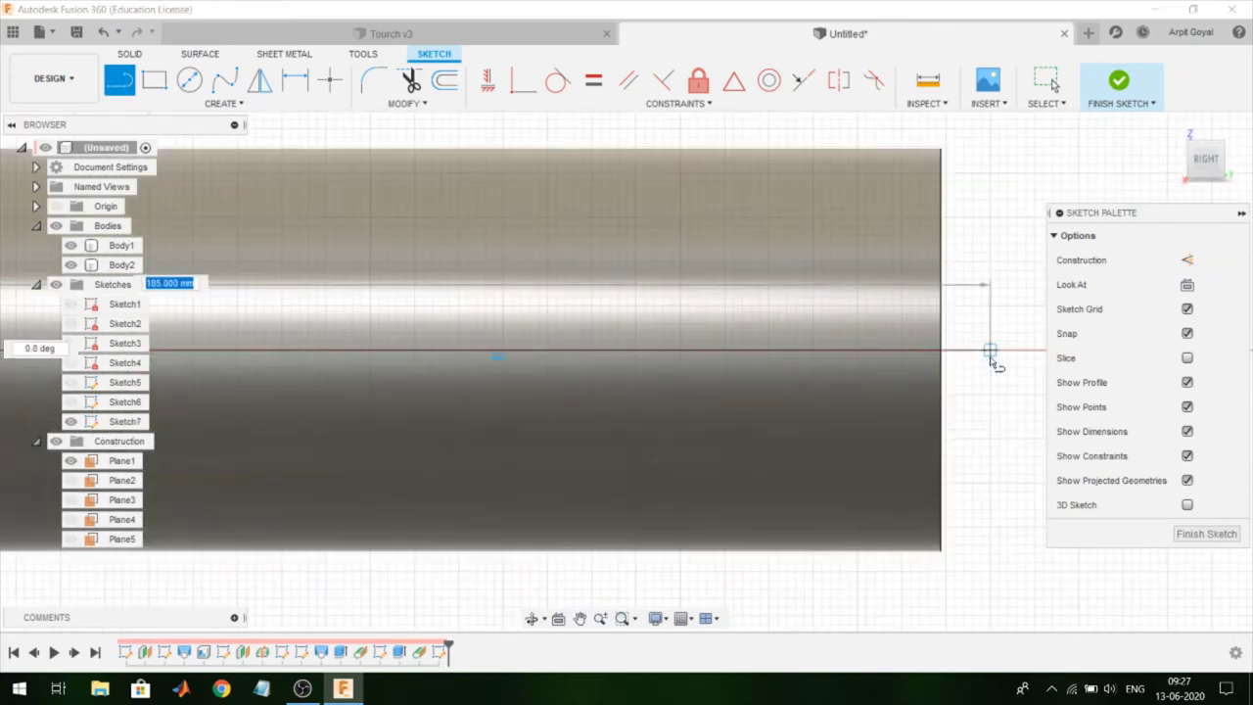
{"action": "scroll", "coordinate": [923, 359], "scroll_direction": "up", "scroll_amount": 2}
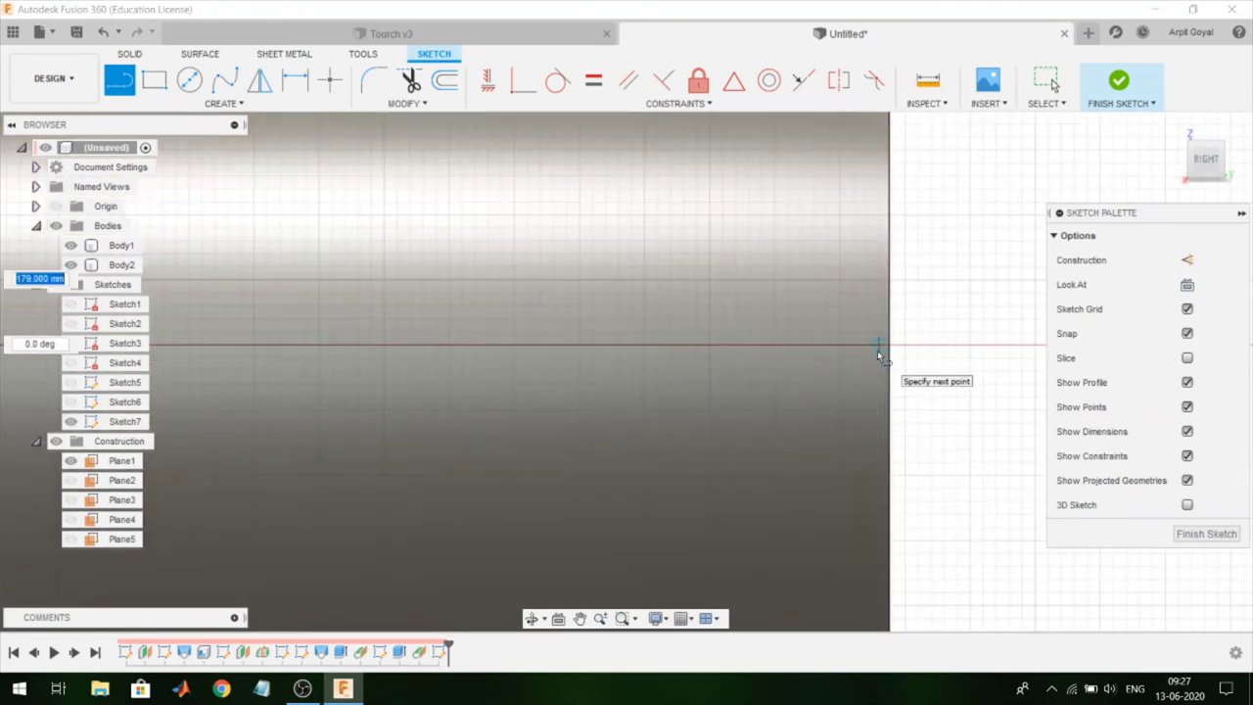
{"action": "left_click", "coordinate": [878, 350]}
{"action": "key", "text": "Escape"}
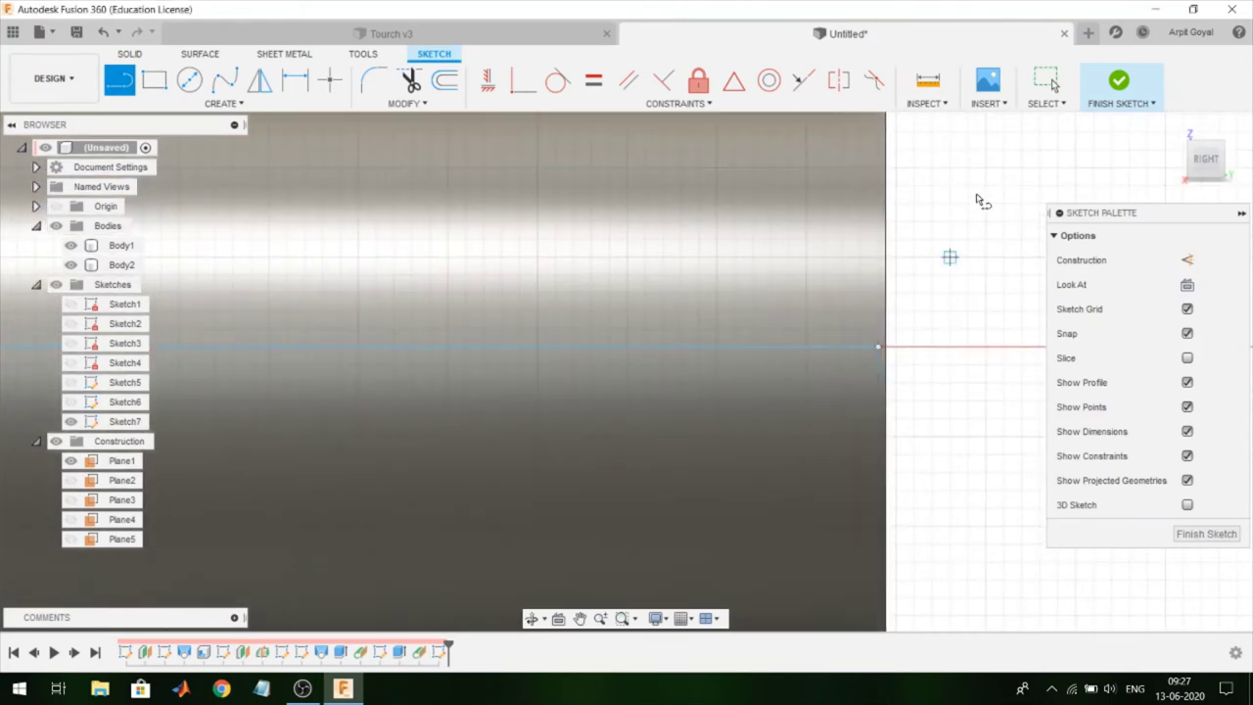
{"action": "left_click", "coordinate": [1119, 83]}
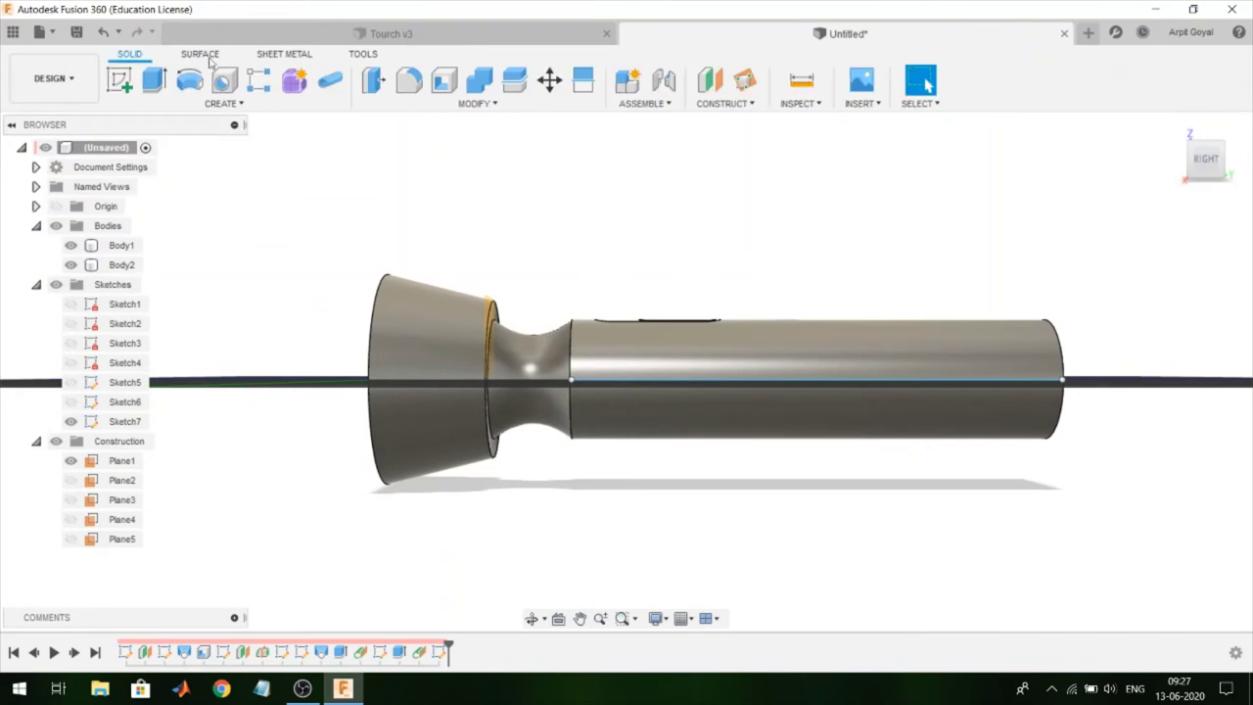
Step: Cut a 2 mm circular pipe along Sketch7's line to groove the handle
{"action": "left_click", "coordinate": [331, 81]}
{"action": "left_click", "coordinate": [665, 384]}
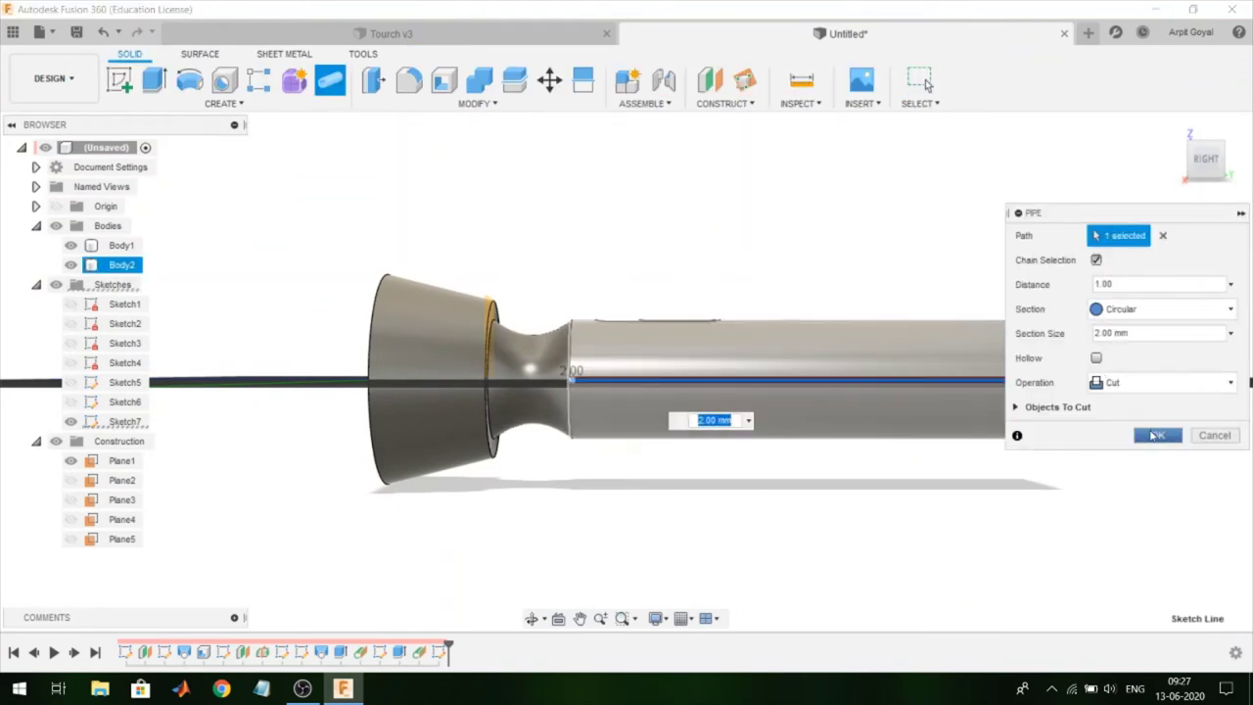
{"action": "left_click", "coordinate": [1154, 435]}
{"action": "middle_click_drag", "start_coordinate": [1094, 477], "coordinate": [1077, 493], "text": "shift"}
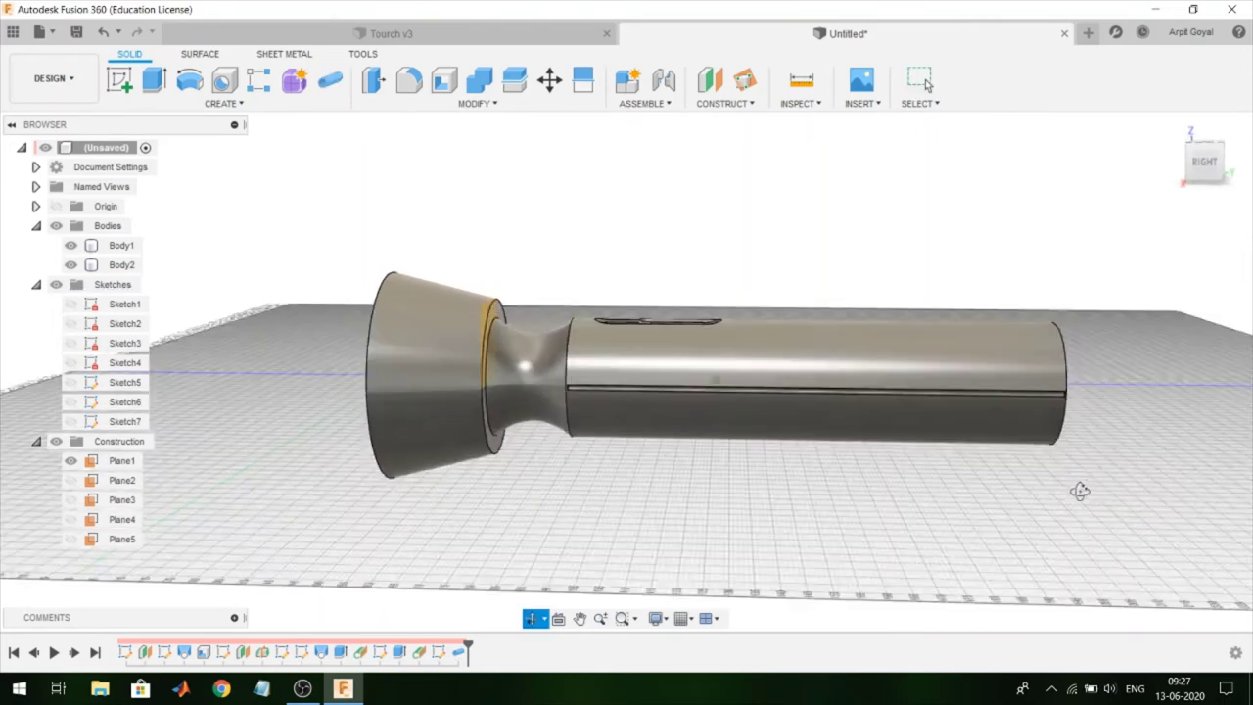
{"action": "left_click", "coordinate": [926, 86]}
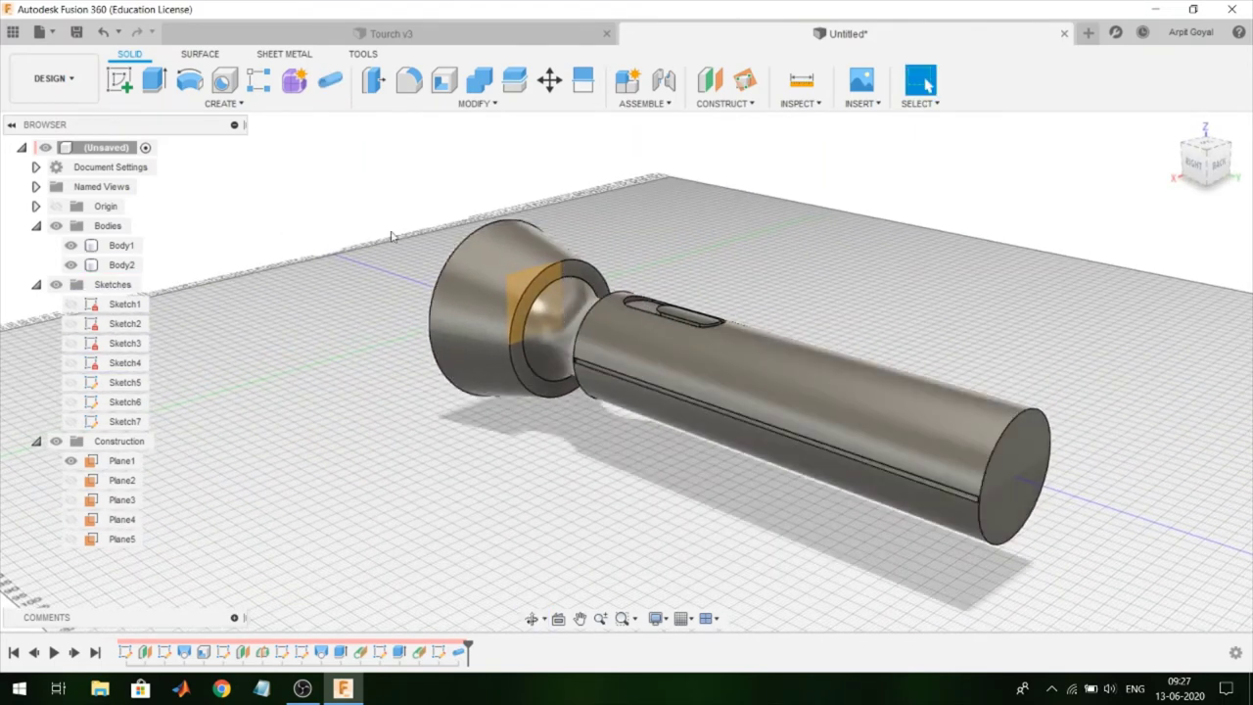
Step: Circular-pattern the groove face 20 times around the handle's end-edge axis
{"action": "left_click", "coordinate": [222, 104]}
{"action": "mouse_move", "coordinate": [186, 478]}
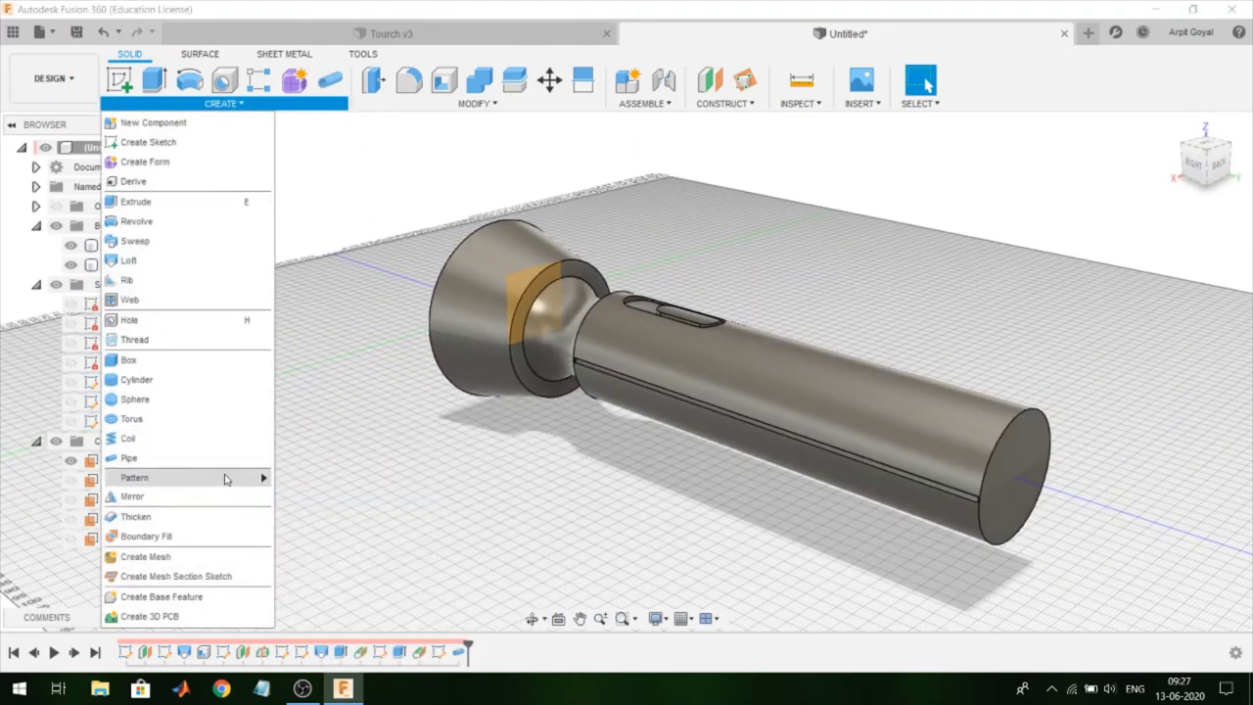
{"action": "left_click", "coordinate": [318, 498]}
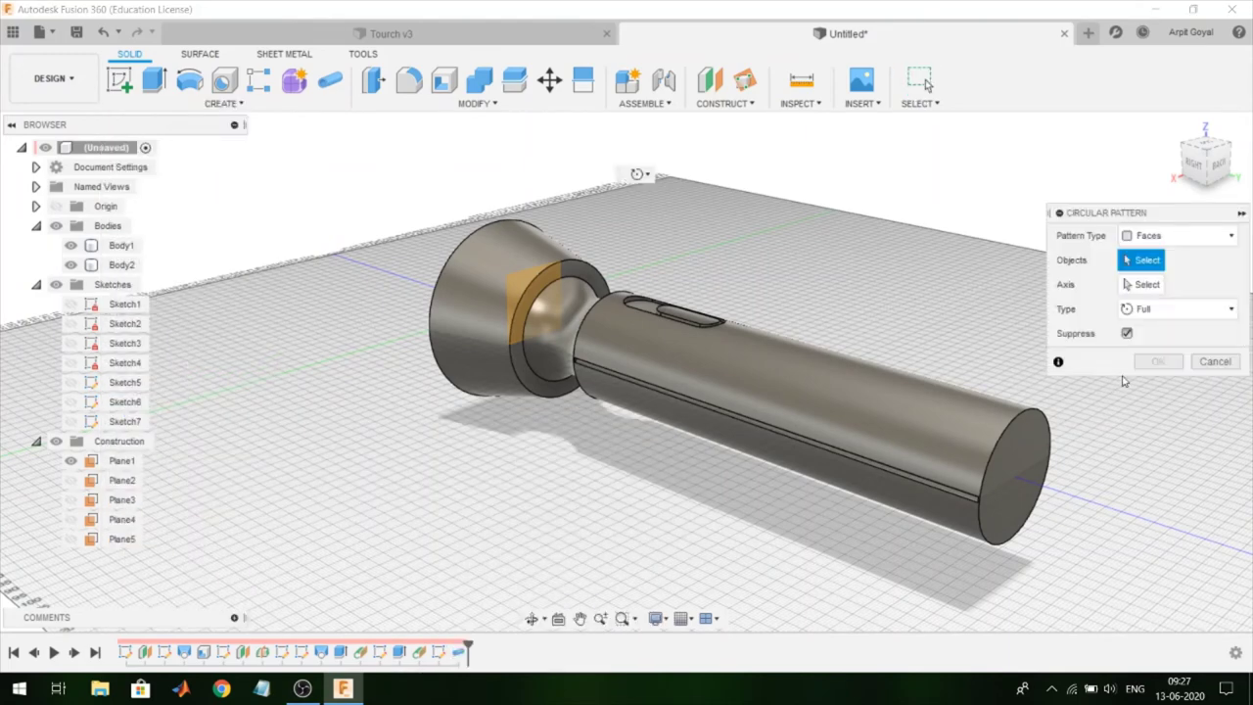
{"action": "scroll", "coordinate": [839, 470], "scroll_direction": "up", "scroll_amount": 2}
{"action": "scroll", "coordinate": [838, 470], "scroll_direction": "up", "scroll_amount": 3}
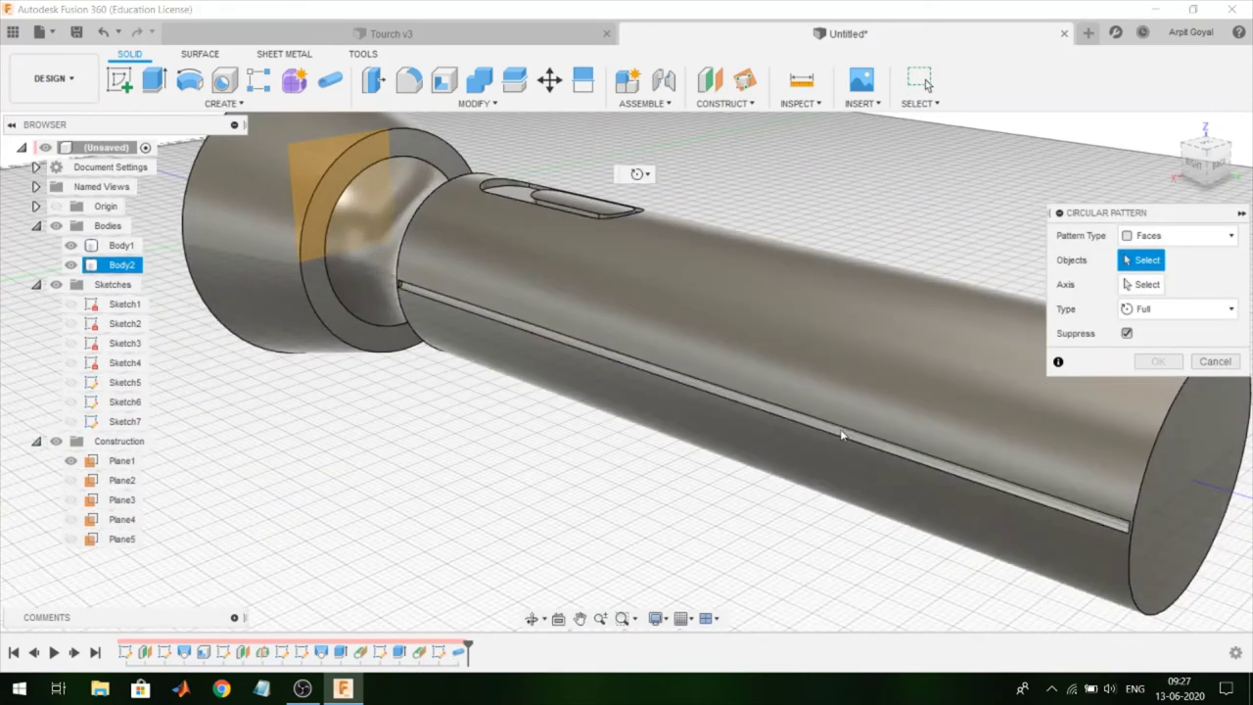
{"action": "left_click", "coordinate": [630, 374]}
{"action": "scroll", "coordinate": [524, 389], "scroll_direction": "down", "scroll_amount": 3}
{"action": "left_click", "coordinate": [1147, 284]}
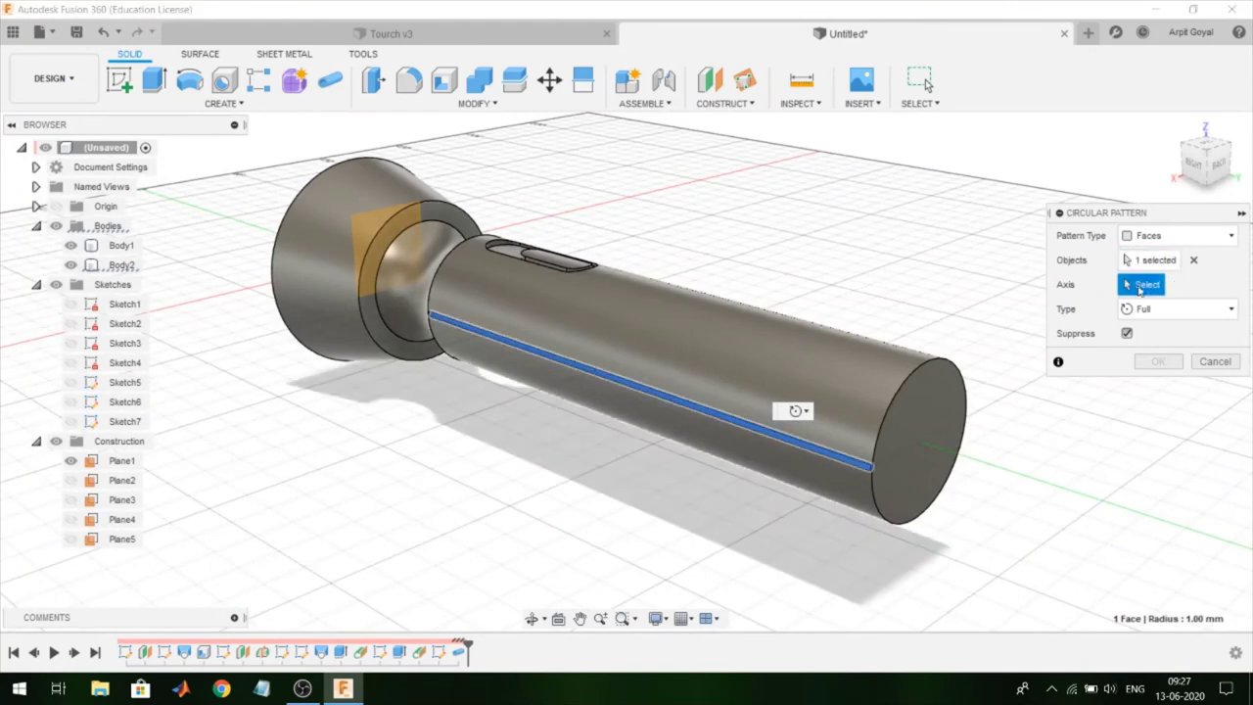
{"action": "left_click", "coordinate": [926, 364]}
{"action": "type", "text": "20"}
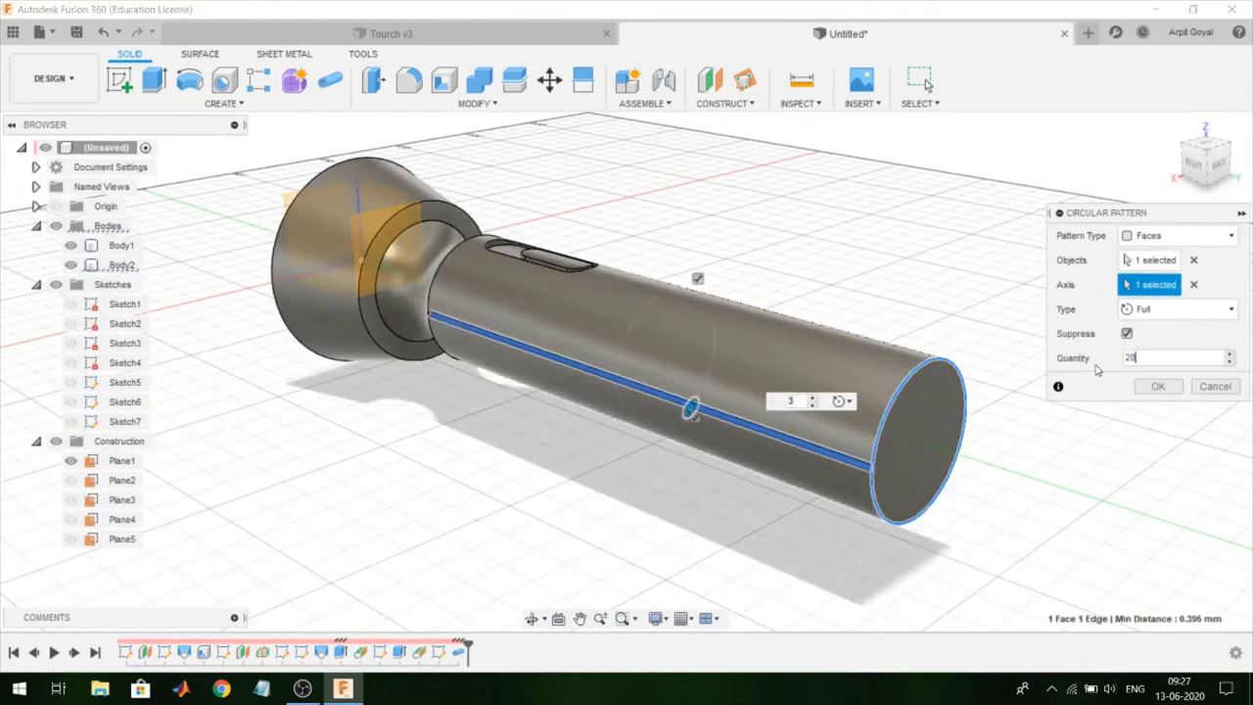
{"action": "left_click", "coordinate": [1155, 387]}
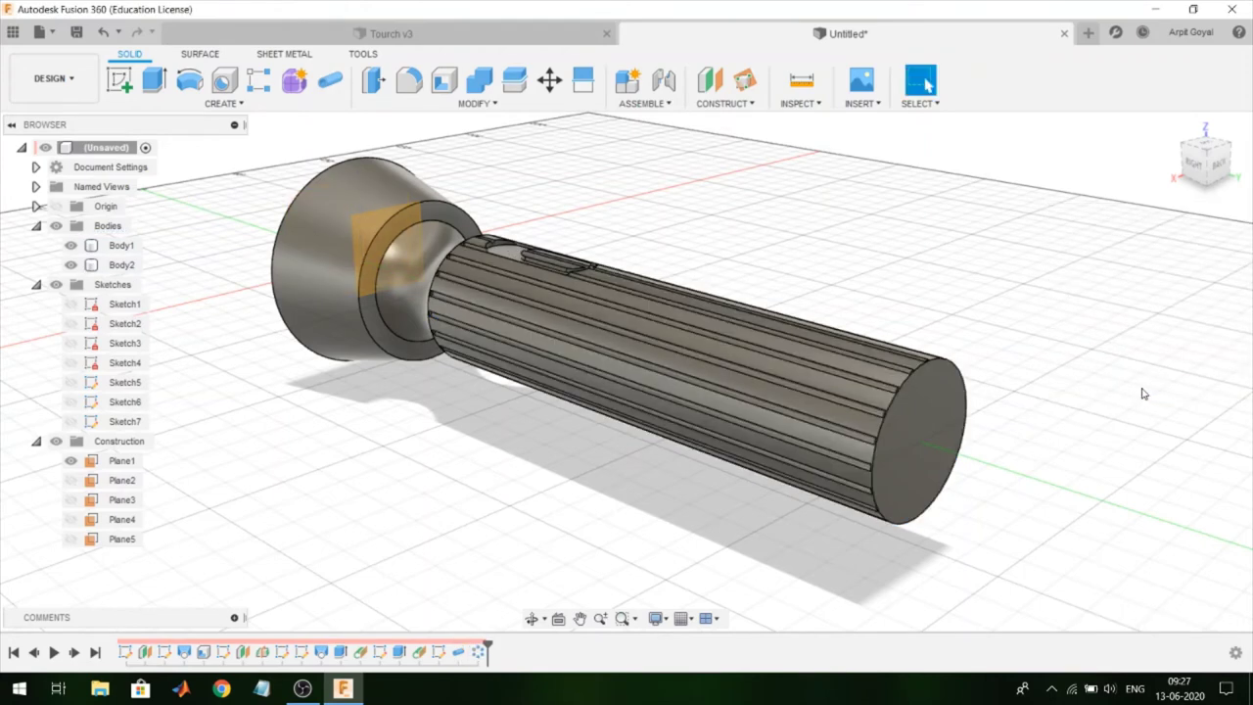
{"action": "middle_click_drag", "start_coordinate": [1138, 394], "coordinate": [1114, 433], "text": "shift"}
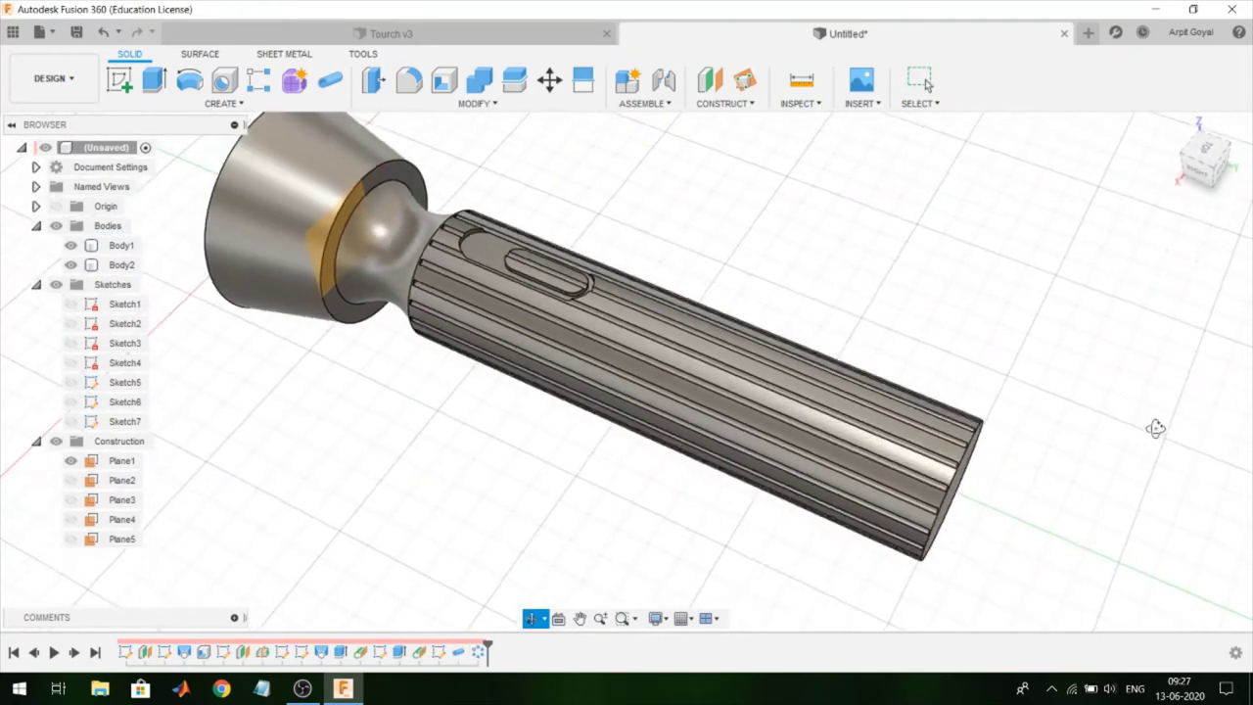
{"action": "scroll", "coordinate": [588, 298], "scroll_direction": "up", "scroll_amount": 5}
Step: Delete the rail face inside the switch slot
{"action": "scroll", "coordinate": [587, 299], "scroll_direction": "up", "scroll_amount": 5}
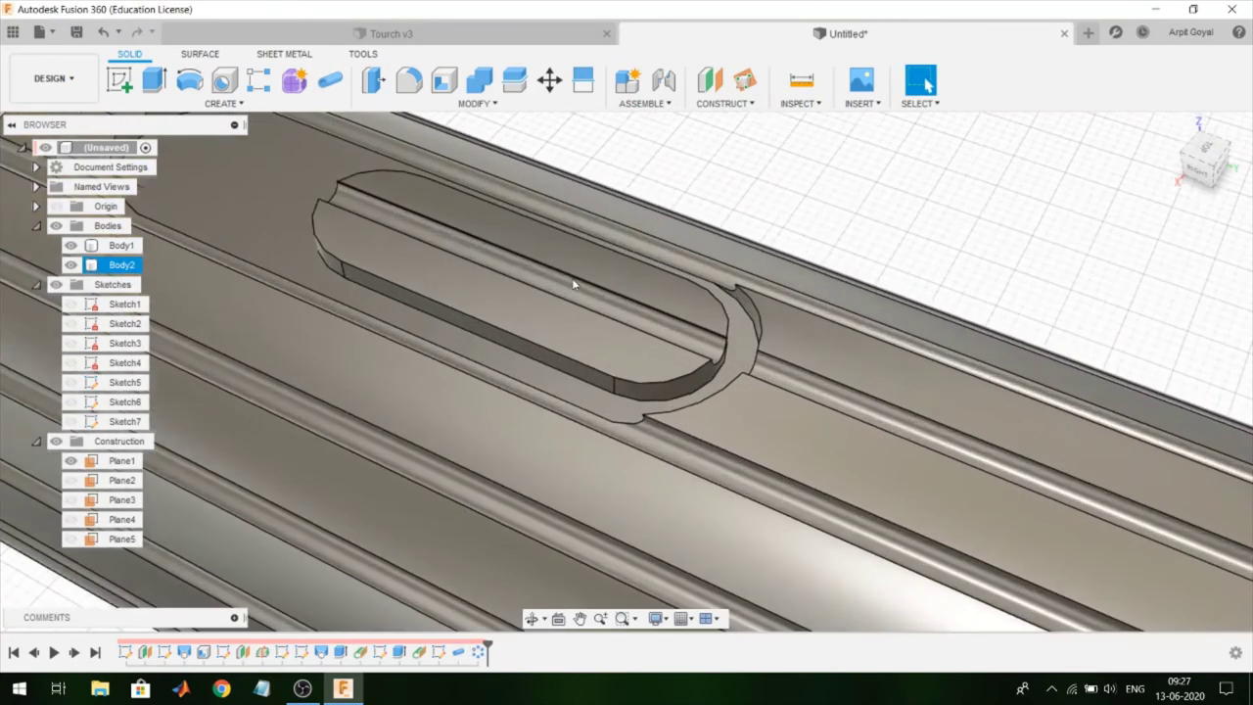
{"action": "left_click", "coordinate": [588, 298]}
{"action": "key", "text": "Delete"}
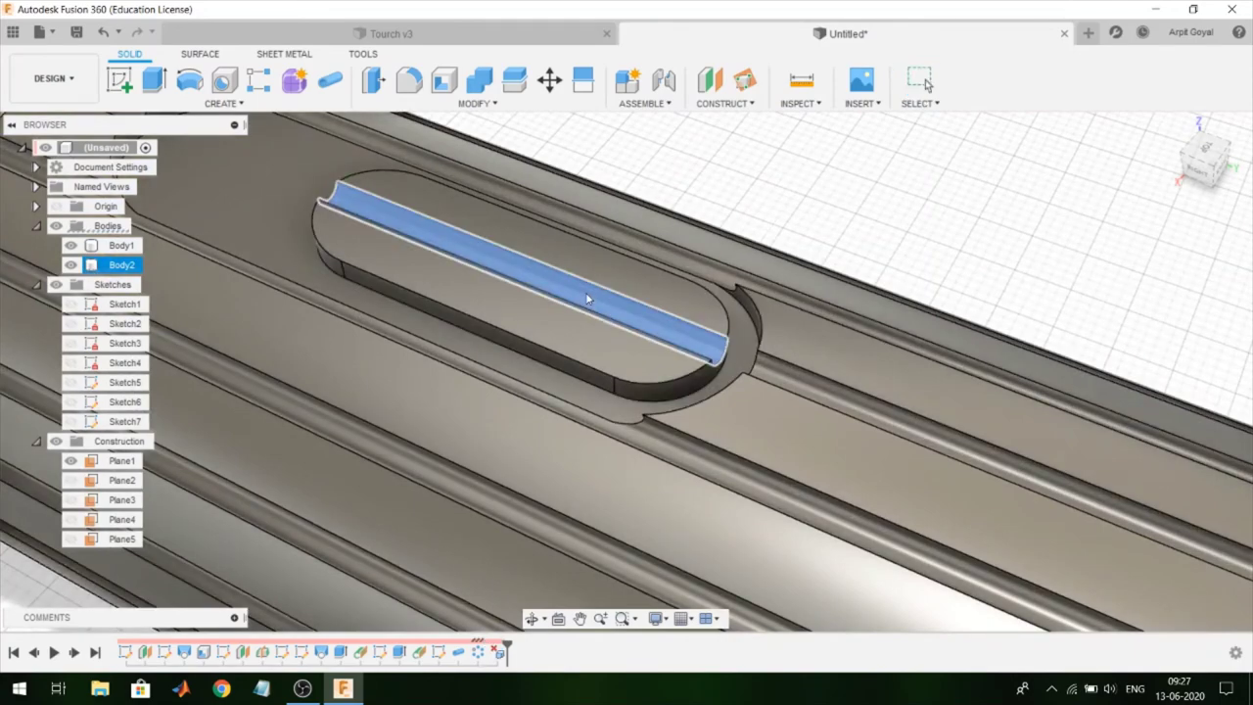
Step: Select the head's inner circular face and view the torch from the Front
{"action": "scroll", "coordinate": [587, 298], "scroll_direction": "down", "scroll_amount": 3}
{"action": "scroll", "coordinate": [587, 299], "scroll_direction": "down", "scroll_amount": 2}
{"action": "scroll", "coordinate": [588, 299], "scroll_direction": "down", "scroll_amount": 3}
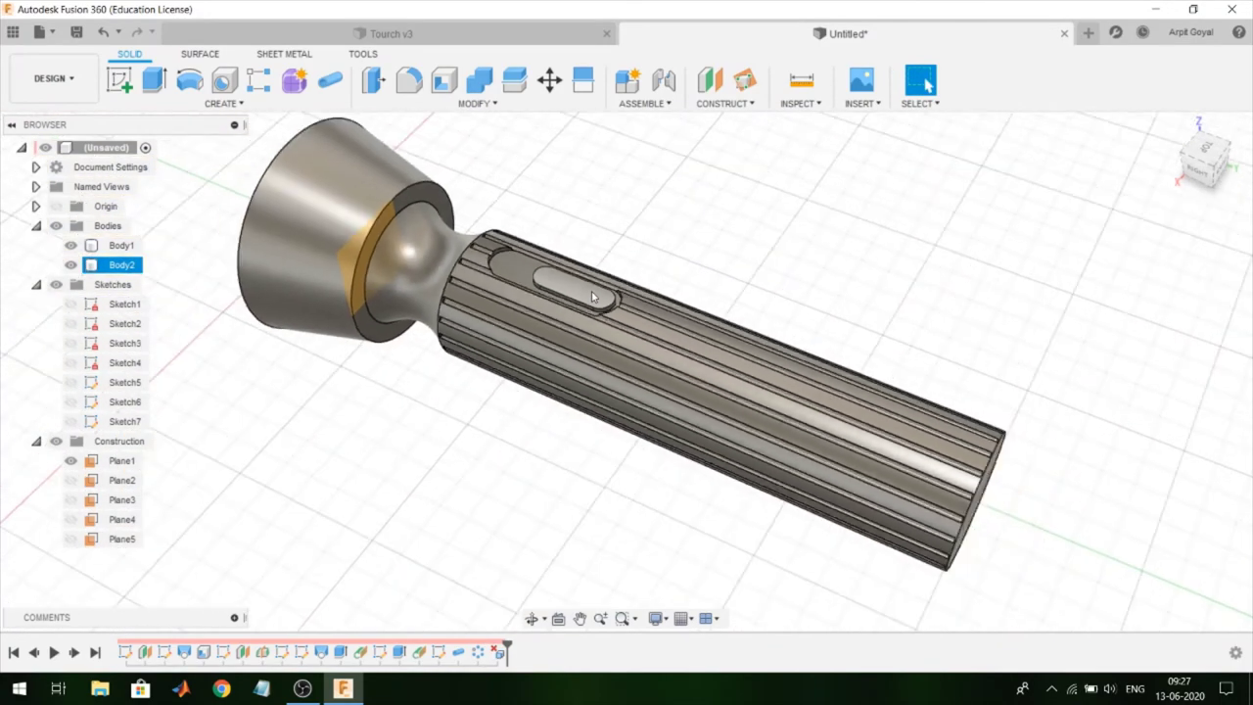
{"action": "scroll", "coordinate": [588, 299], "scroll_direction": "down", "scroll_amount": 2}
{"action": "mouse_move", "coordinate": [610, 453]}
{"action": "middle_mouse_down", "text": "shift"}
{"action": "mouse_move", "coordinate": [593, 397]}
{"action": "mouse_move", "coordinate": [643, 412]}
{"action": "mouse_move", "coordinate": [778, 395]}
{"action": "mouse_move", "coordinate": [627, 421]}
{"action": "middle_mouse_up", "text": "shift"}
{"action": "left_click", "coordinate": [599, 380]}
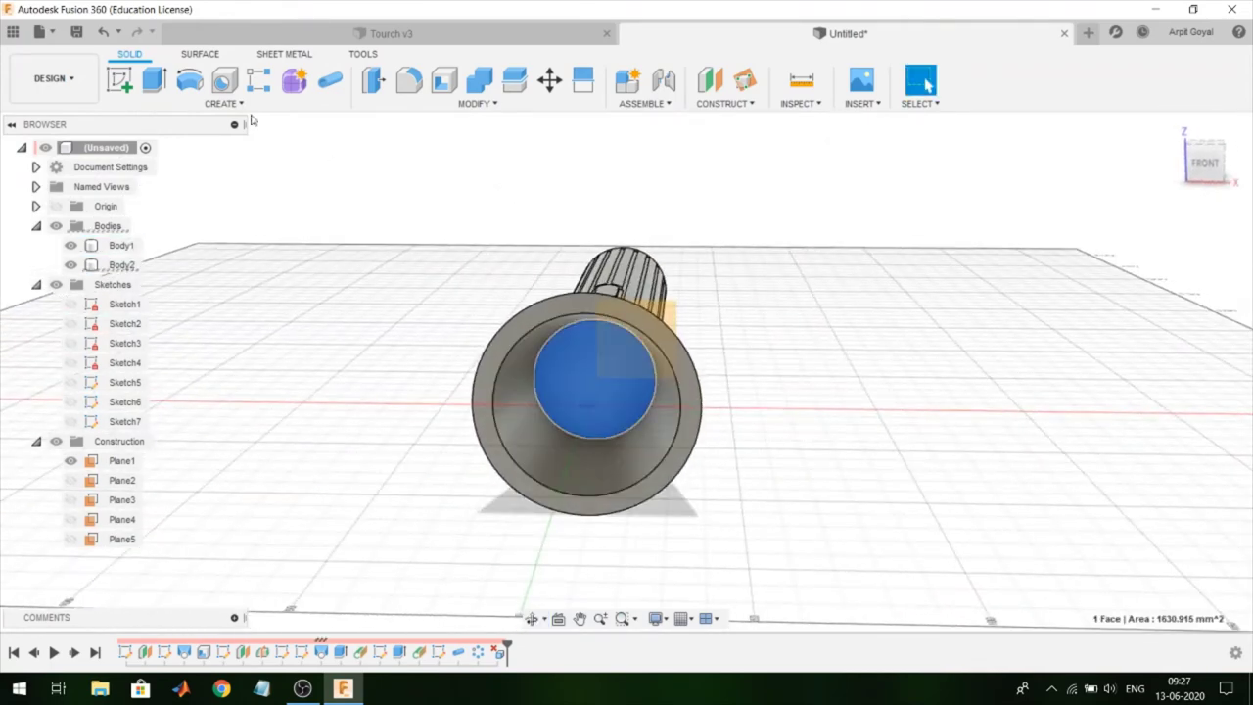
{"action": "left_click", "coordinate": [1205, 163]}
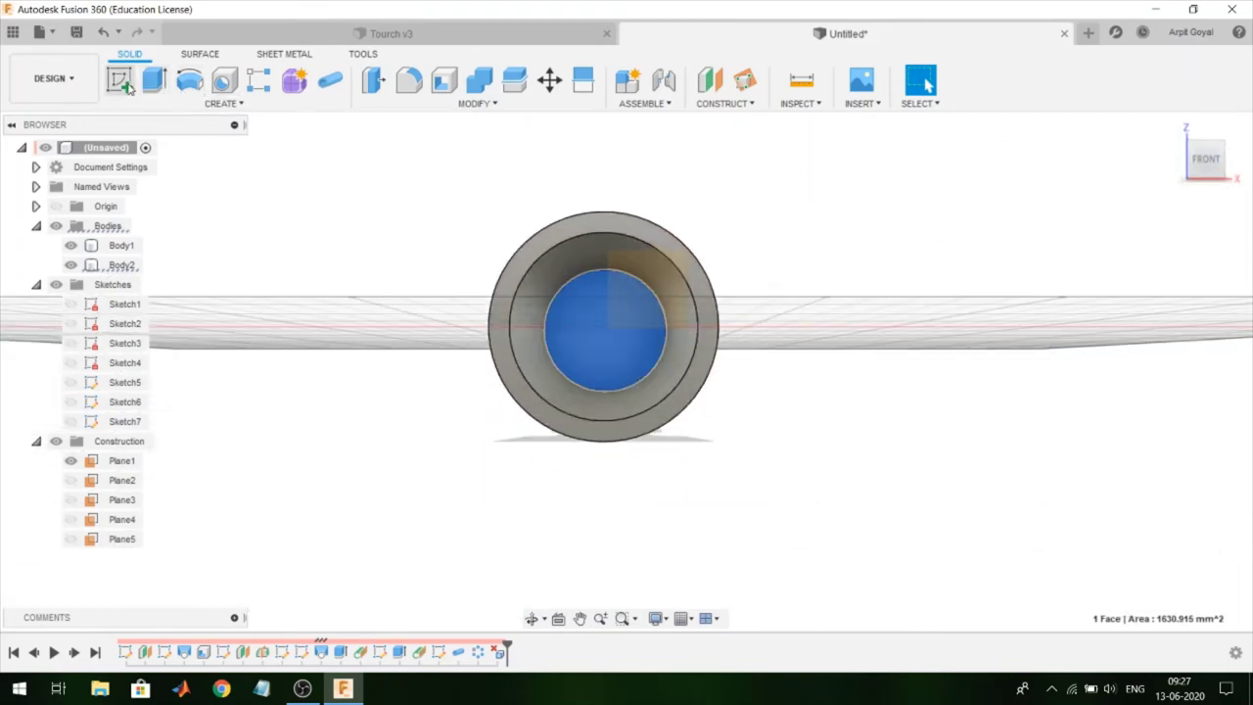
Step: Sketch a 6 mm circle centred on the origin of the head's inner face
{"action": "left_click", "coordinate": [121, 82]}
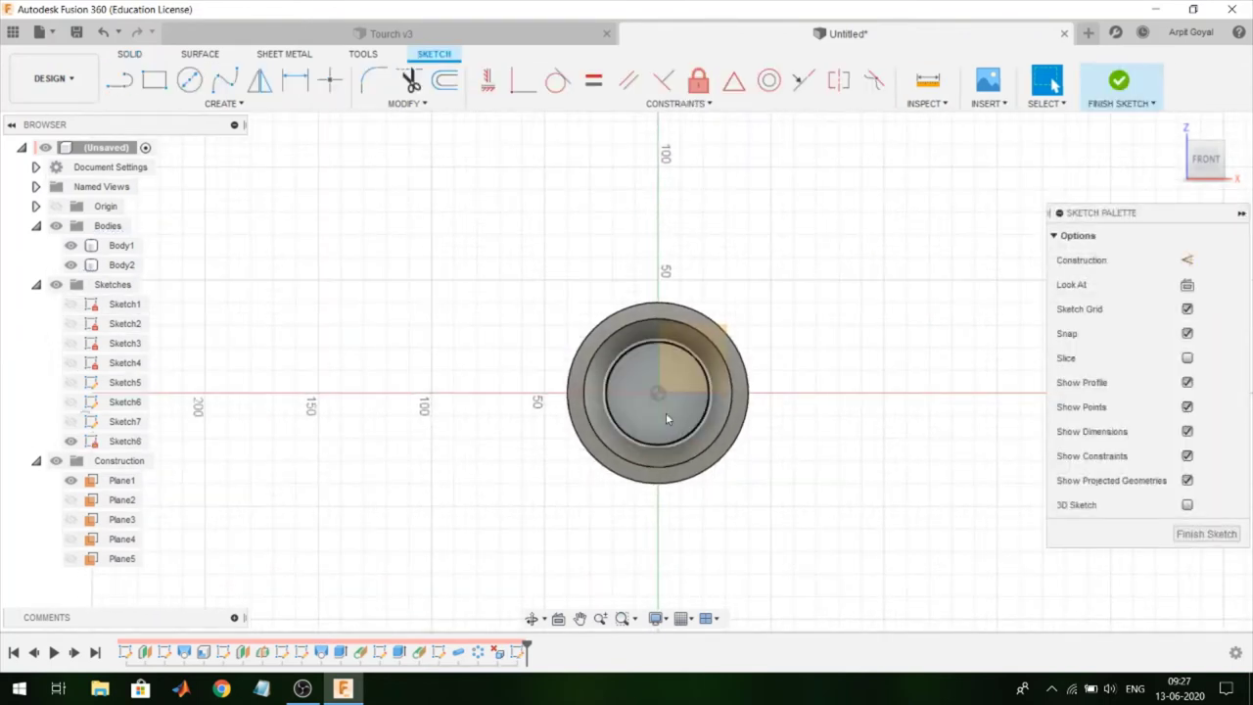
{"action": "key", "text": "c"}
{"action": "scroll", "coordinate": [666, 413], "scroll_direction": "up", "scroll_amount": 3}
{"action": "left_click", "coordinate": [645, 388]}
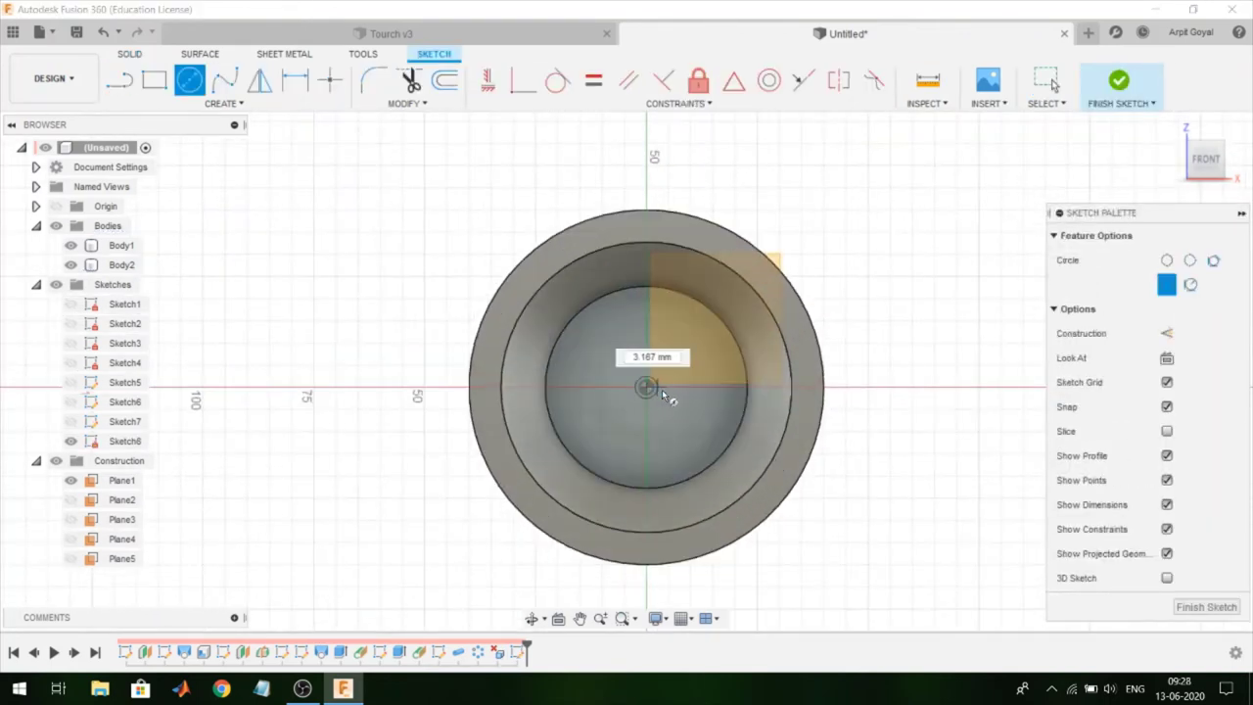
{"action": "type", "text": "6"}
{"action": "key", "text": "Tab"}
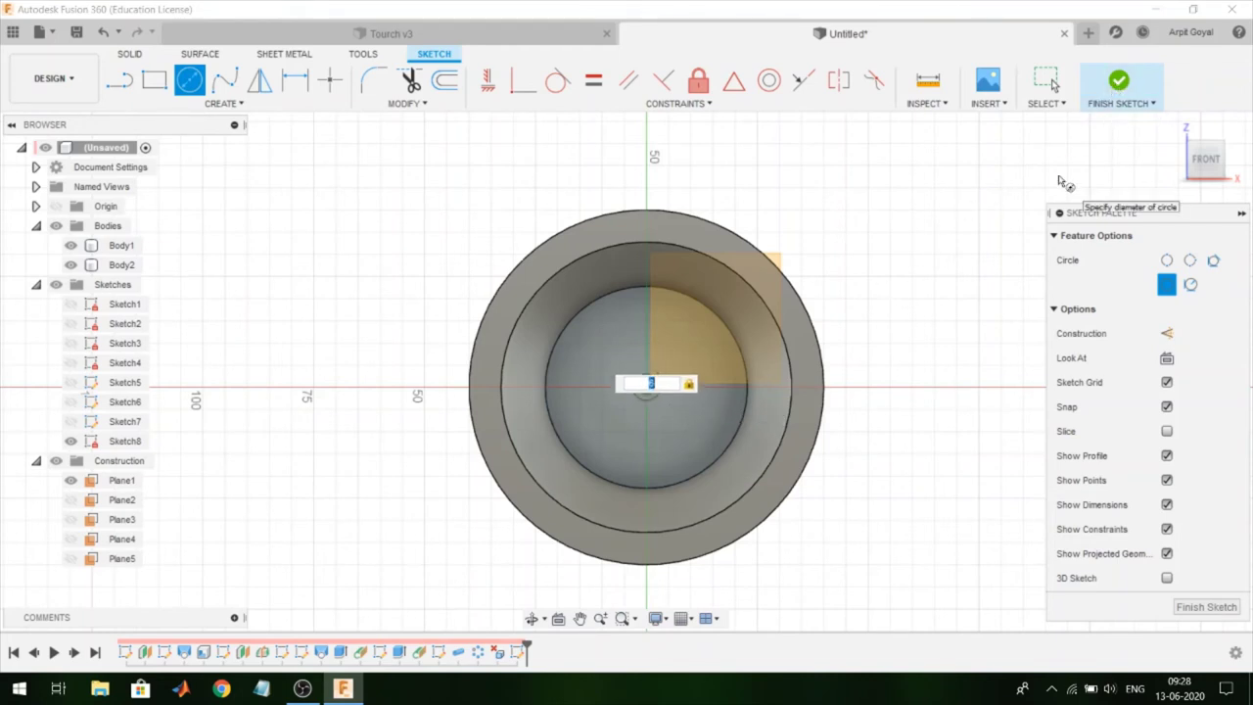
{"action": "key", "text": "Return"}
{"action": "left_click", "coordinate": [1119, 80]}
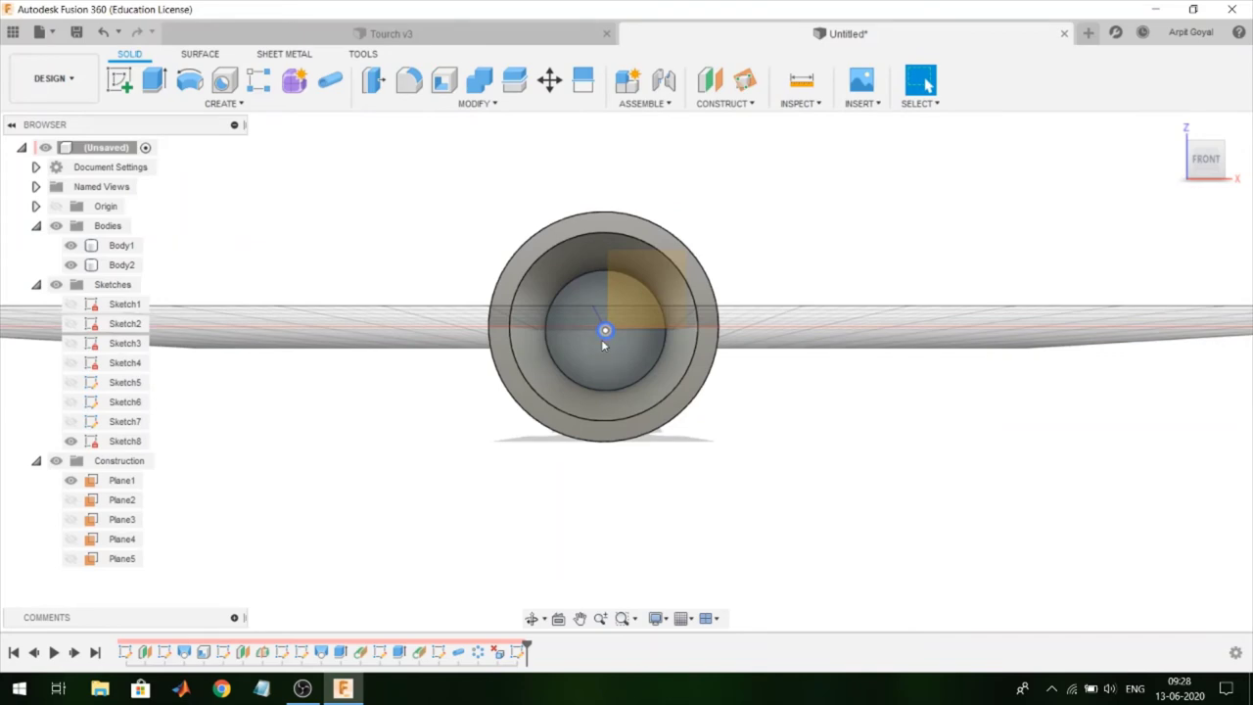
Step: Extrude the circle 15 mm with Join to form the pin
{"action": "key", "text": "e"}
{"action": "scroll", "coordinate": [609, 335], "scroll_direction": "up", "scroll_amount": 5}
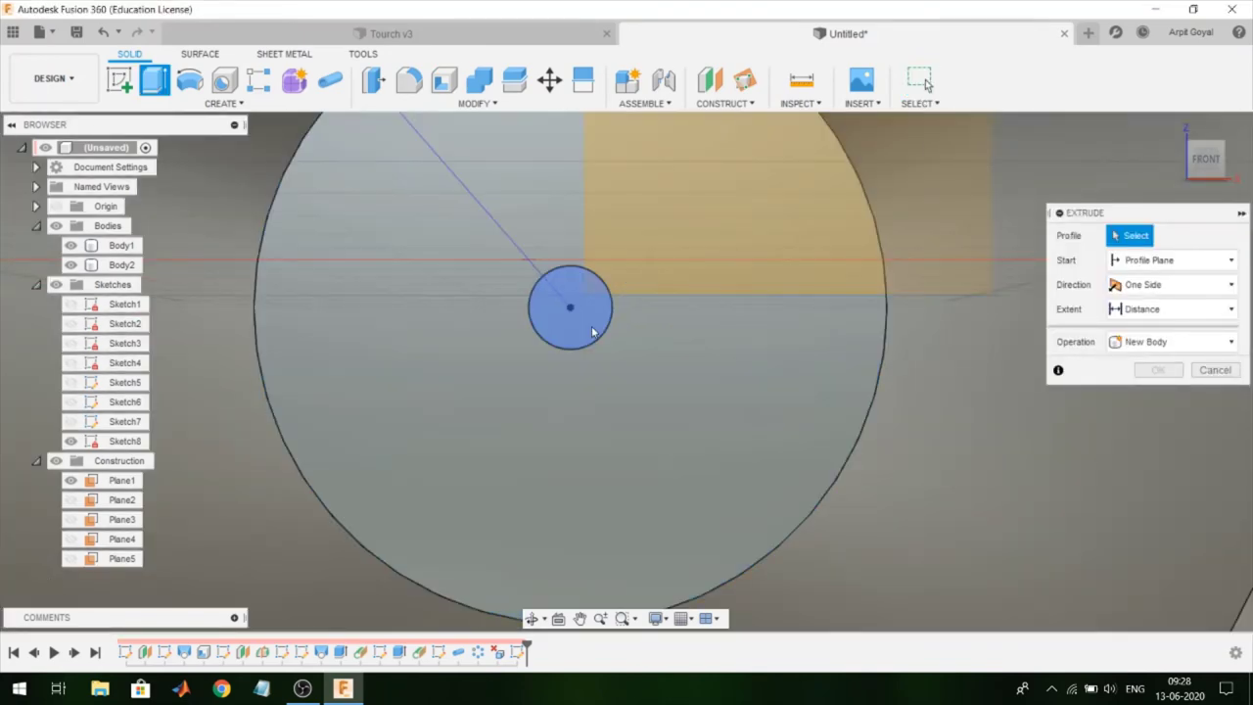
{"action": "left_click", "coordinate": [593, 333]}
{"action": "scroll", "coordinate": [593, 333], "scroll_direction": "down", "scroll_amount": 5}
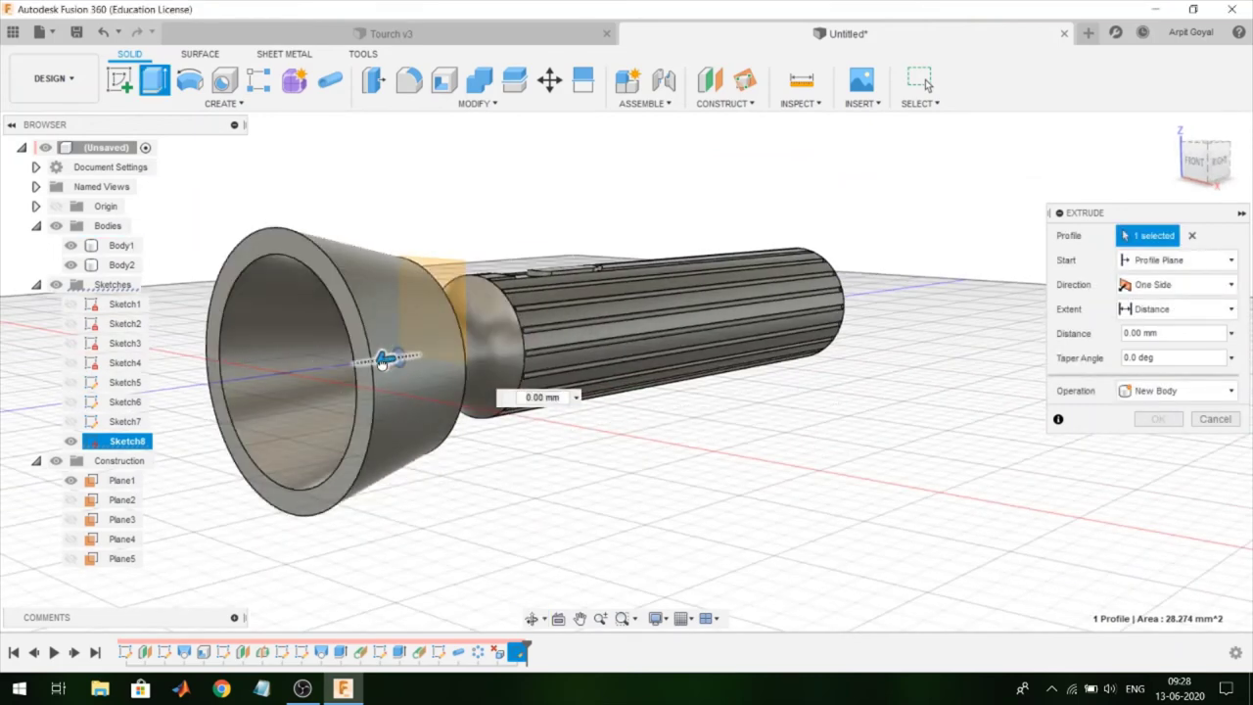
{"action": "left_click_drag", "start_coordinate": [383, 361], "coordinate": [359, 365]}
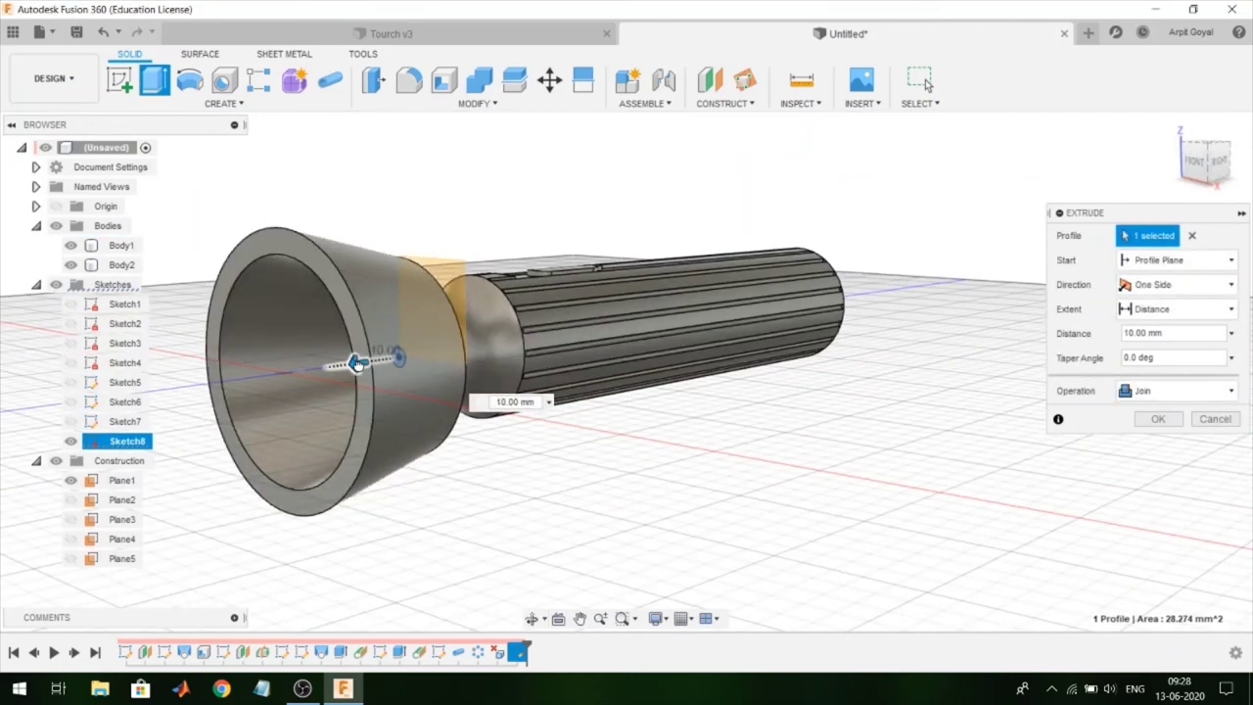
{"action": "middle_click_drag", "start_coordinate": [593, 391], "coordinate": [468, 463], "text": "shift"}
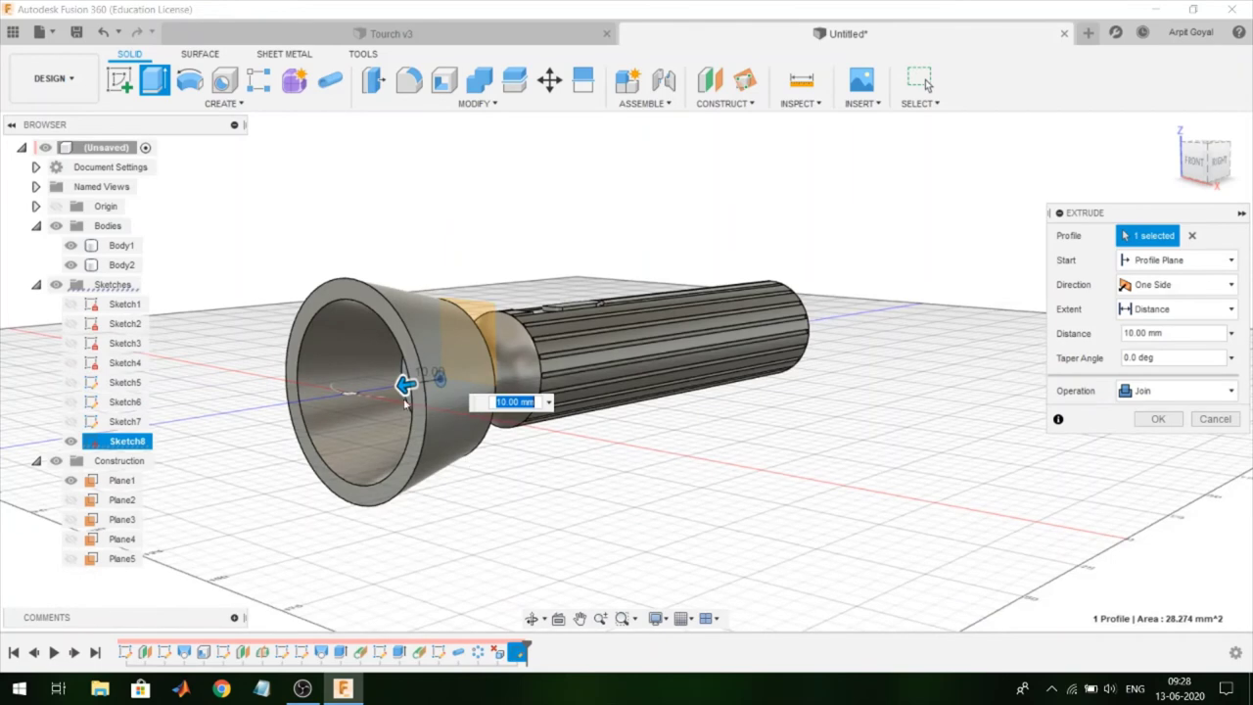
{"action": "scroll", "coordinate": [406, 401], "scroll_direction": "up", "scroll_amount": 2}
{"action": "left_click_drag", "start_coordinate": [419, 370], "coordinate": [403, 374]}
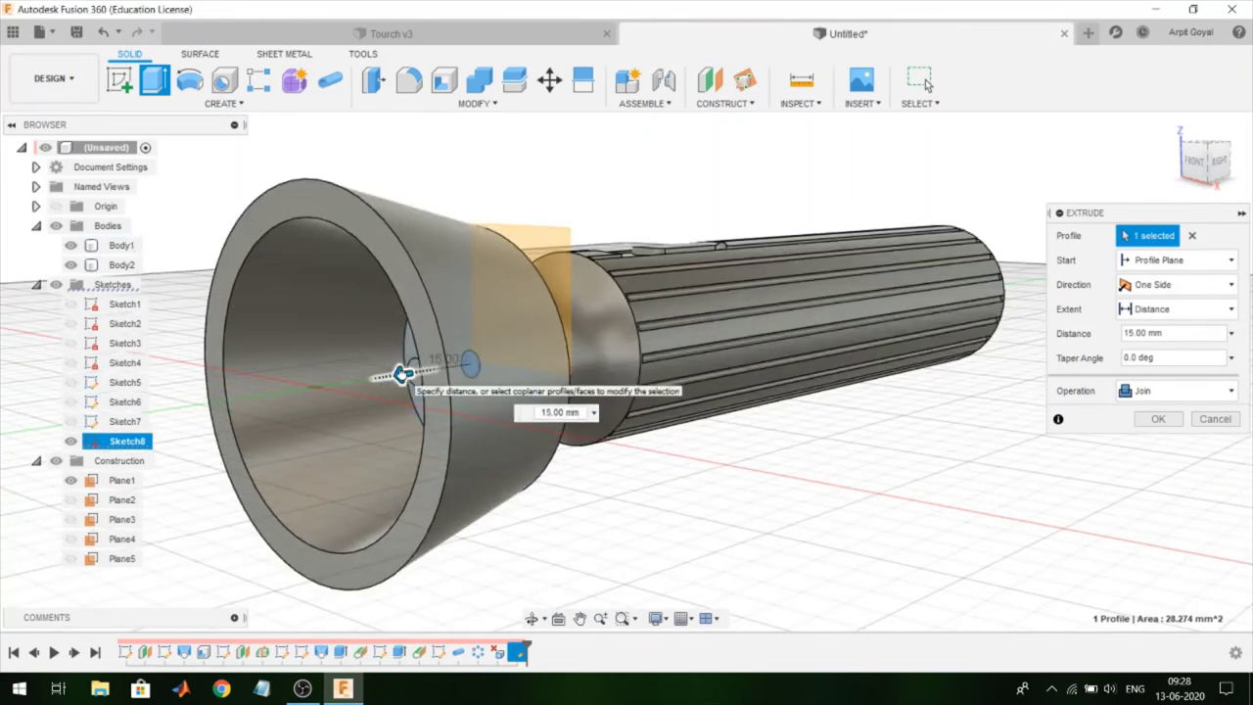
{"action": "left_click", "coordinate": [1140, 425]}
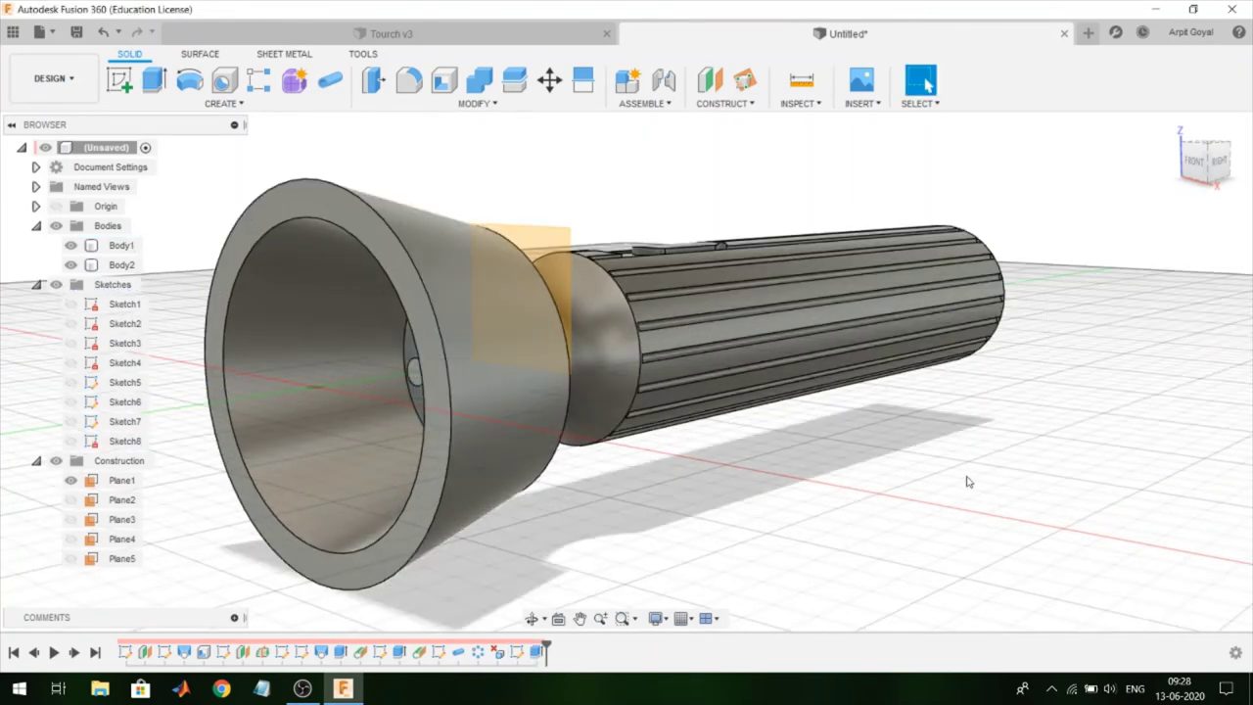
{"action": "scroll", "coordinate": [972, 485], "scroll_direction": "down", "scroll_amount": 3}
{"action": "mouse_move", "coordinate": [979, 493]}
{"action": "middle_mouse_down", "text": "shift"}
{"action": "mouse_move", "coordinate": [998, 490]}
{"action": "mouse_move", "coordinate": [990, 497]}
{"action": "middle_mouse_up", "text": "shift"}
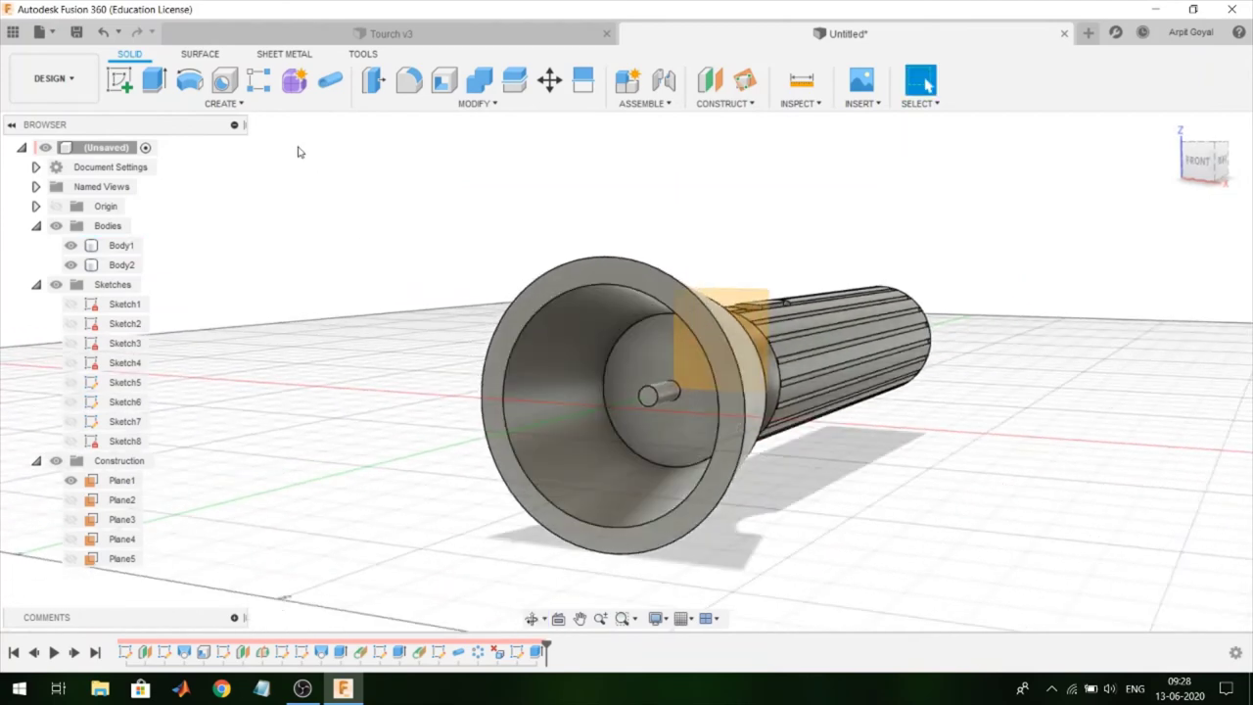
Step: Join a 20 mm sphere centred on the pin's tip to form the bulb
{"action": "left_click", "coordinate": [238, 105]}
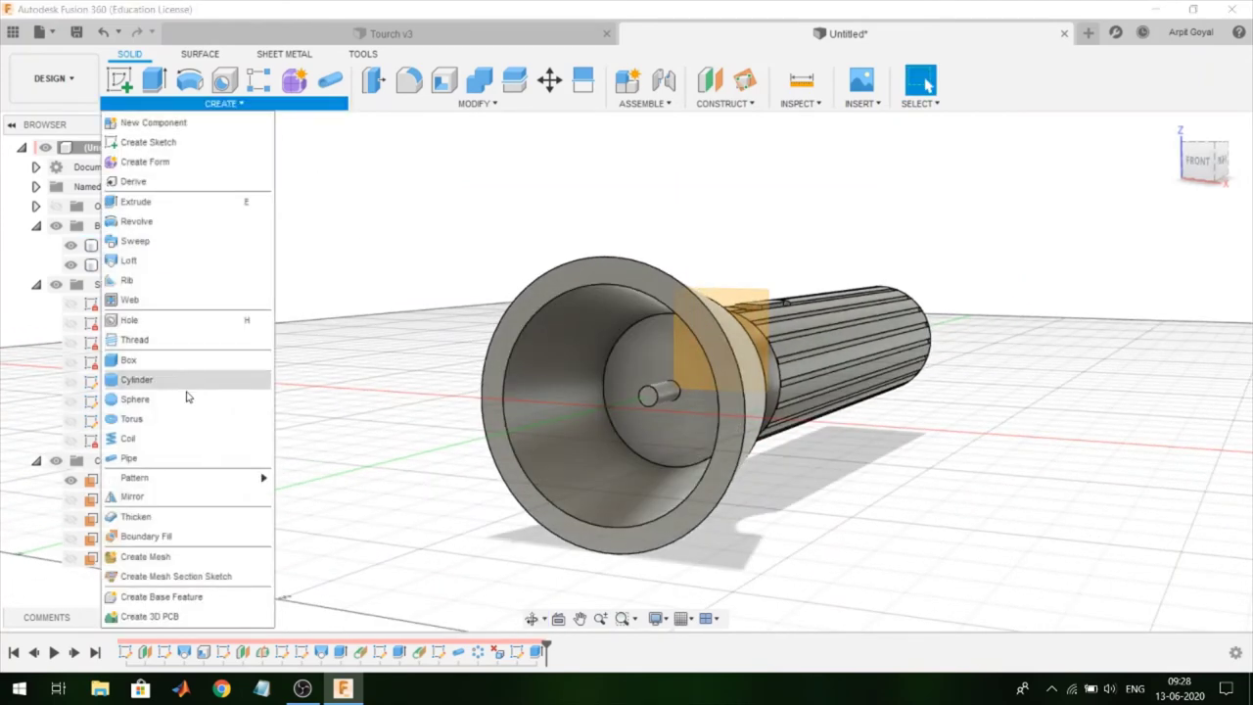
{"action": "left_click", "coordinate": [305, 380]}
{"action": "left_click", "coordinate": [644, 411]}
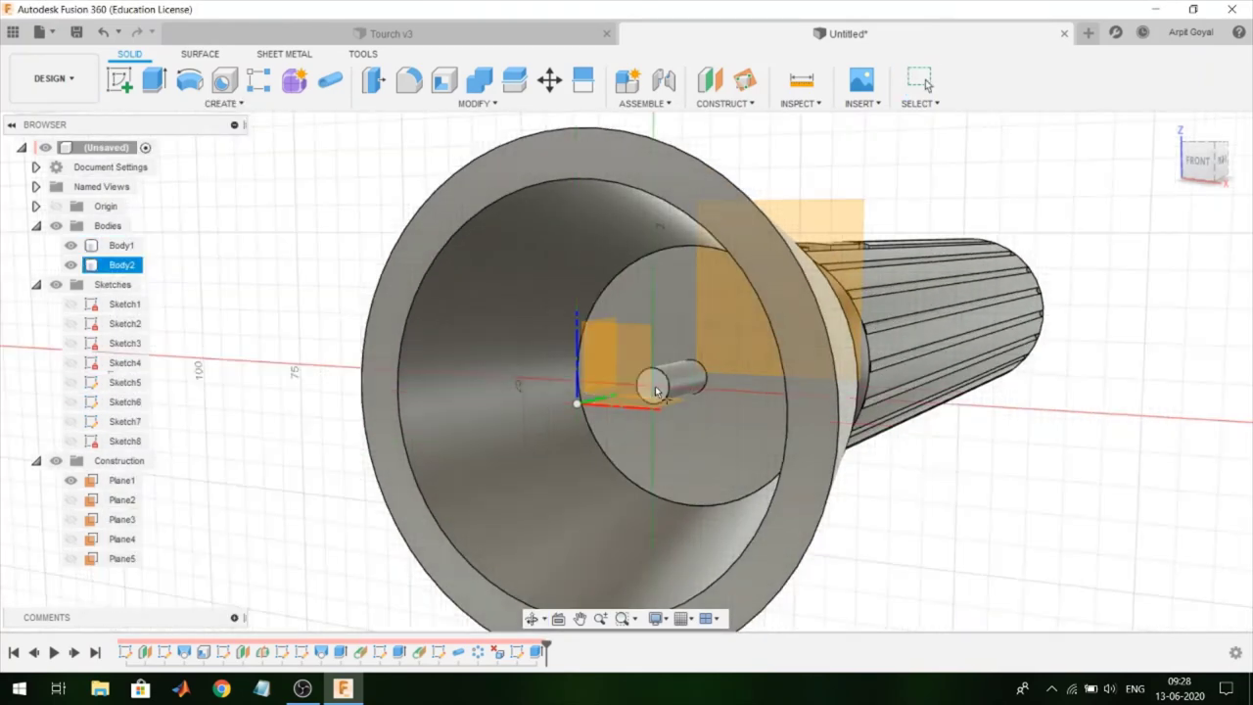
{"action": "scroll", "coordinate": [649, 391], "scroll_direction": "down", "scroll_amount": 2}
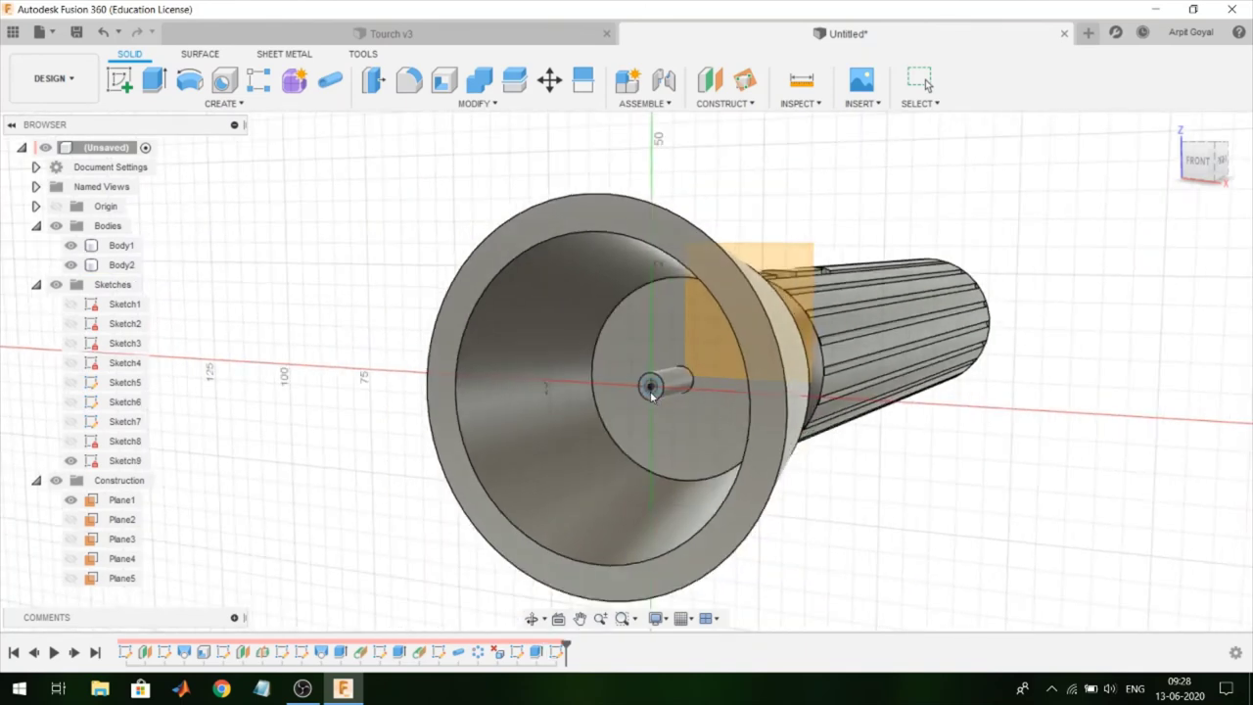
{"action": "left_click", "coordinate": [650, 390]}
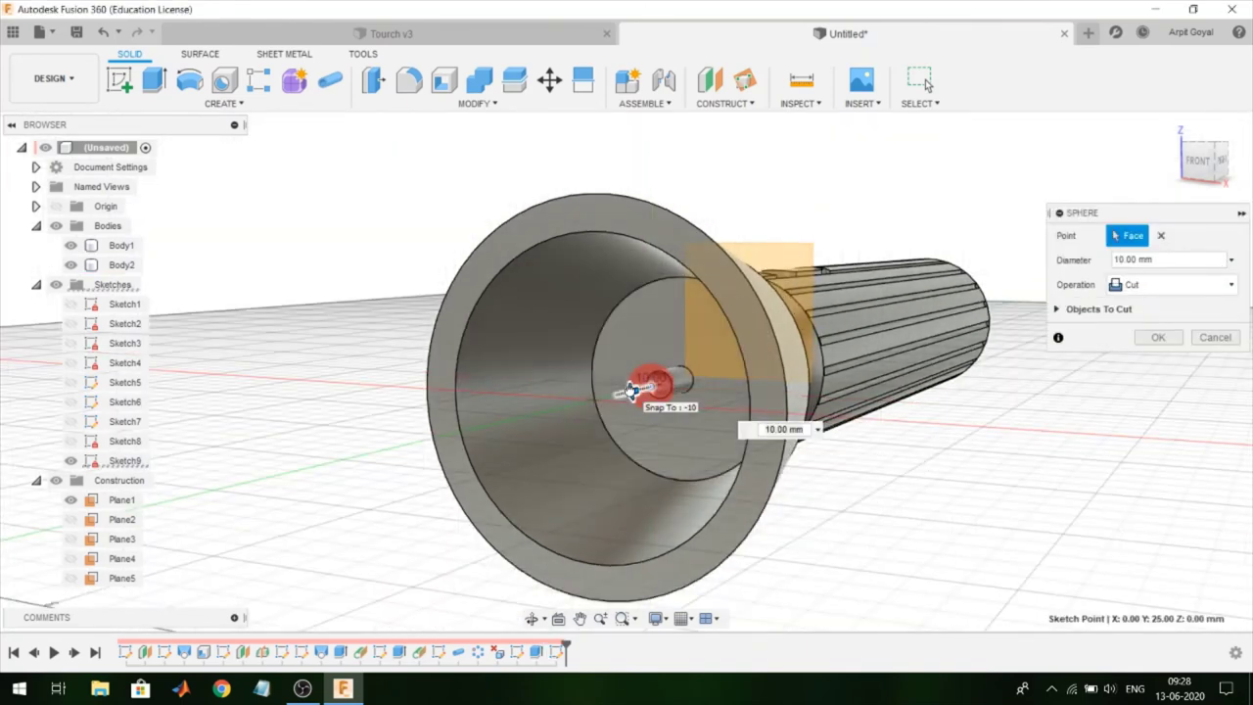
{"action": "left_click_drag", "start_coordinate": [630, 391], "coordinate": [618, 394]}
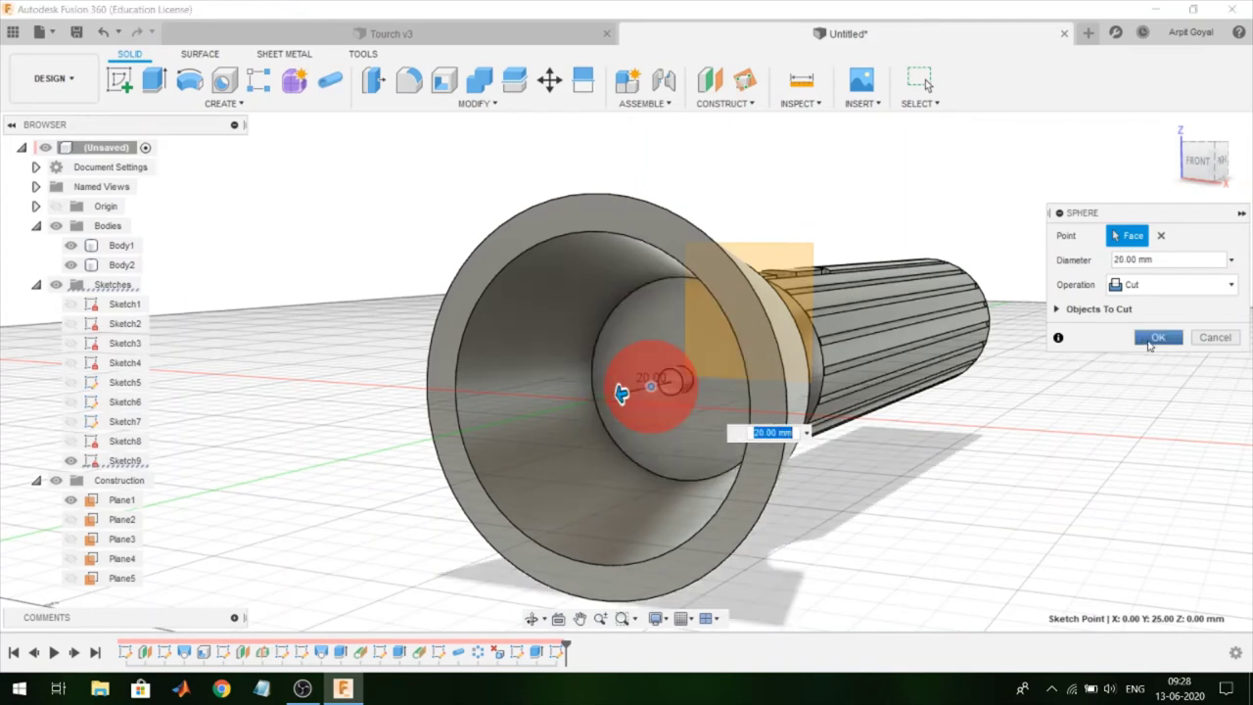
{"action": "left_click", "coordinate": [1156, 284]}
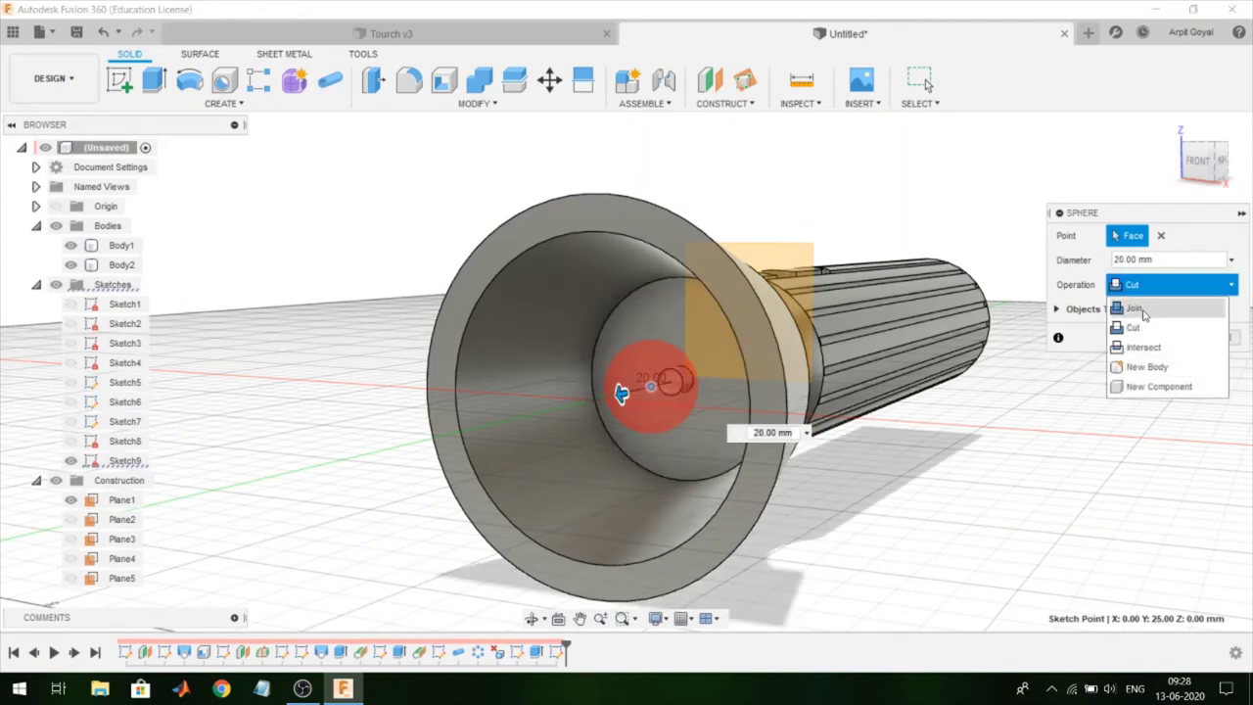
{"action": "left_click", "coordinate": [1148, 312]}
{"action": "left_click", "coordinate": [1150, 315]}
{"action": "scroll", "coordinate": [985, 496], "scroll_direction": "down", "scroll_amount": 3}
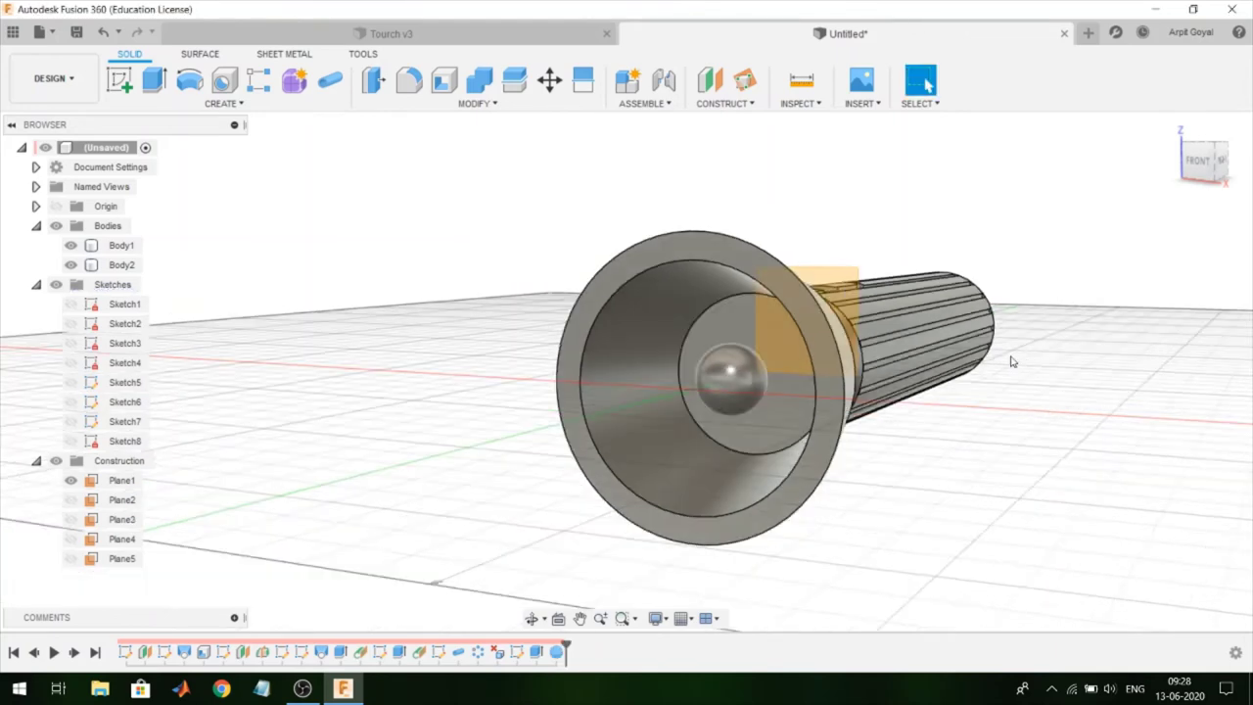
{"action": "mouse_move", "coordinate": [985, 496]}
{"action": "middle_mouse_down", "text": "shift"}
{"action": "mouse_move", "coordinate": [940, 480]}
{"action": "mouse_move", "coordinate": [945, 494]}
{"action": "middle_mouse_up", "text": "shift"}
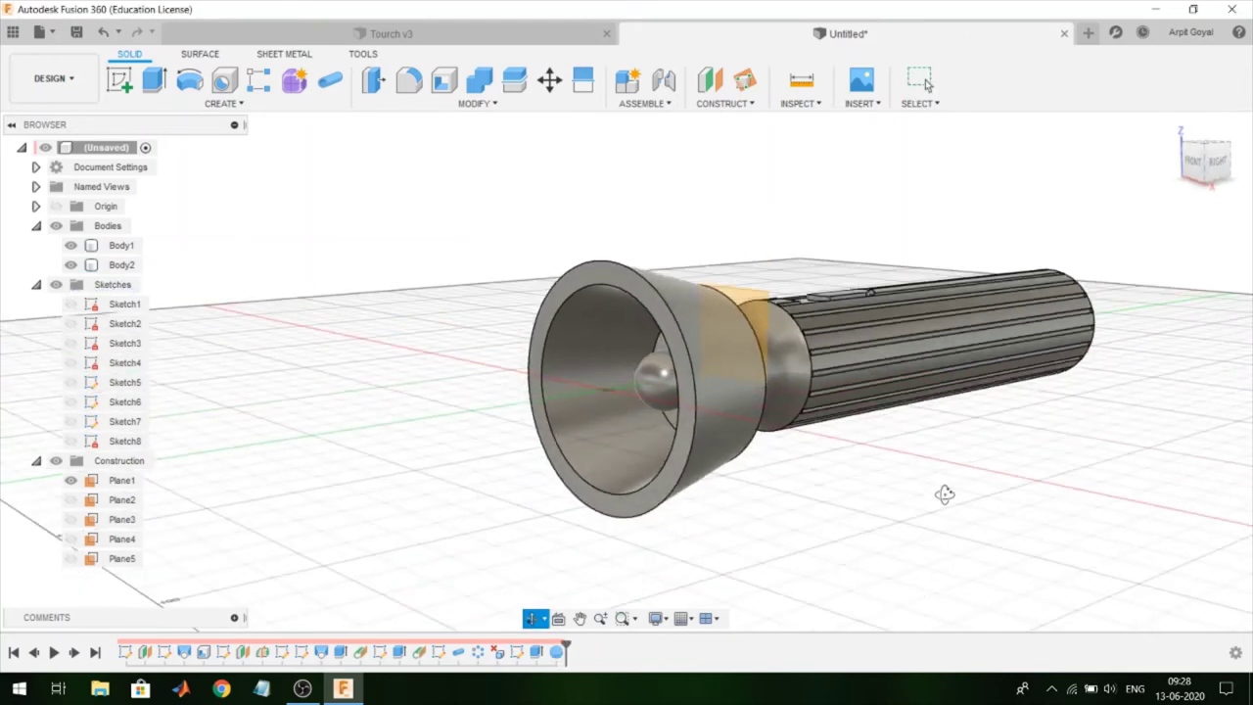
Step: Patch the torch head's front circular opening with a lens surface
{"action": "left_click", "coordinate": [197, 57]}
{"action": "left_click", "coordinate": [544, 392]}
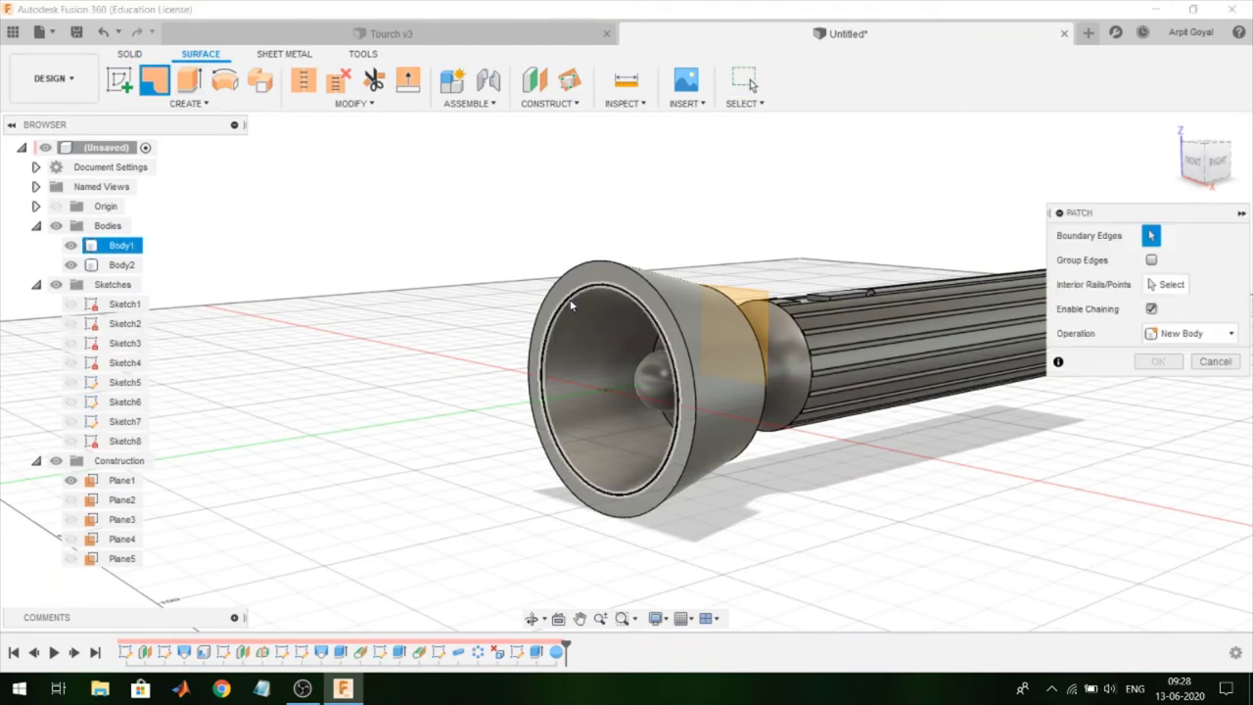
{"action": "left_click", "coordinate": [1146, 436]}
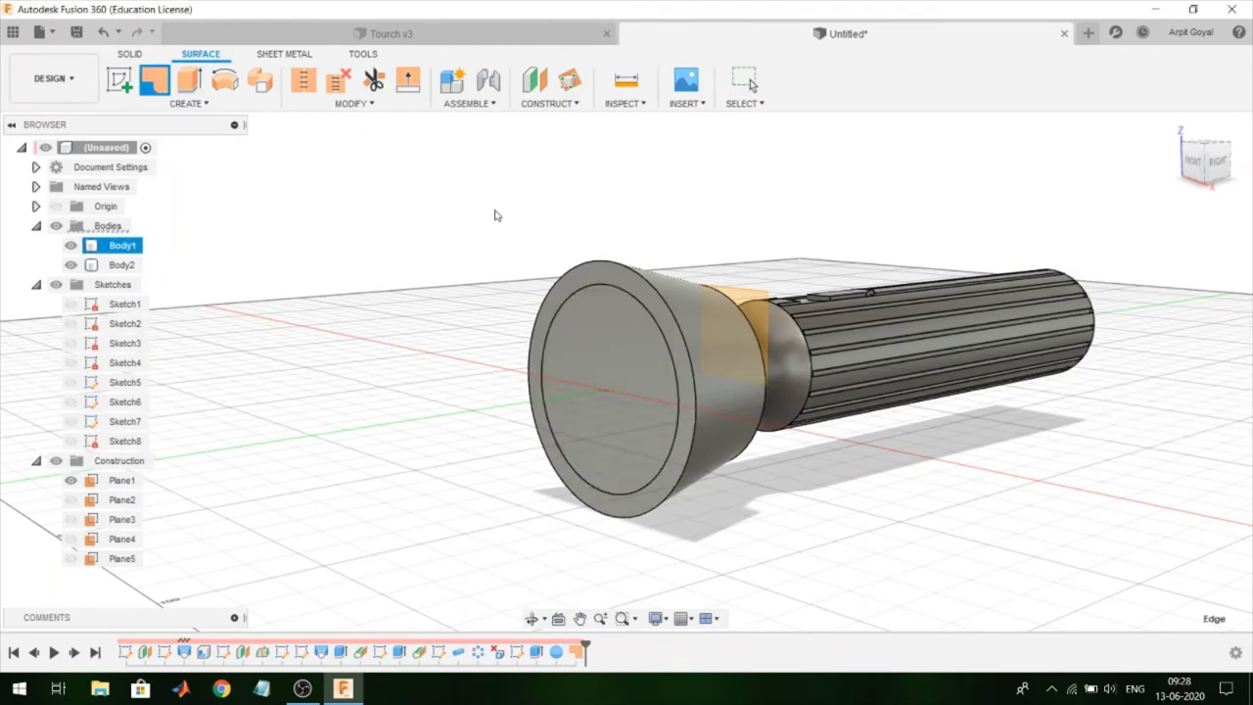
Step: Thicken the lens surface 2 mm into new Body4 and hide it
{"action": "left_click", "coordinate": [188, 103]}
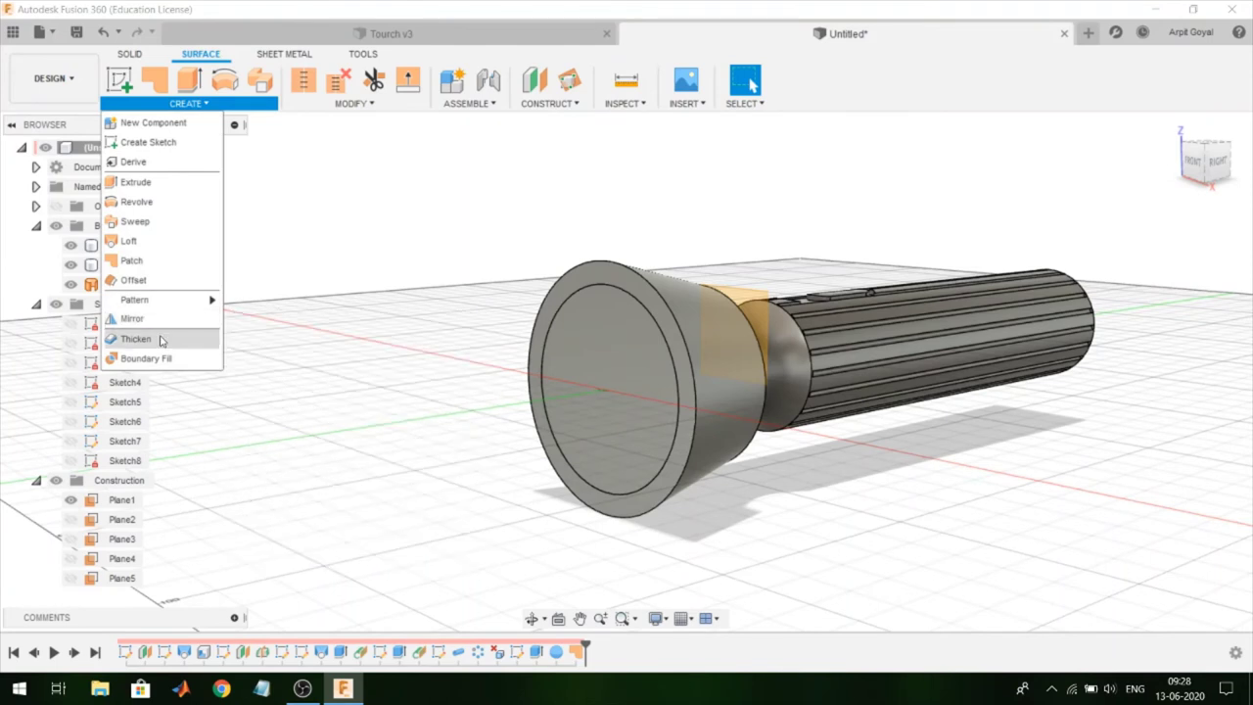
{"action": "left_click", "coordinate": [137, 339]}
{"action": "left_click", "coordinate": [615, 396]}
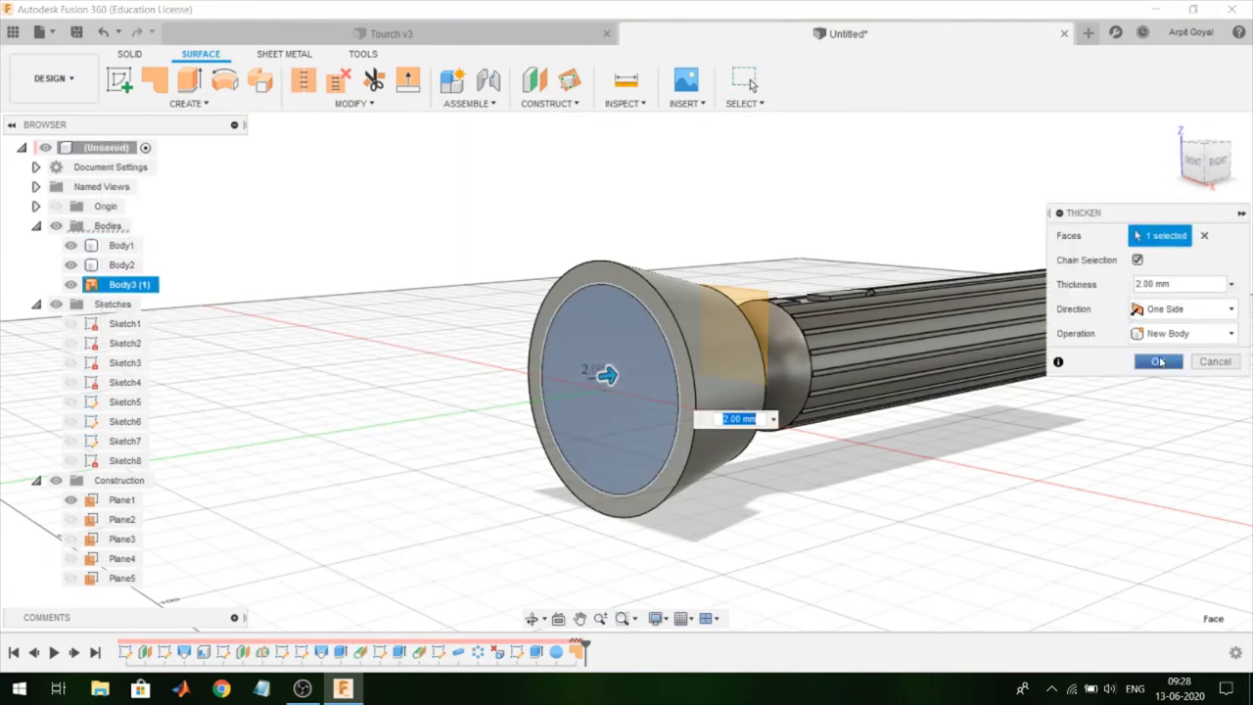
{"action": "left_click", "coordinate": [1158, 361]}
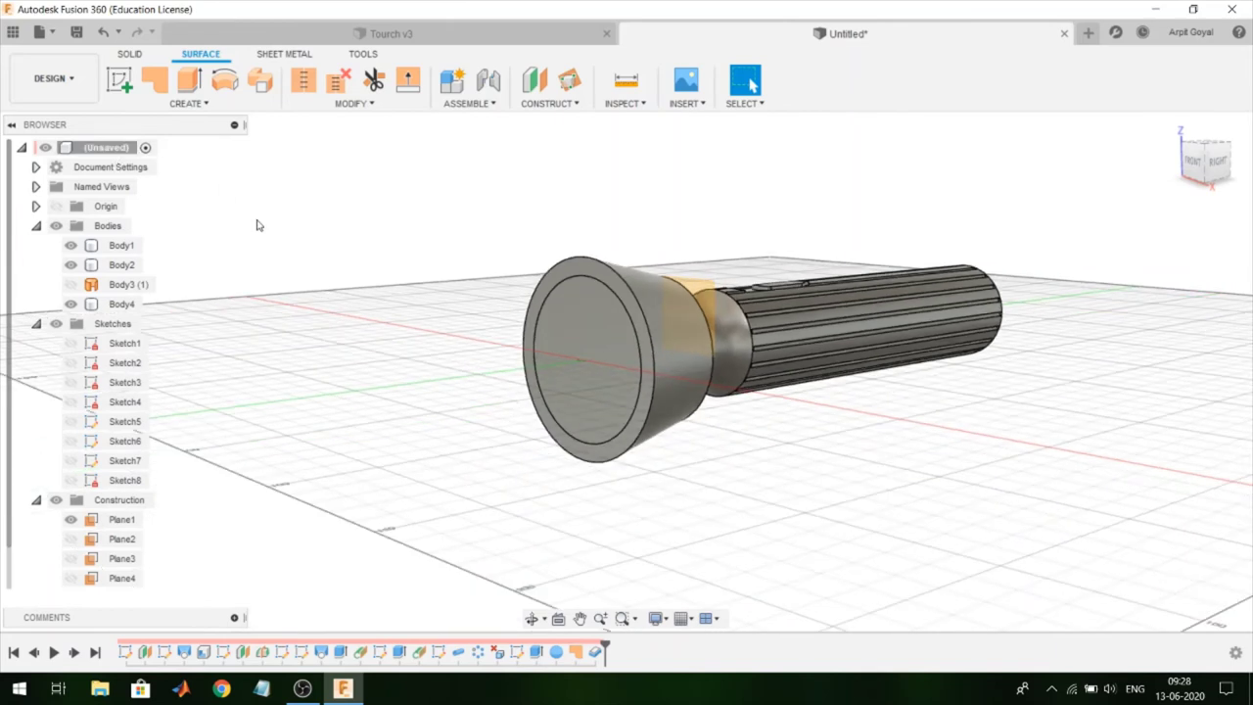
{"action": "left_click", "coordinate": [70, 303]}
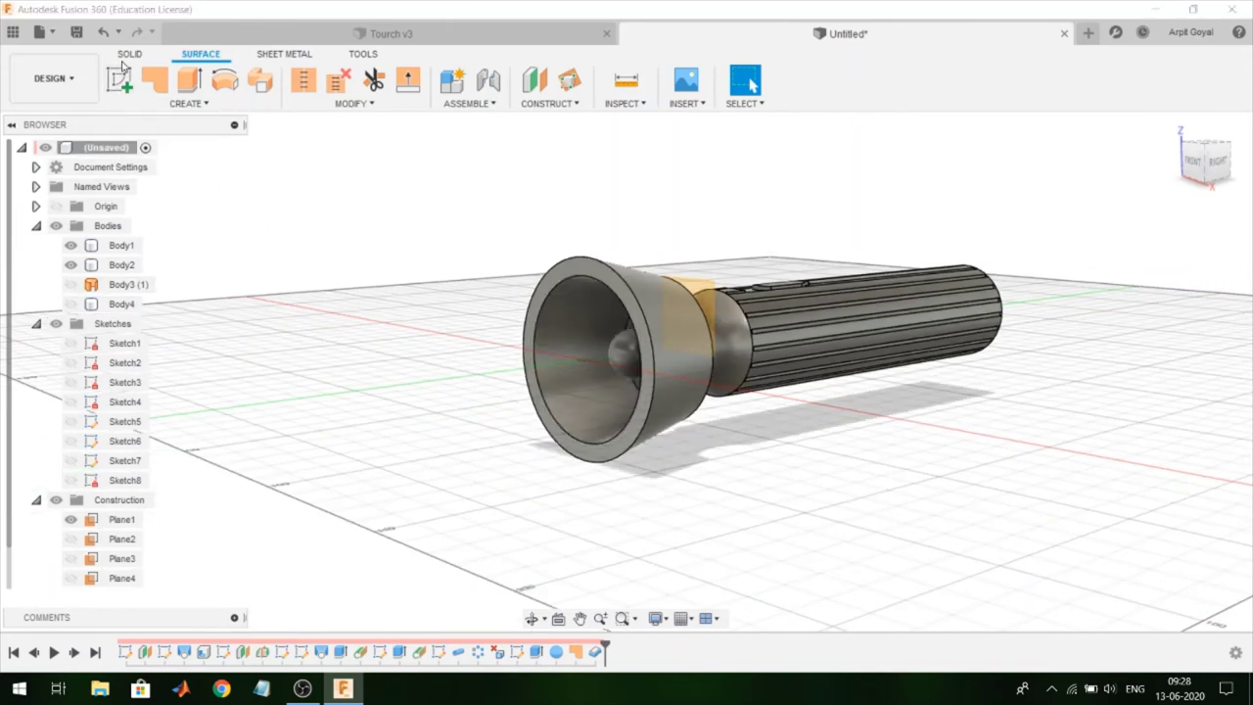
{"action": "left_click", "coordinate": [131, 54]}
Step: Extrude the reflector's front ring face forward 5 mm as a Join, then reorient the view
{"action": "left_click", "coordinate": [154, 80]}
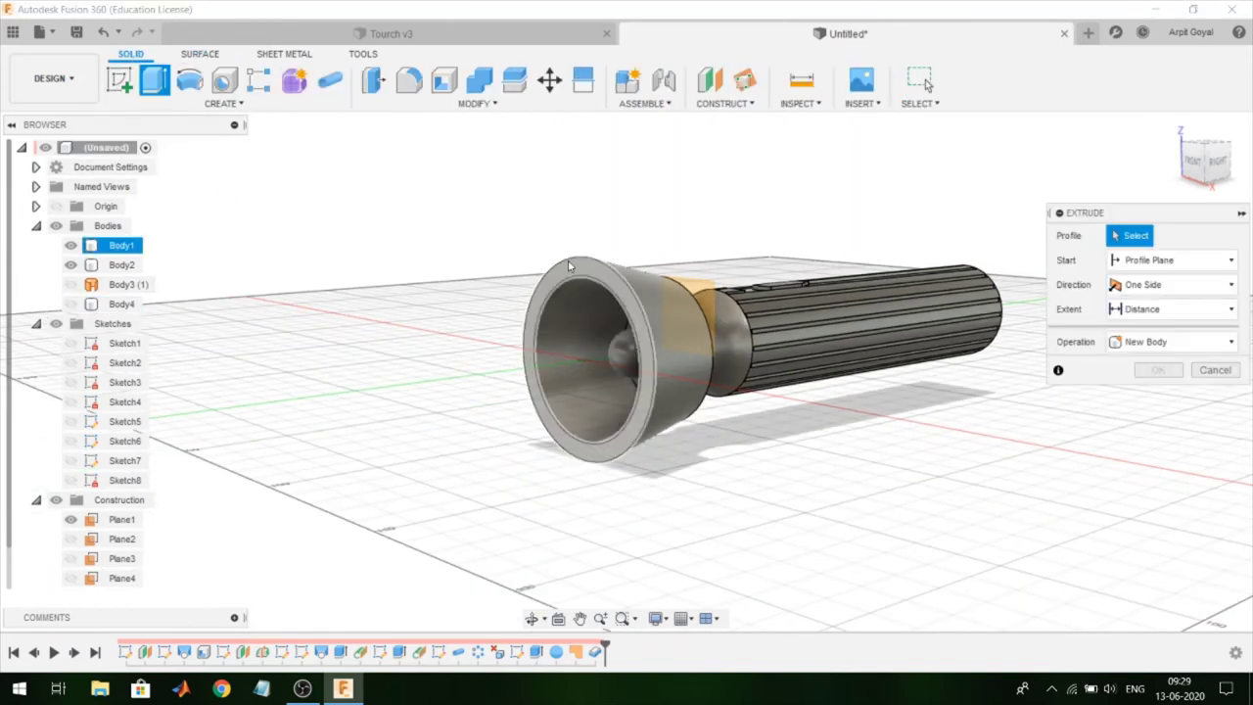
{"action": "left_click", "coordinate": [572, 265]}
{"action": "left_click_drag", "start_coordinate": [556, 264], "coordinate": [537, 266]}
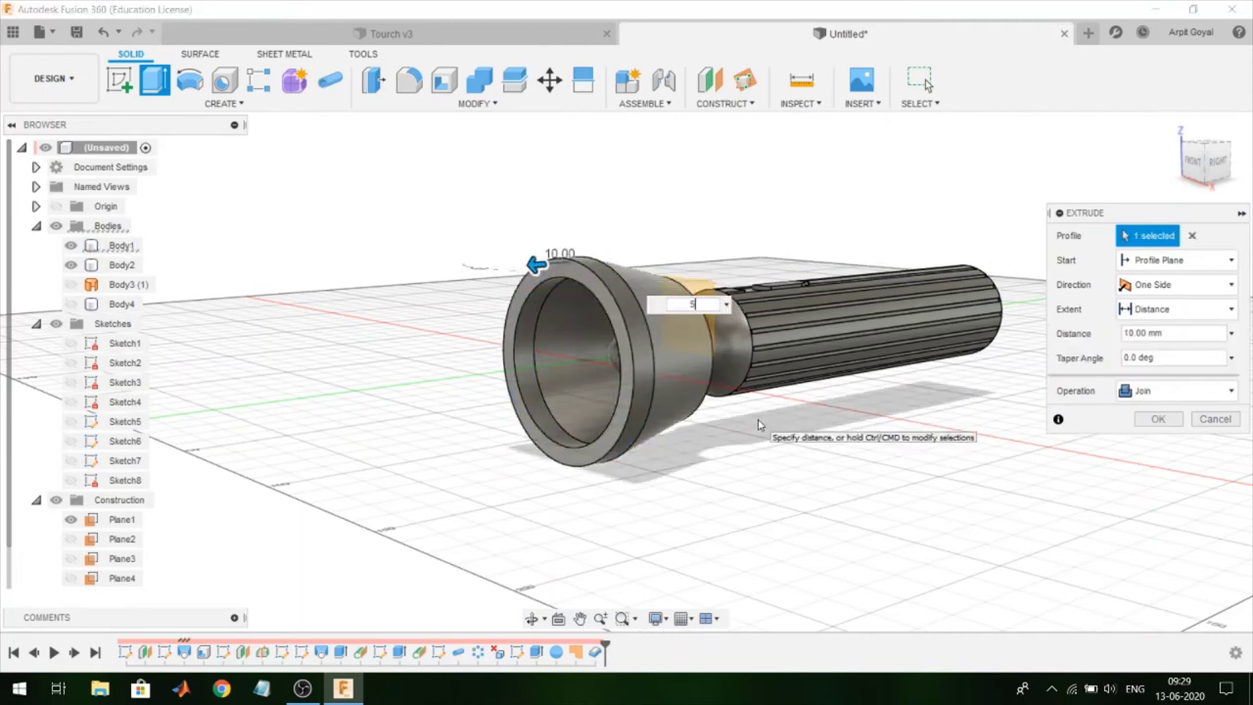
{"action": "type", "text": "5"}
{"action": "left_click", "coordinate": [1158, 419]}
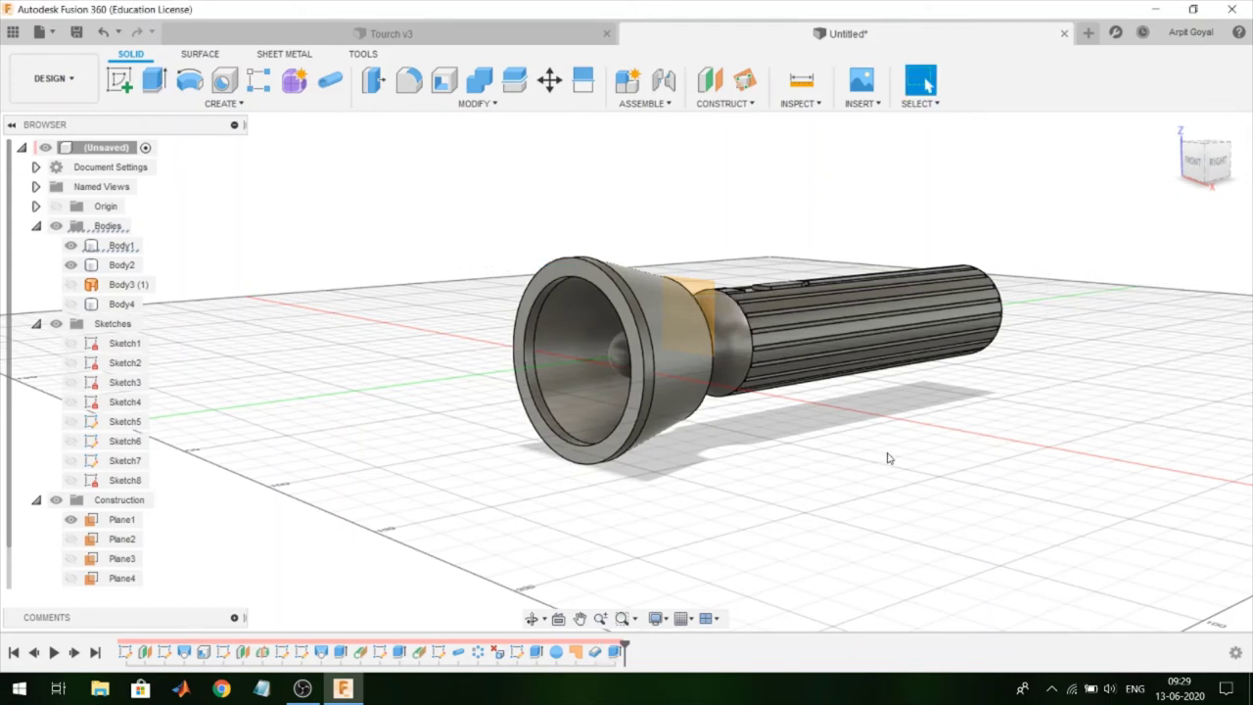
{"action": "scroll", "coordinate": [834, 473], "scroll_direction": "down", "scroll_amount": 1}
{"action": "mouse_move", "coordinate": [795, 486]}
{"action": "middle_mouse_down", "text": "shift"}
{"action": "mouse_move", "coordinate": [811, 490]}
{"action": "mouse_move", "coordinate": [503, 392]}
{"action": "middle_mouse_up", "text": "shift"}
{"action": "scroll", "coordinate": [773, 432], "scroll_direction": "up", "scroll_amount": 2}
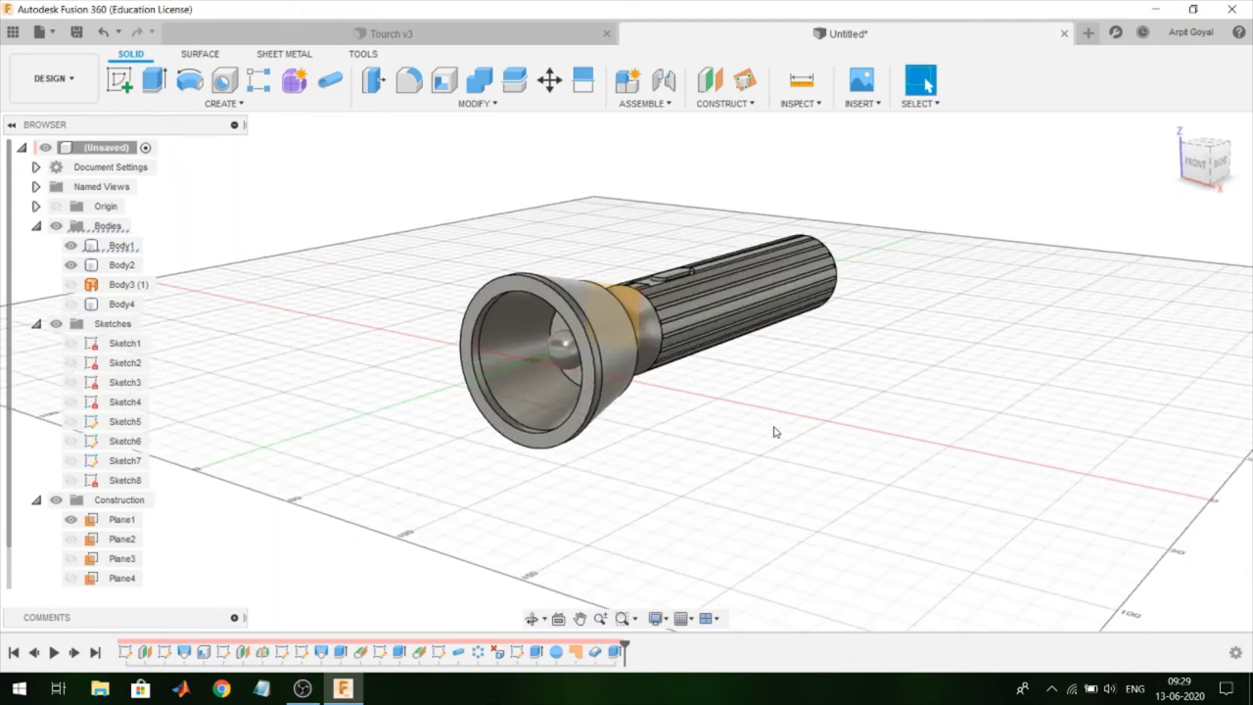
Step: Add the Emissive LCD display appearance to In This Design
{"action": "key", "text": "a"}
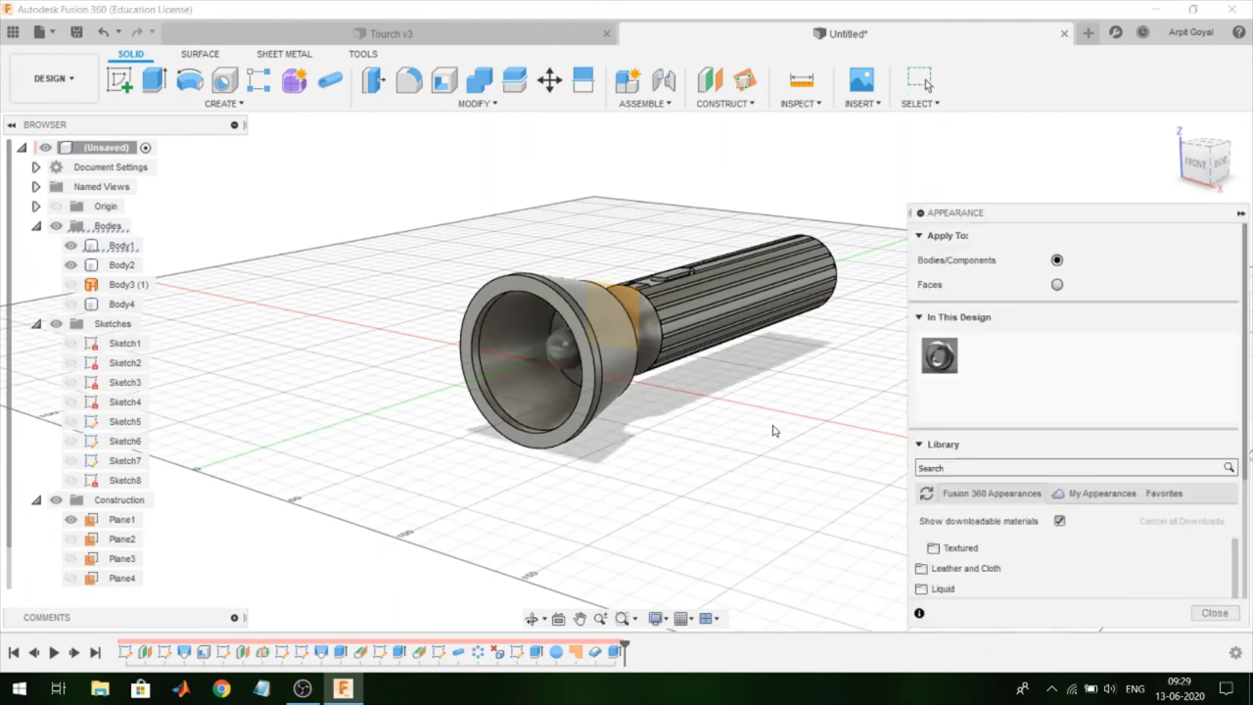
{"action": "scroll", "coordinate": [956, 510], "scroll_direction": "down", "scroll_amount": 3}
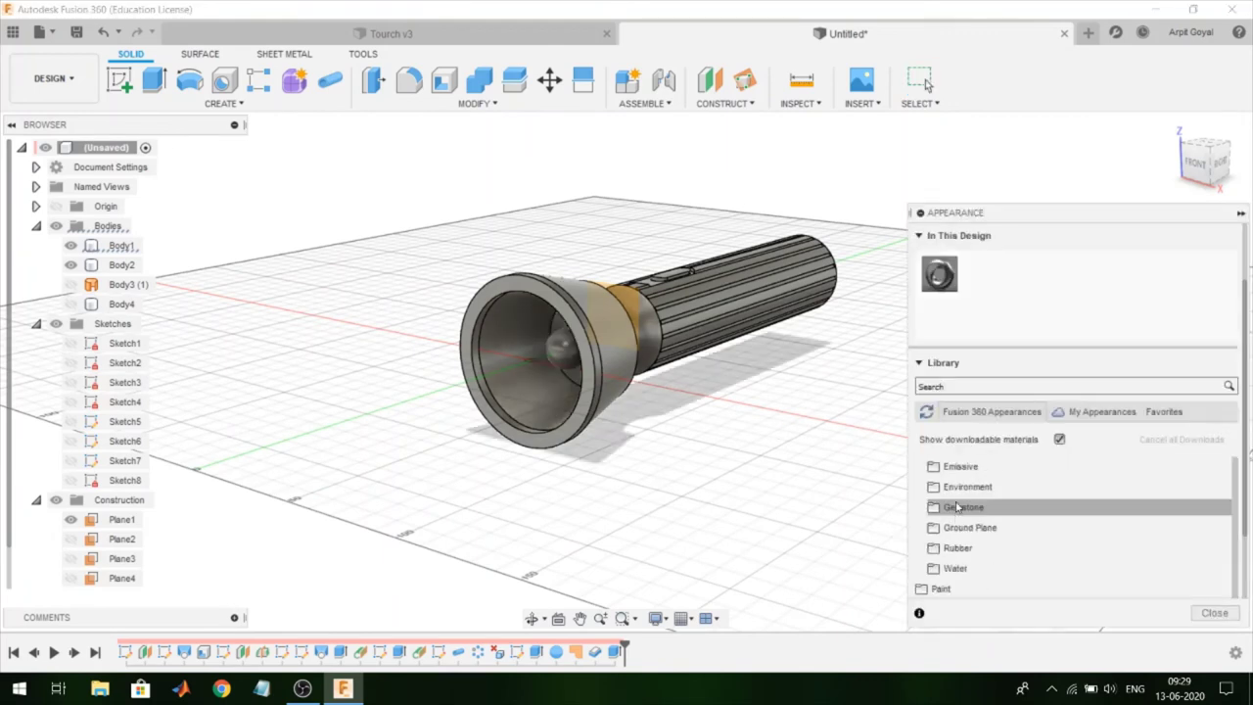
{"action": "left_click", "coordinate": [960, 467]}
{"action": "left_click_drag", "start_coordinate": [973, 499], "coordinate": [982, 276]}
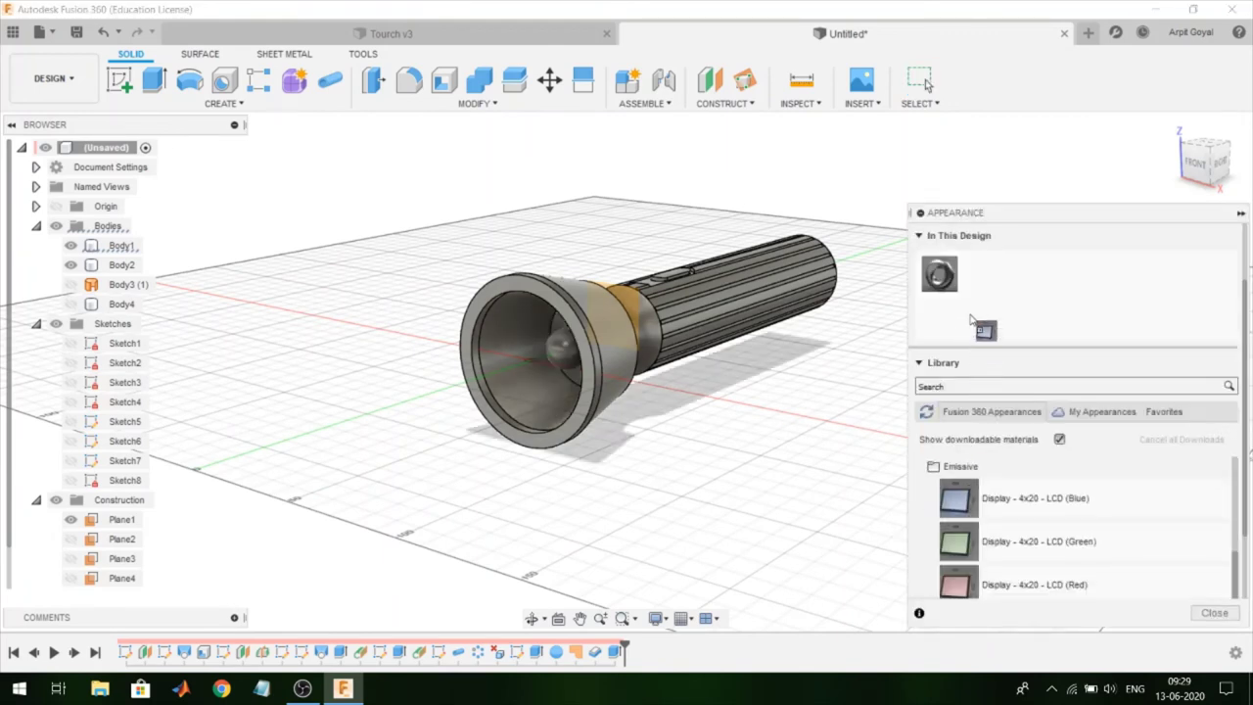
{"action": "left_click", "coordinate": [957, 468]}
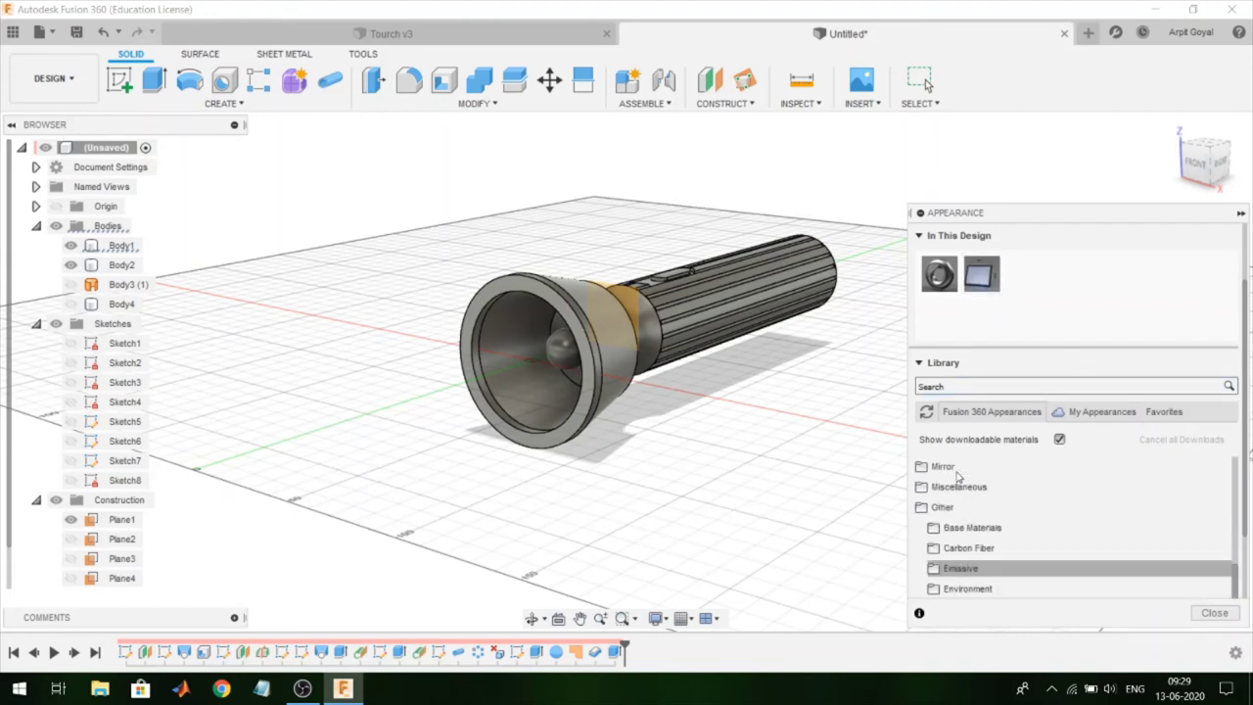
Step: Add Glass Light Color (Blue) to the design's appearances
{"action": "scroll", "coordinate": [943, 512], "scroll_direction": "up", "scroll_amount": 3}
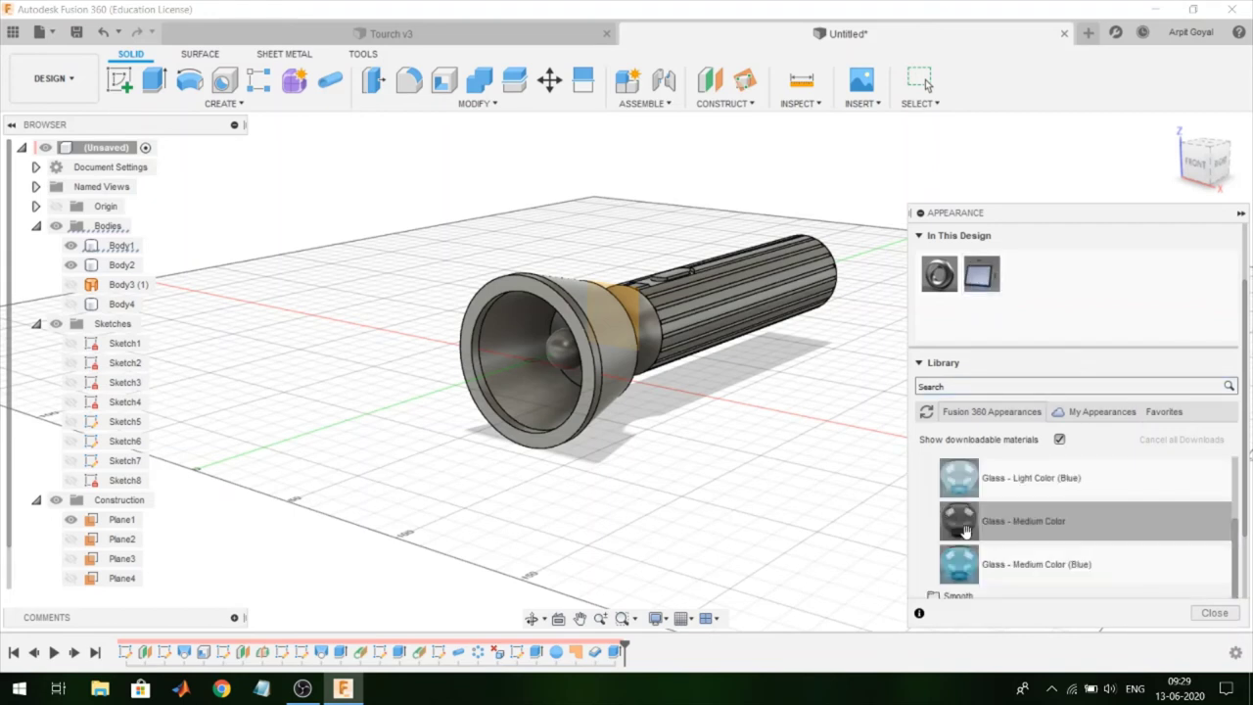
{"action": "left_click_drag", "start_coordinate": [1073, 455], "coordinate": [1025, 275]}
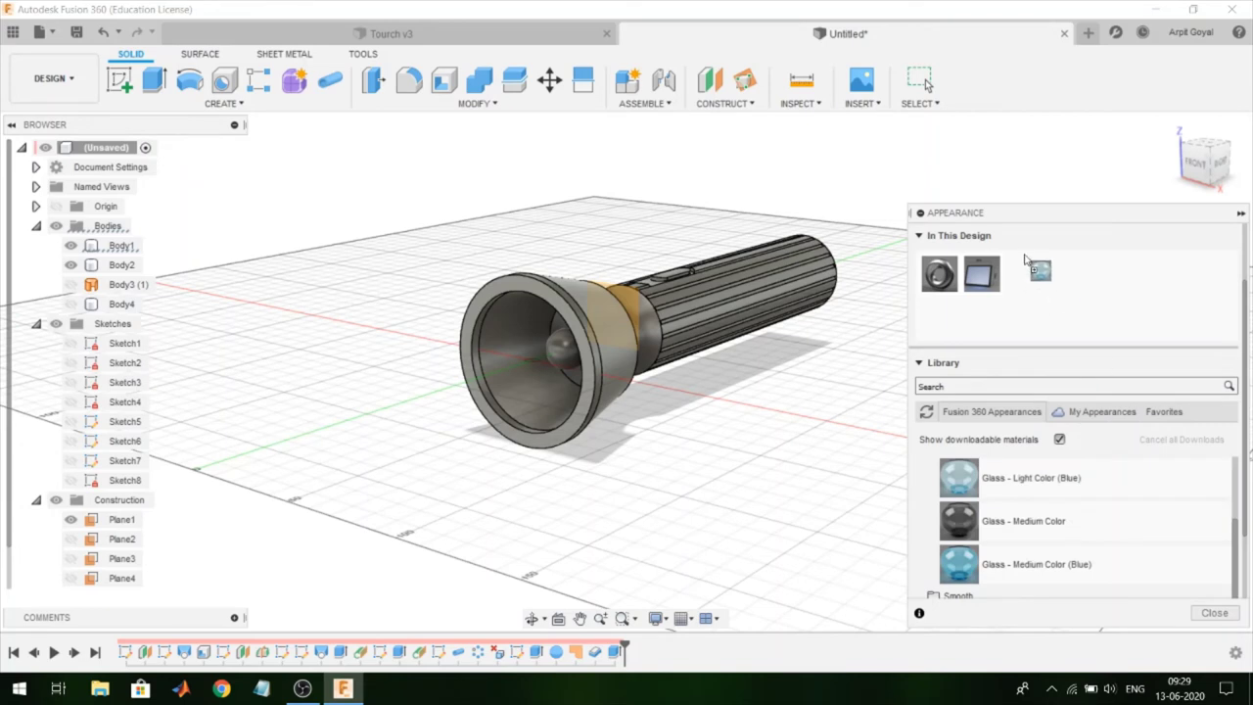
{"action": "scroll", "coordinate": [1022, 487], "scroll_direction": "up", "scroll_amount": 2}
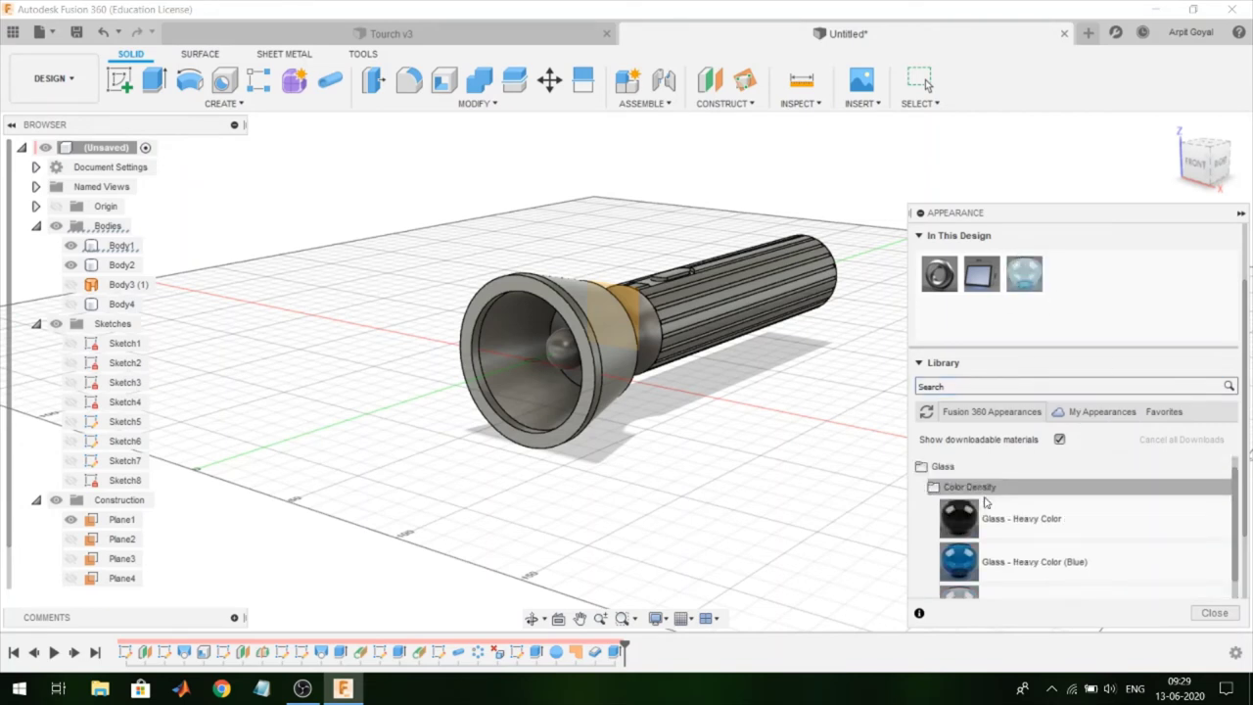
{"action": "left_click", "coordinate": [986, 490]}
{"action": "scroll", "coordinate": [986, 500], "scroll_direction": "up", "scroll_amount": 1}
{"action": "scroll", "coordinate": [986, 502], "scroll_direction": "up", "scroll_amount": 2}
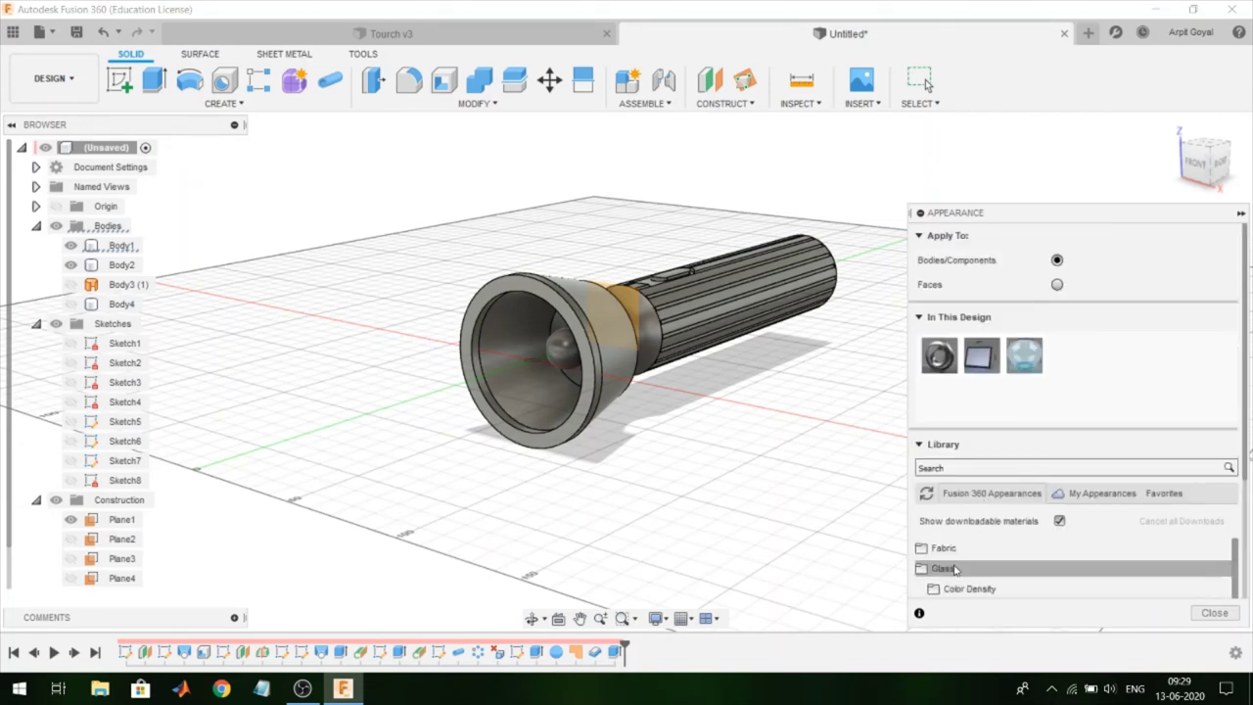
{"action": "scroll", "coordinate": [926, 569], "scroll_direction": "down", "scroll_amount": 2}
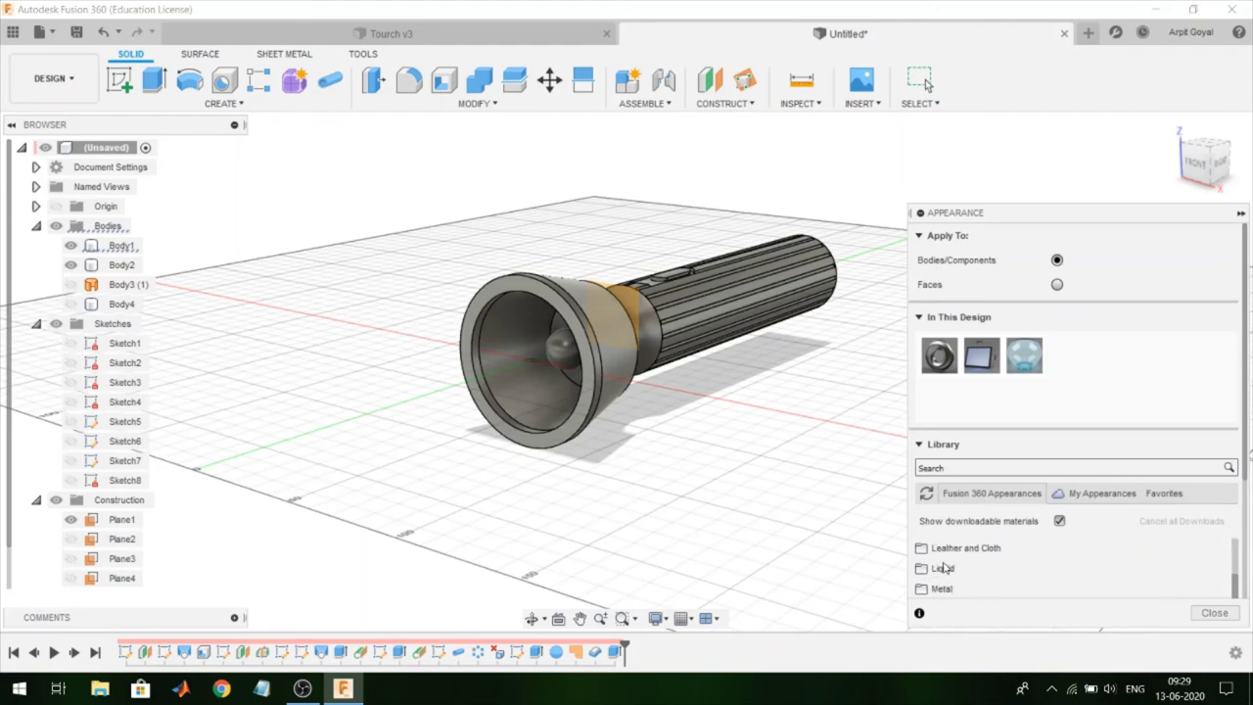
{"action": "scroll", "coordinate": [930, 570], "scroll_direction": "down", "scroll_amount": 2}
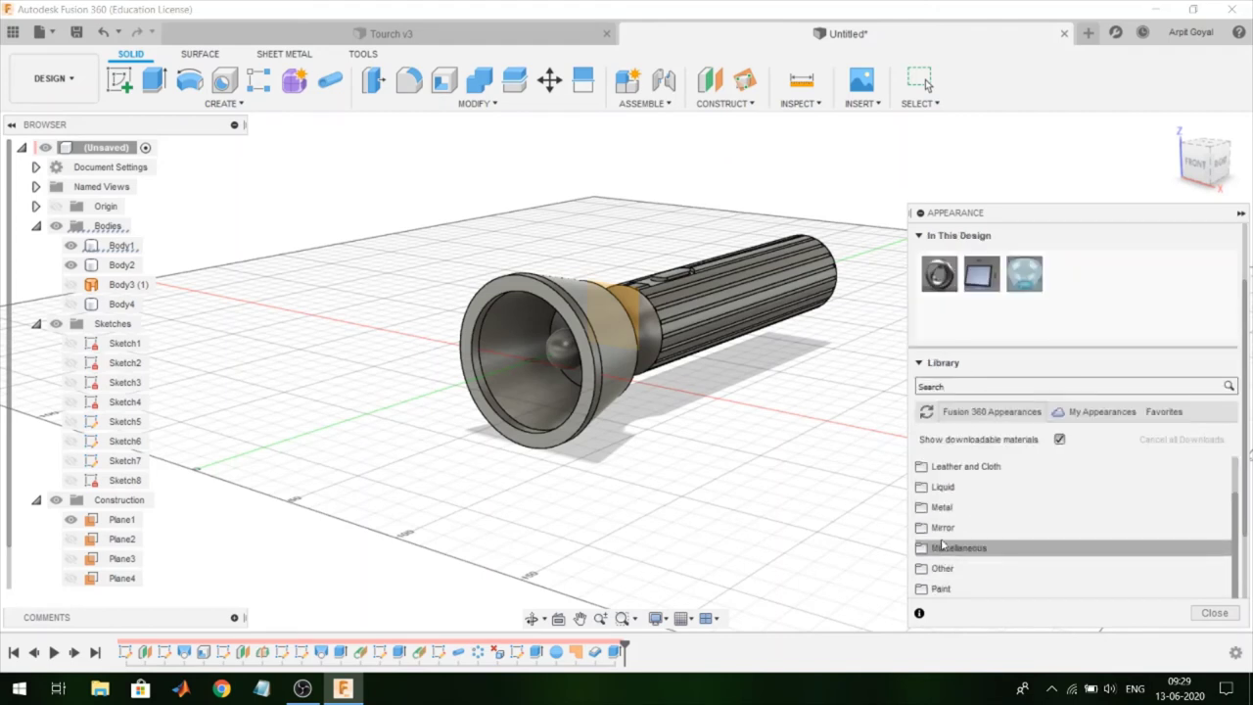
Step: Add Aluminum Anodized Glossy (Blue) from the Metal category to the design
{"action": "left_click", "coordinate": [944, 507]}
{"action": "left_click", "coordinate": [947, 529]}
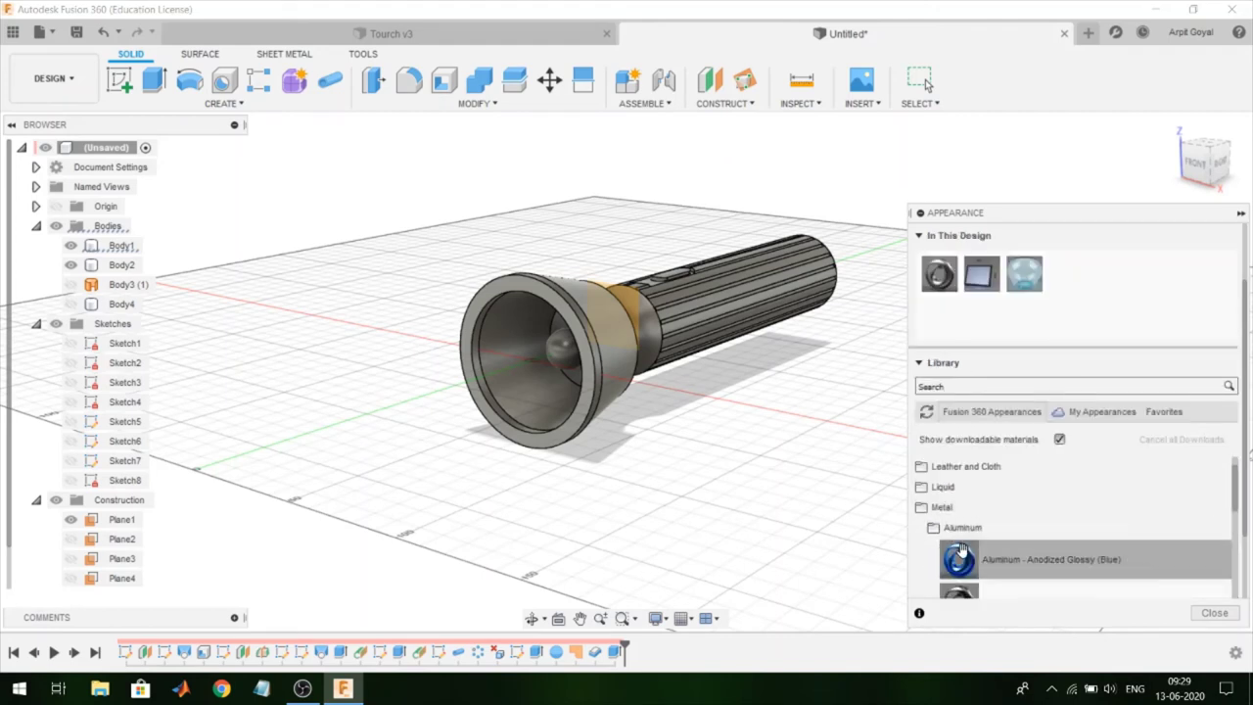
{"action": "left_click_drag", "start_coordinate": [959, 560], "coordinate": [1068, 275]}
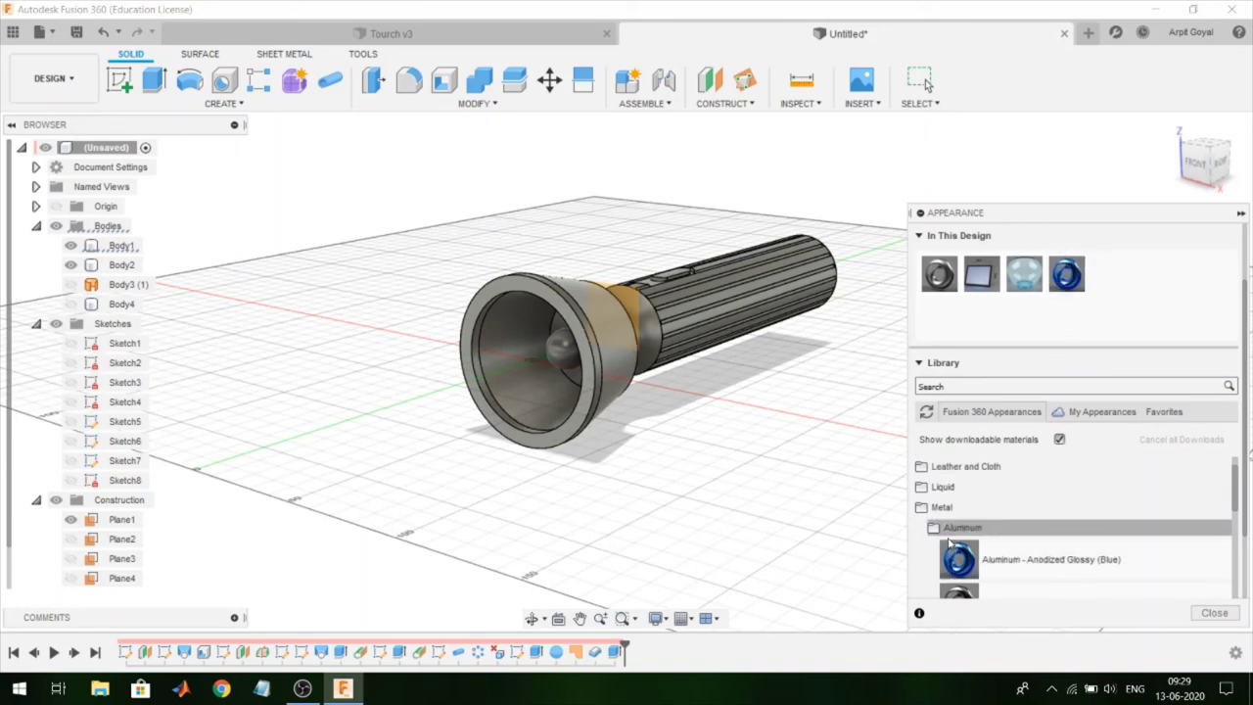
{"action": "left_click", "coordinate": [946, 530]}
{"action": "scroll", "coordinate": [955, 548], "scroll_direction": "down", "scroll_amount": 3}
{"action": "scroll", "coordinate": [958, 558], "scroll_direction": "down", "scroll_amount": 3}
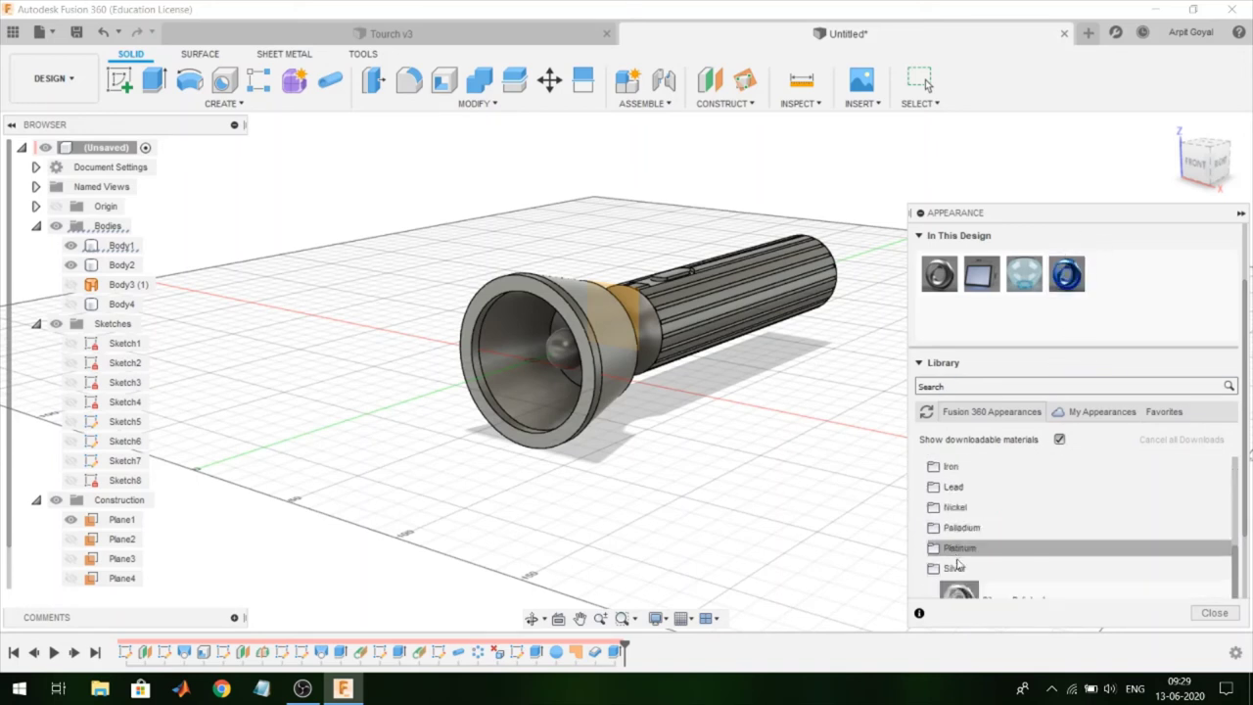
Step: Add Silver - Polished to the design's appearances
{"action": "left_click", "coordinate": [959, 570]}
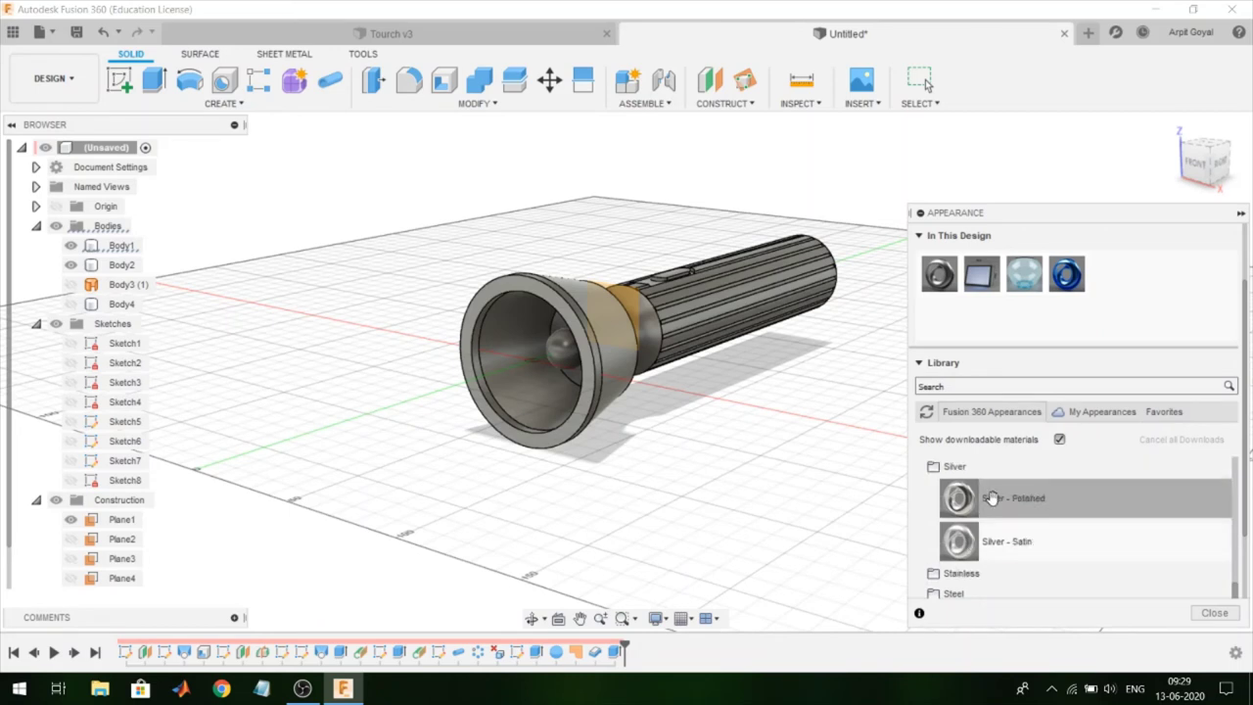
{"action": "mouse_move", "coordinate": [957, 497]}
{"action": "left_mouse_down"}
{"action": "mouse_move", "coordinate": [1126, 380]}
{"action": "mouse_move", "coordinate": [1109, 275]}
{"action": "left_mouse_up"}
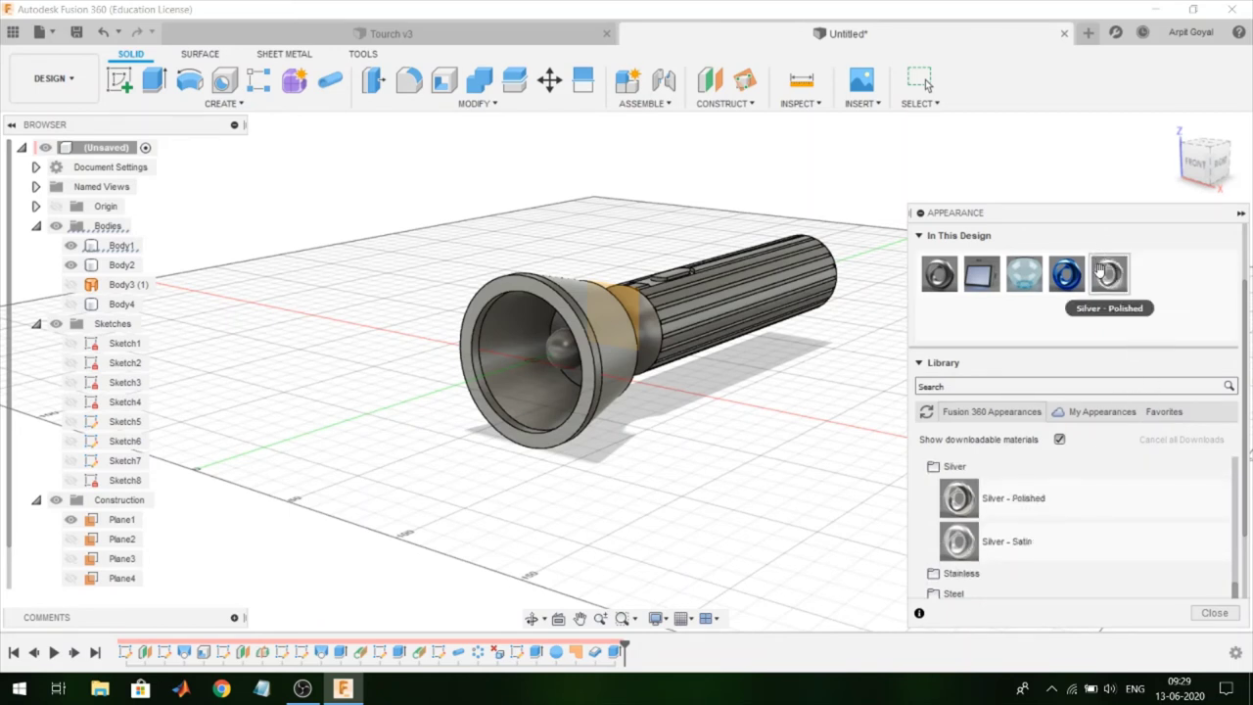
{"action": "left_click", "coordinate": [946, 467]}
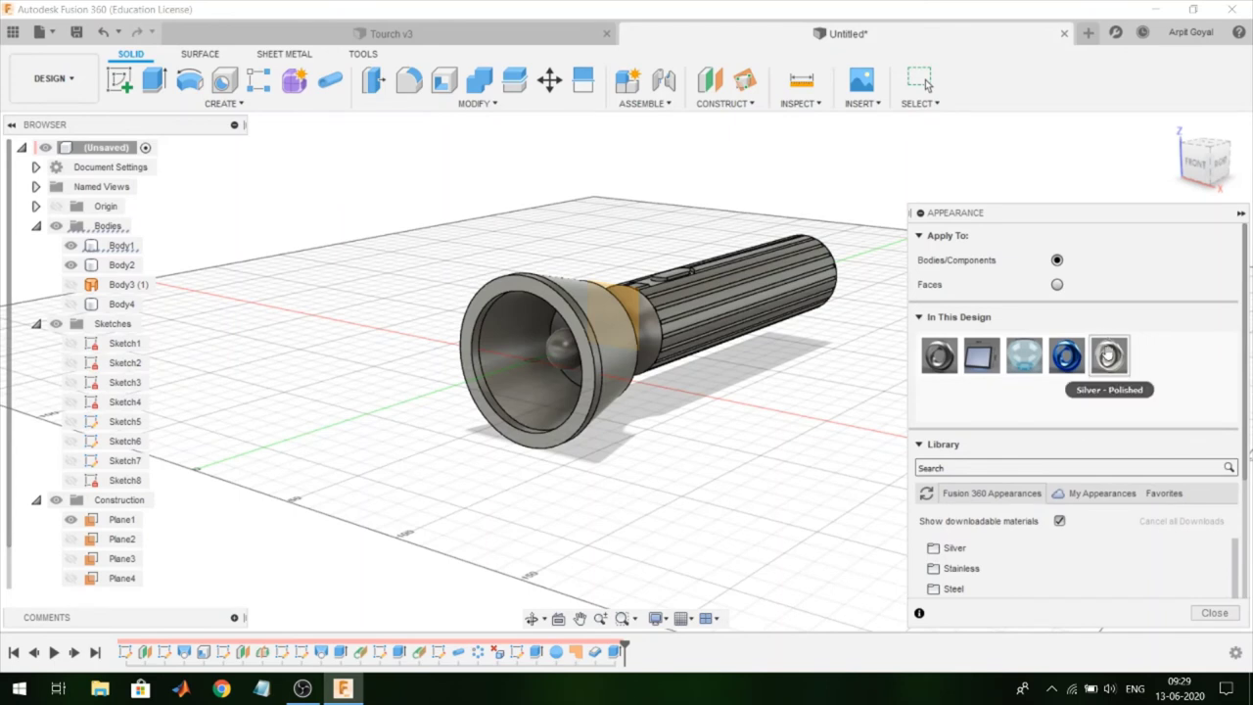
Step: Apply the emissive LCD appearance to the bulb face
{"action": "left_click_drag", "start_coordinate": [1109, 354], "coordinate": [1143, 357]}
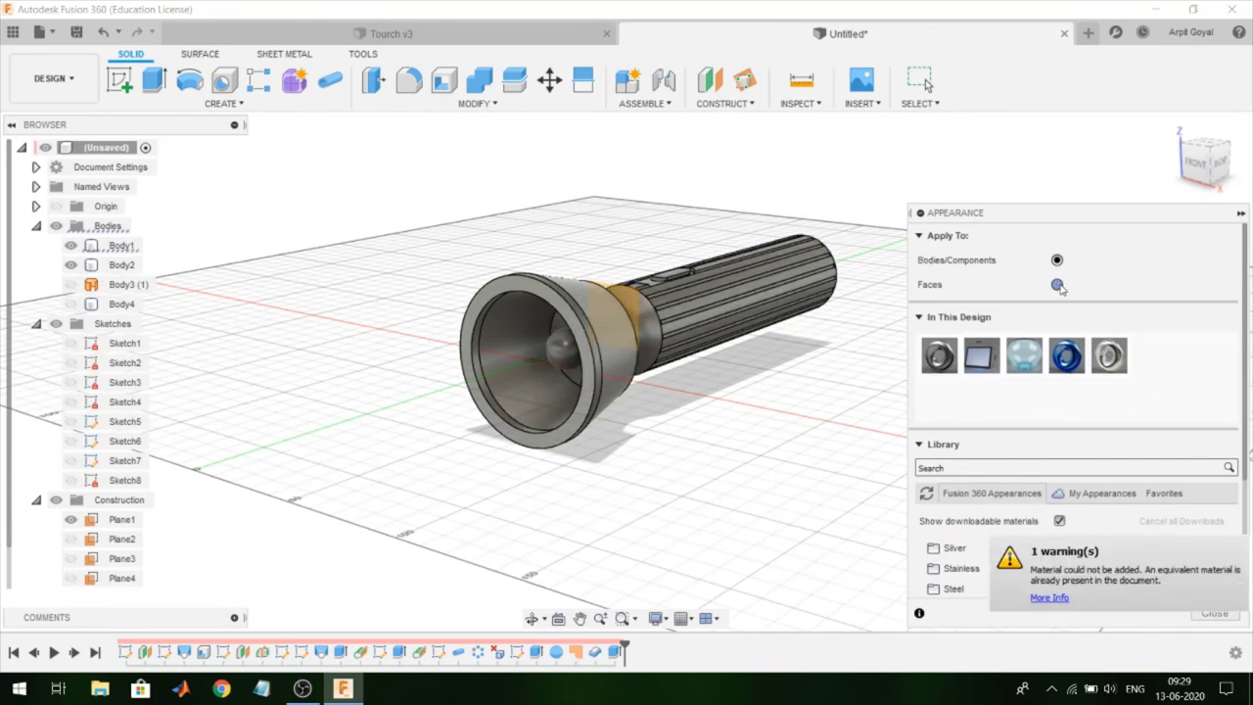
{"action": "middle_click_drag", "start_coordinate": [791, 414], "coordinate": [808, 414], "text": "shift"}
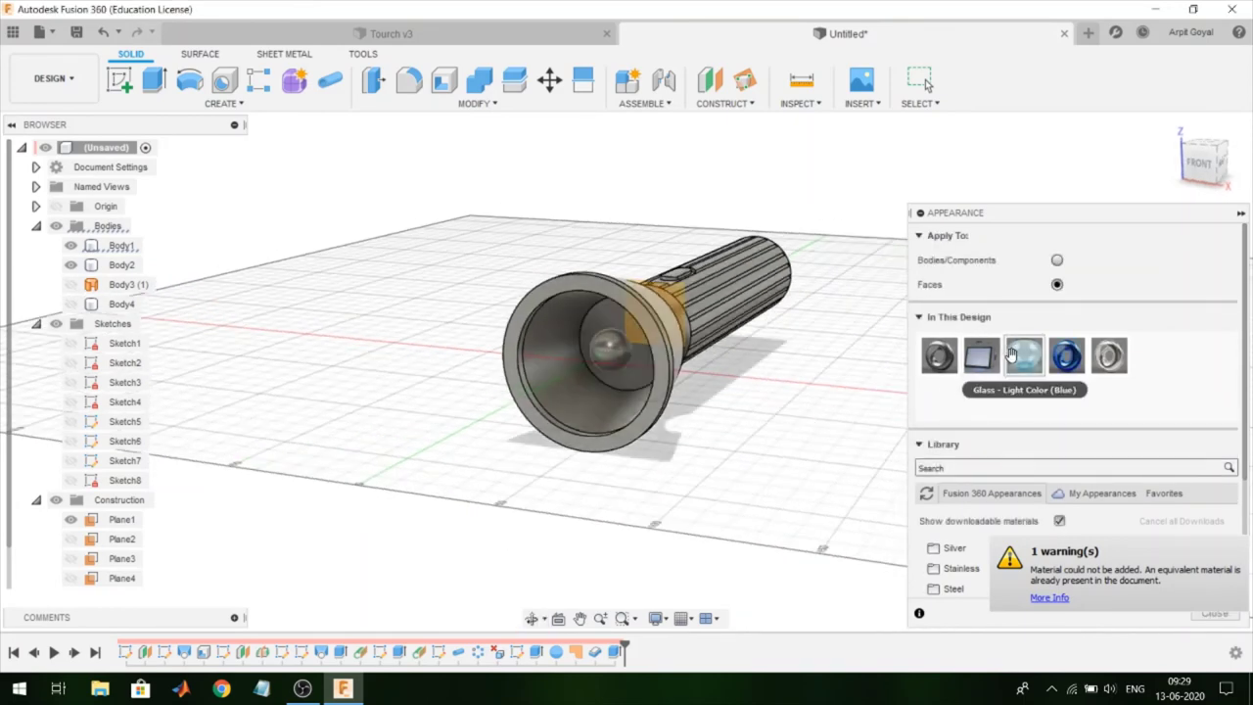
{"action": "left_click_drag", "start_coordinate": [982, 354], "coordinate": [617, 357]}
Step: Raise the emissive LCD appearance's luminance so the bulb glows
{"action": "right_click", "coordinate": [976, 359]}
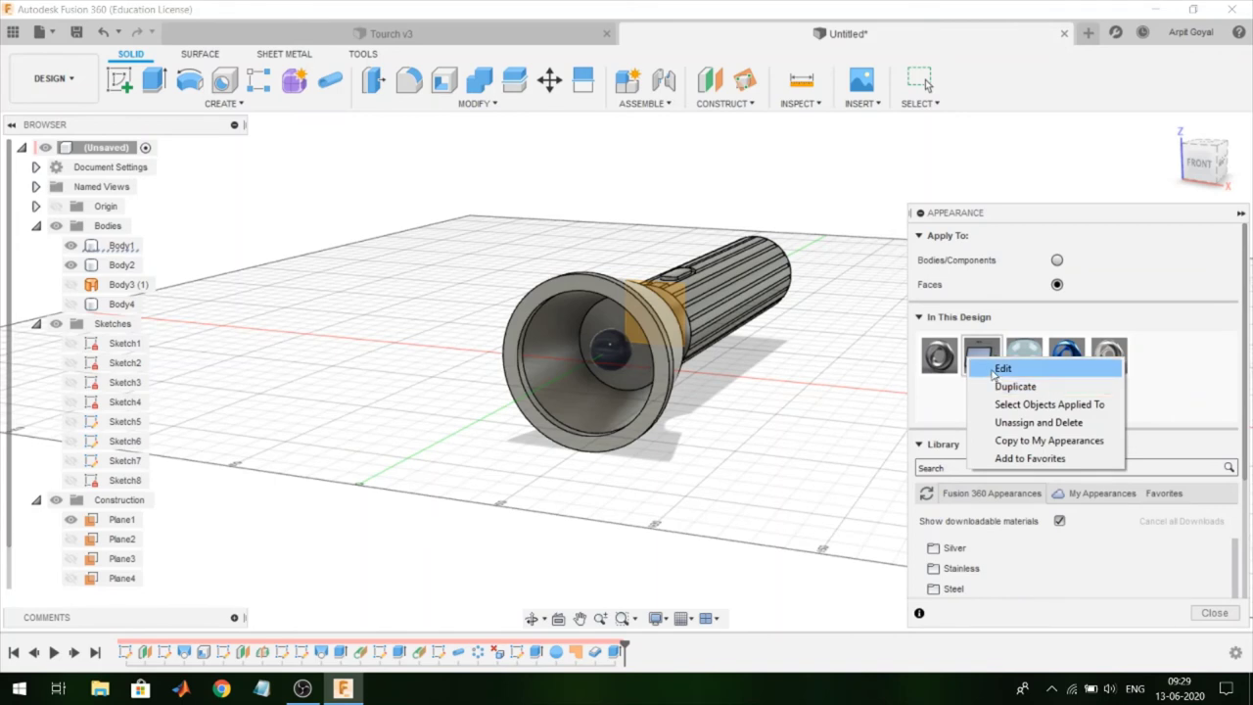
{"action": "left_click", "coordinate": [985, 368]}
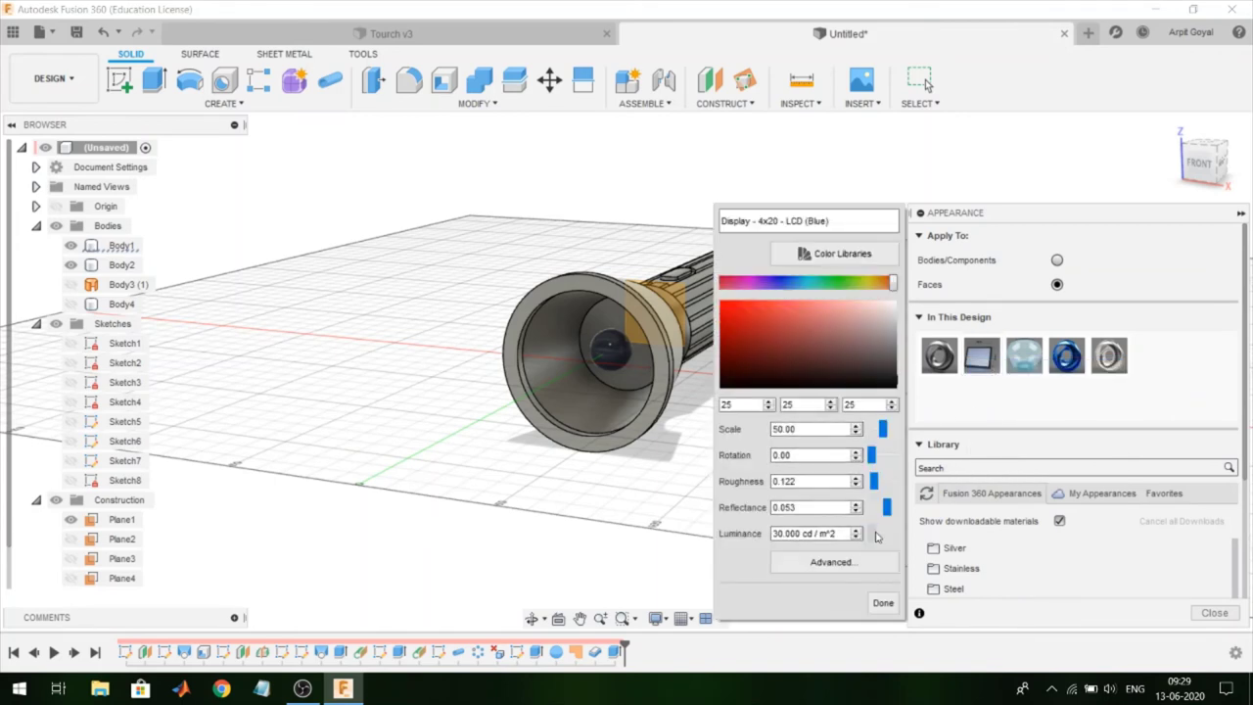
{"action": "left_click_drag", "start_coordinate": [877, 536], "coordinate": [882, 537]}
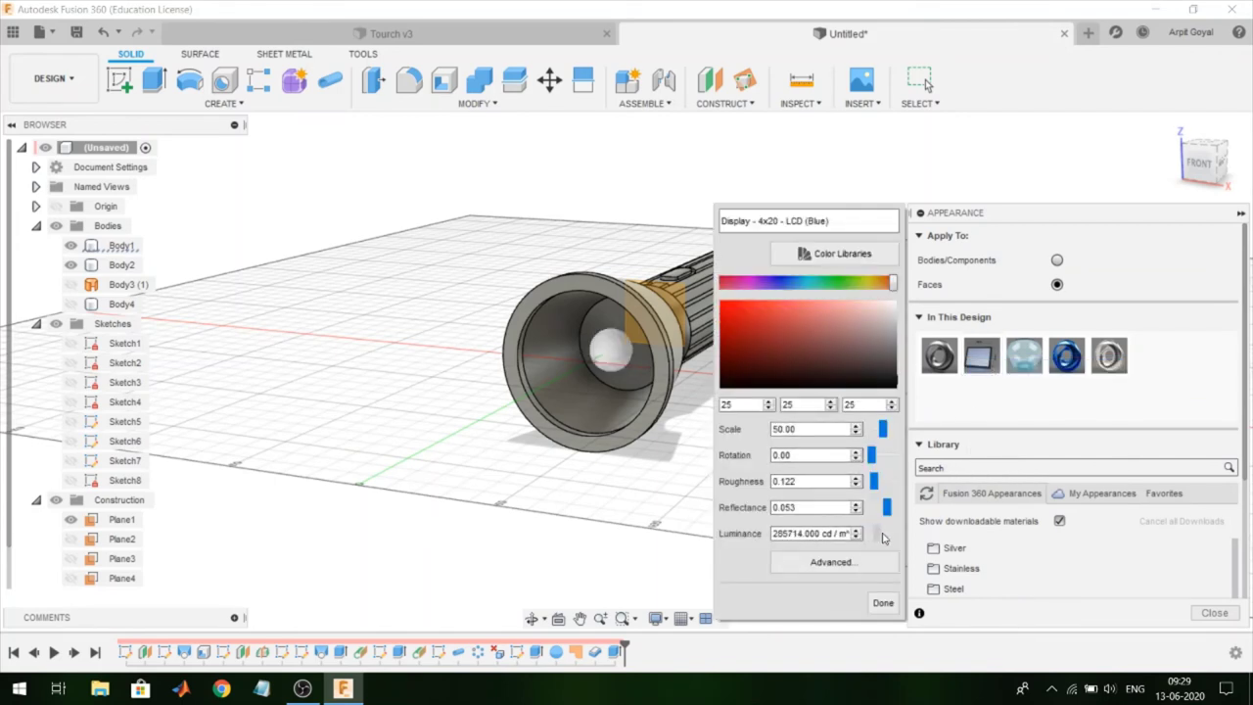
{"action": "left_click", "coordinate": [880, 602]}
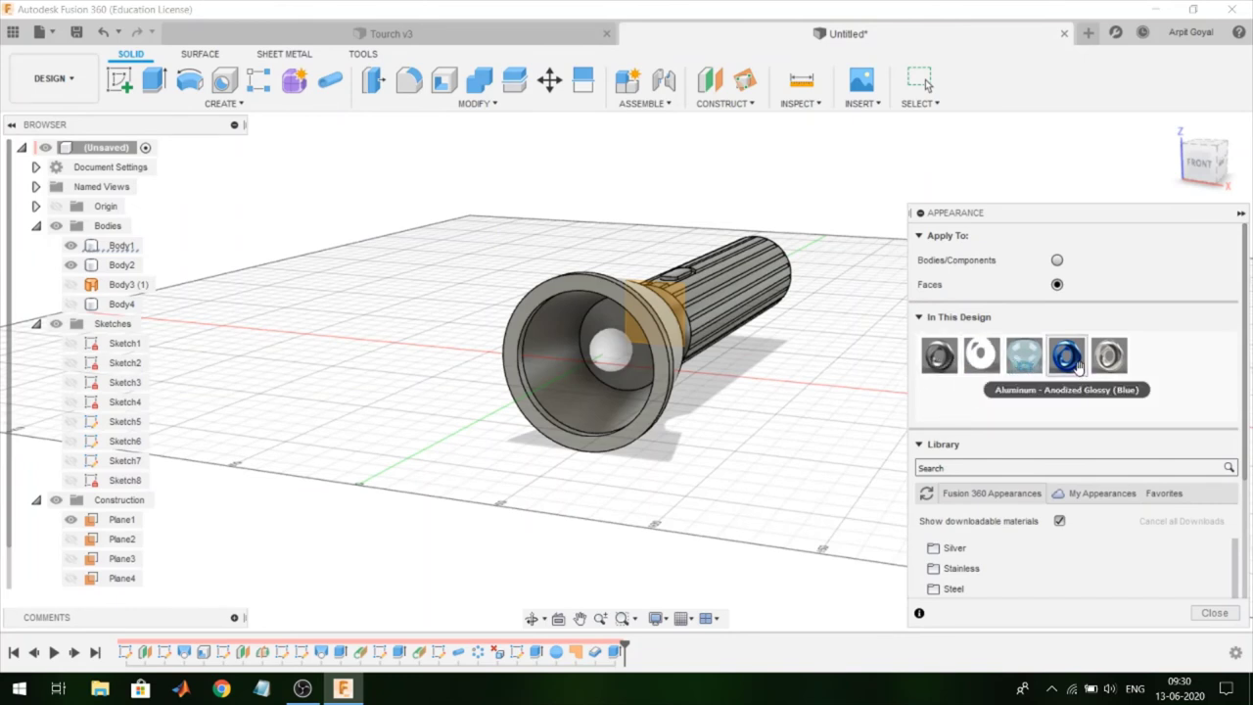
Step: Apply Aluminum Anodized Glossy (Blue) to the reflector, recoloured near-white with roughness 0
{"action": "left_click_drag", "start_coordinate": [1070, 363], "coordinate": [565, 397]}
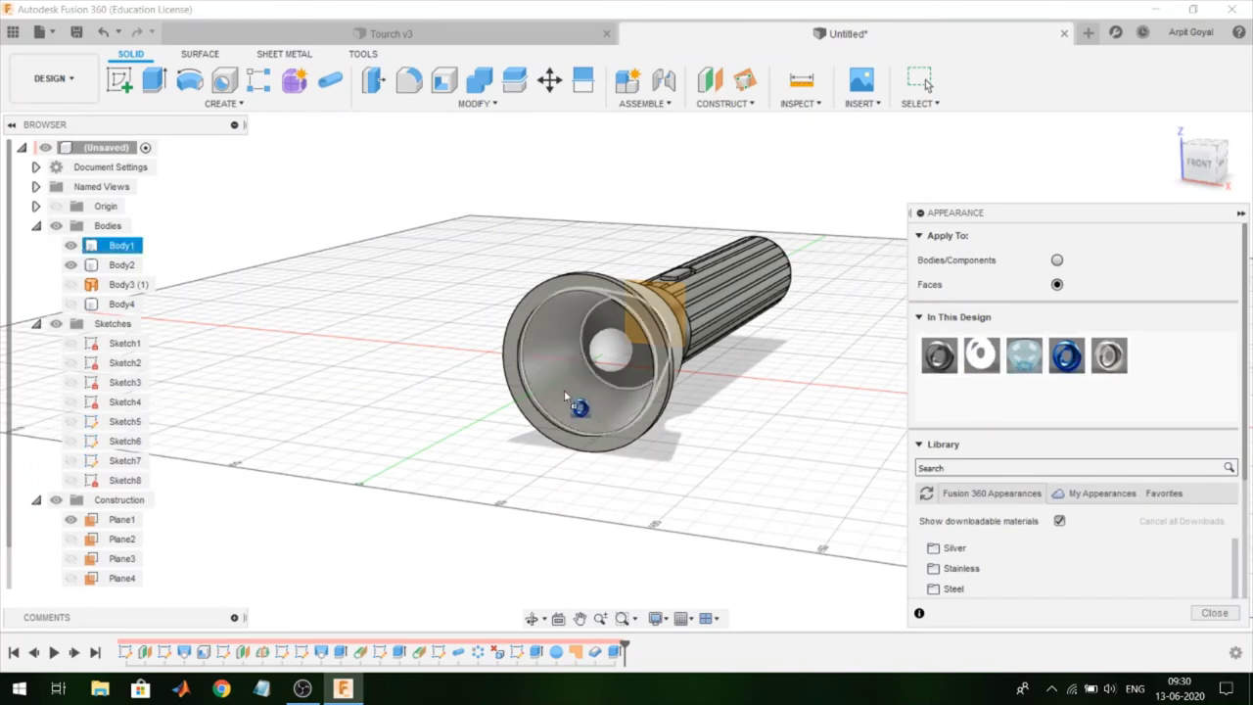
{"action": "mouse_move", "coordinate": [565, 396]}
{"action": "middle_mouse_down"}
{"action": "mouse_move", "coordinate": [768, 508]}
{"action": "mouse_move", "coordinate": [911, 456]}
{"action": "middle_mouse_up"}
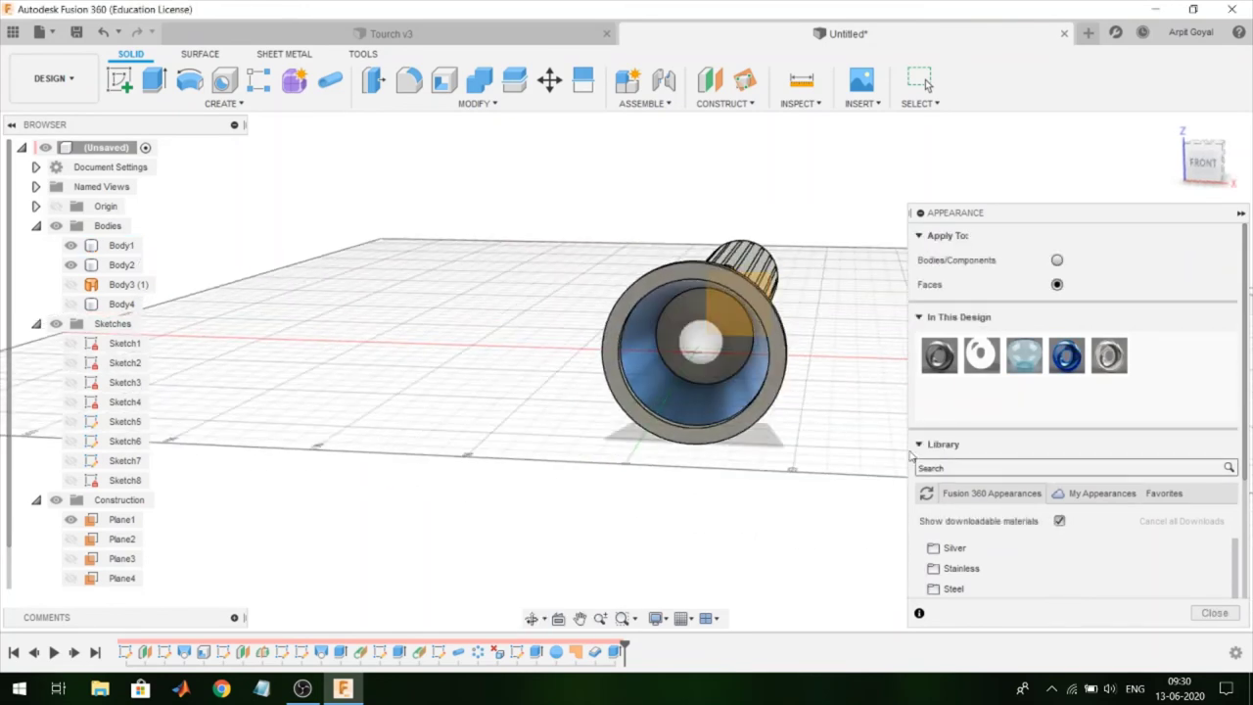
{"action": "left_click_drag", "start_coordinate": [1070, 354], "coordinate": [752, 360]}
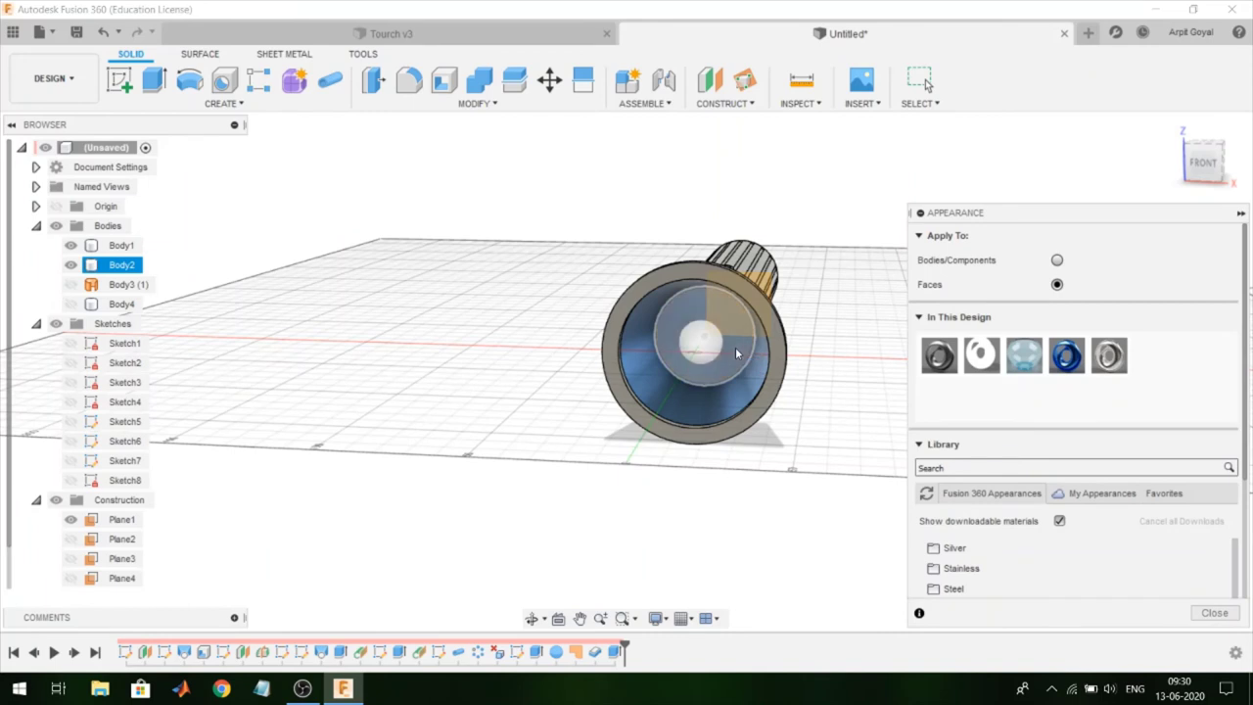
{"action": "right_click", "coordinate": [1070, 357]}
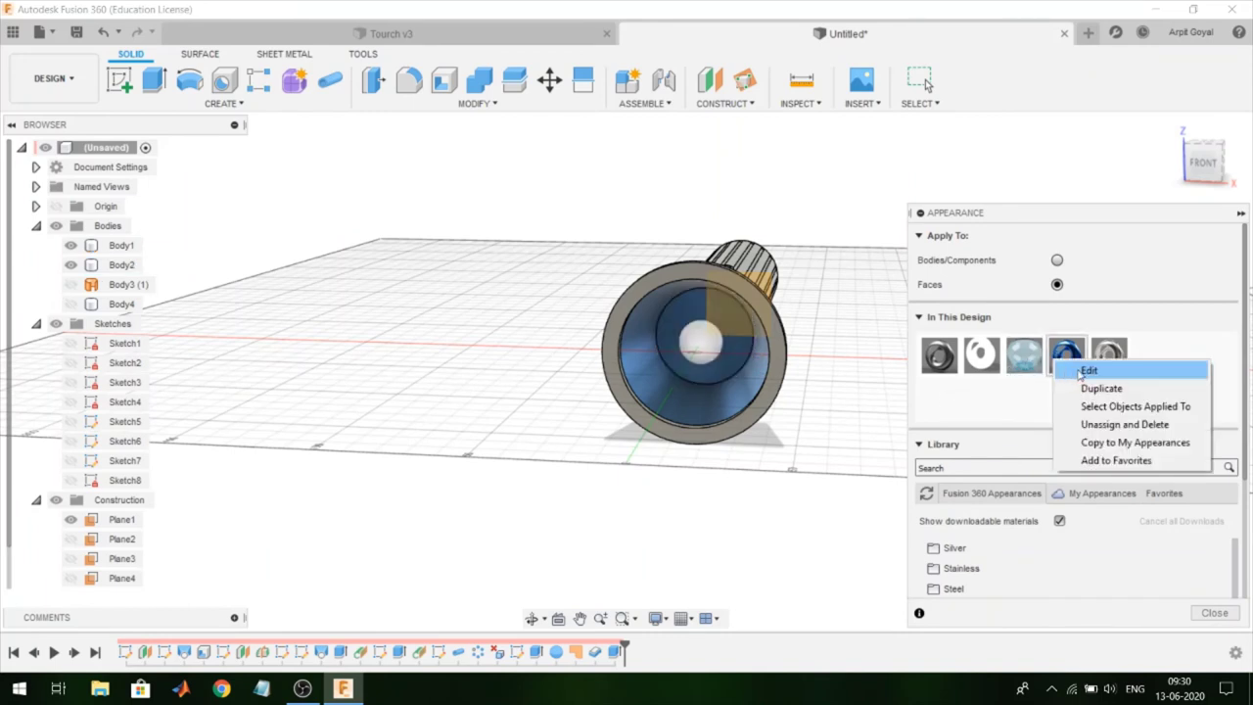
{"action": "left_click", "coordinate": [1082, 369]}
{"action": "mouse_move", "coordinate": [793, 316]}
{"action": "left_mouse_down"}
{"action": "mouse_move", "coordinate": [873, 327]}
{"action": "mouse_move", "coordinate": [893, 308]}
{"action": "left_mouse_up"}
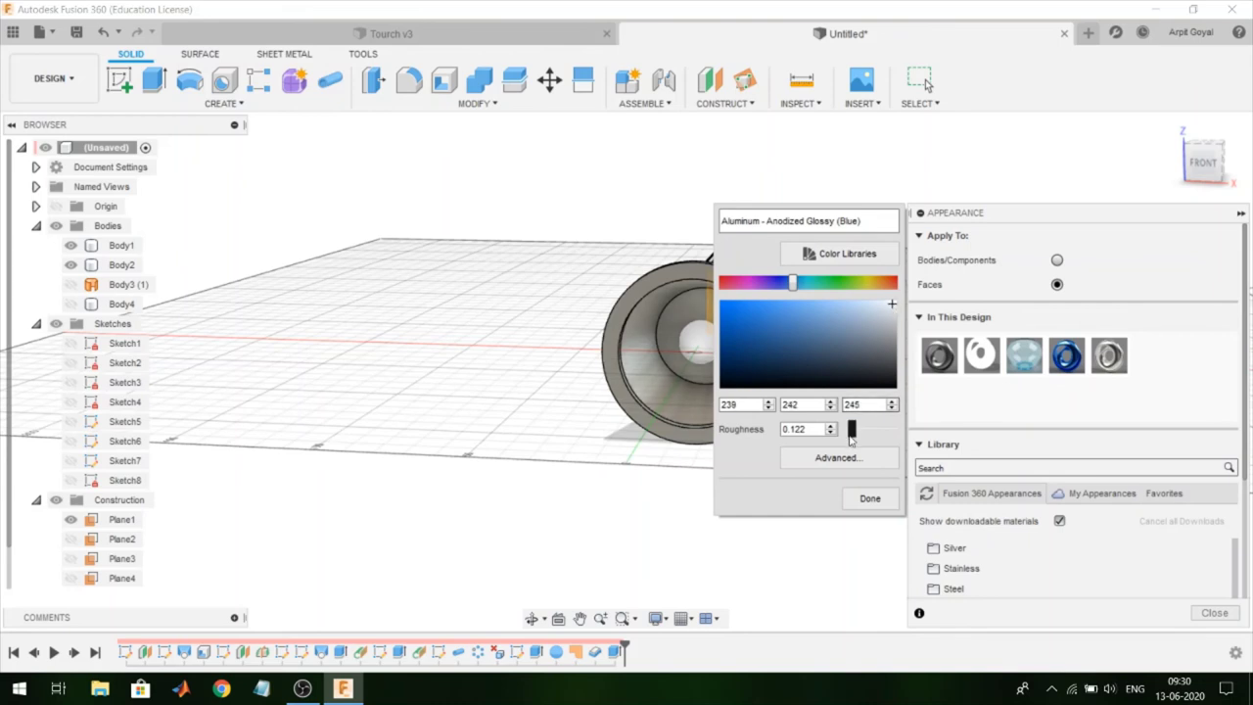
{"action": "left_click_drag", "start_coordinate": [849, 440], "coordinate": [844, 439]}
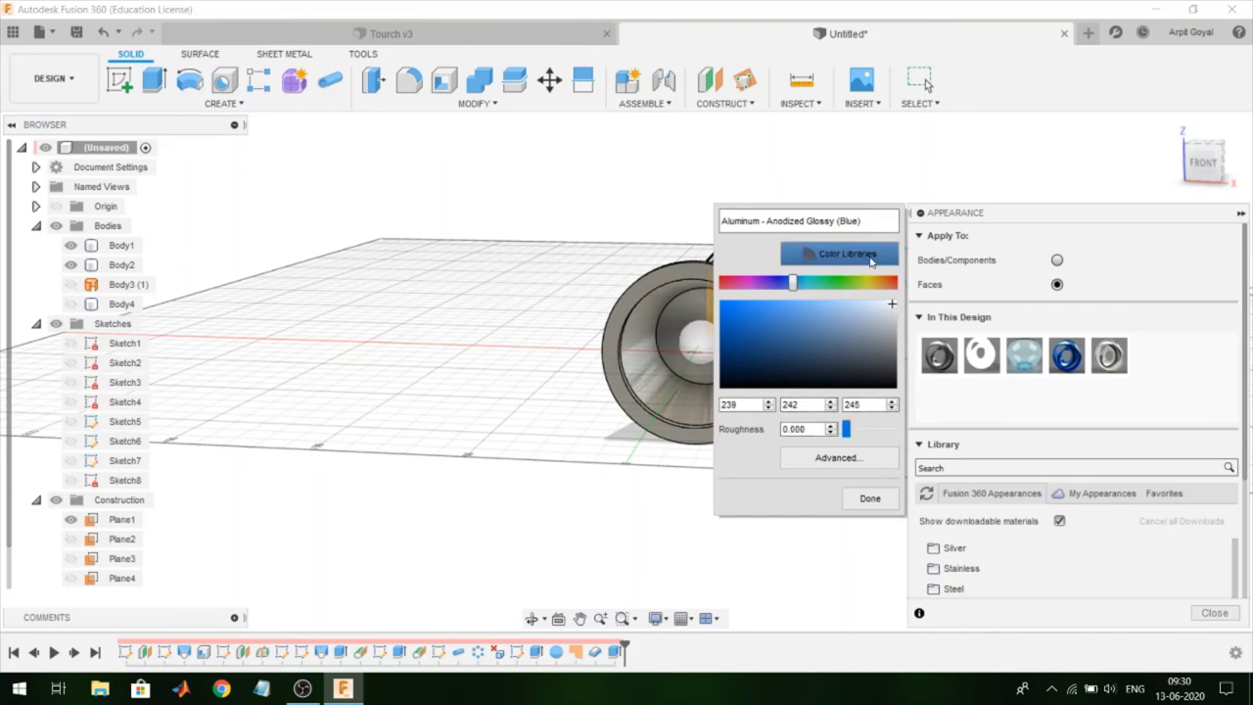
{"action": "left_click", "coordinate": [872, 504]}
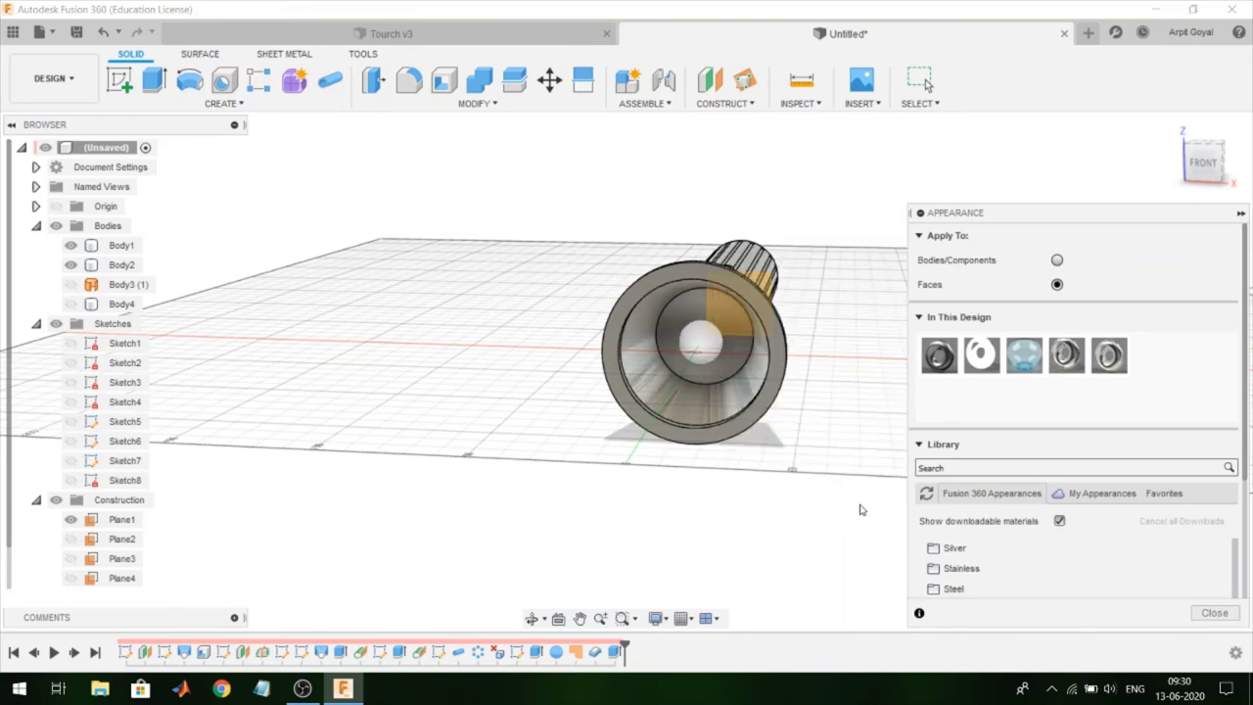
Step: Apply Silver - Polished to the barrel and head bodies, accepting the face-appearance warnings
{"action": "middle_click_drag", "start_coordinate": [829, 510], "coordinate": [797, 506], "text": "shift"}
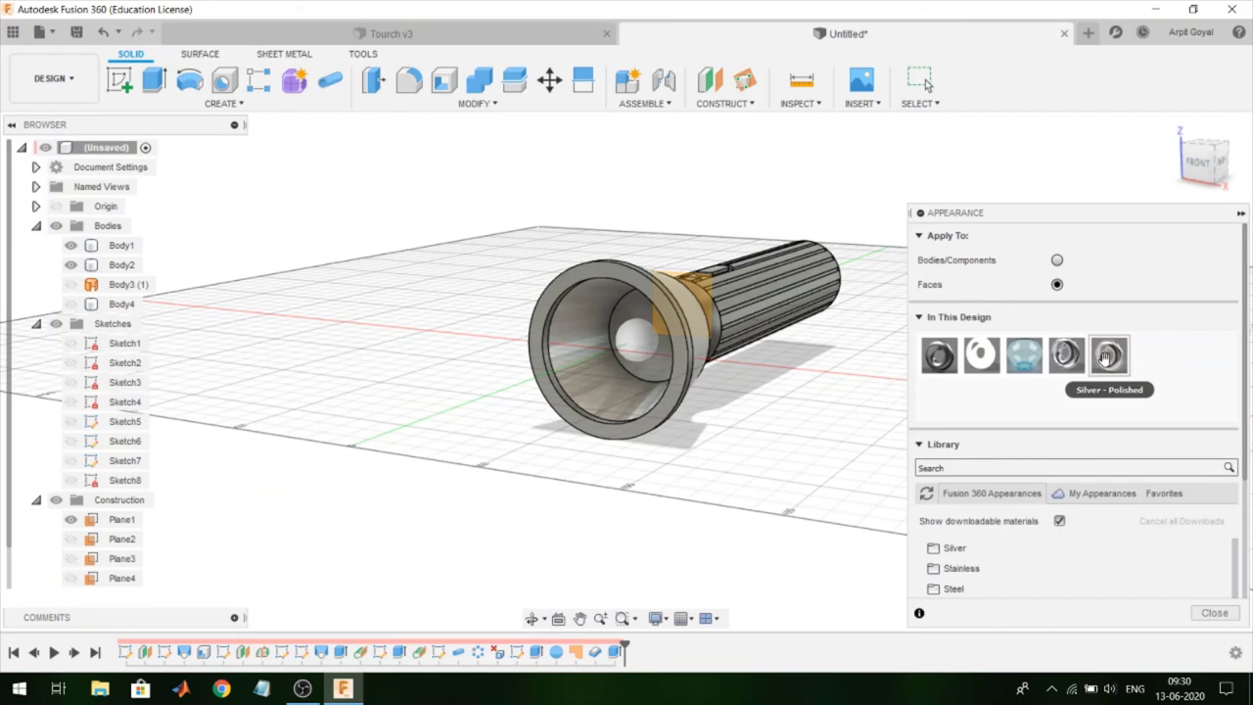
{"action": "left_click_drag", "start_coordinate": [1106, 357], "coordinate": [749, 292]}
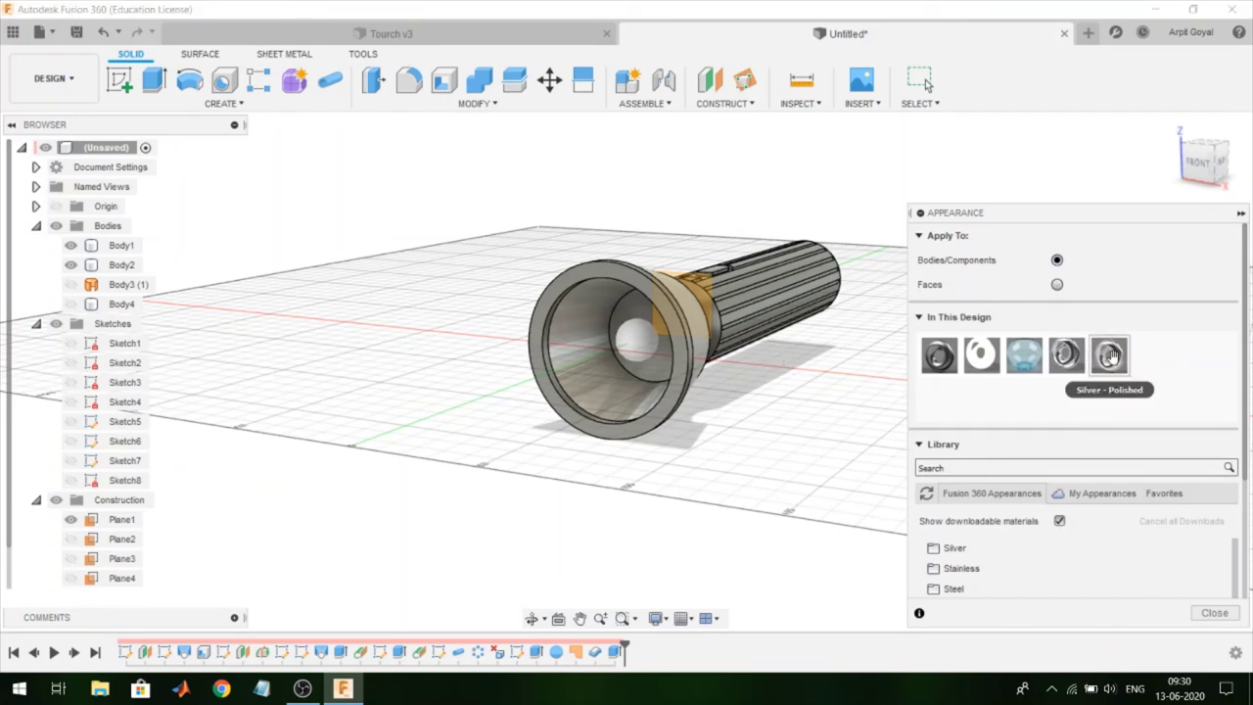
{"action": "mouse_move", "coordinate": [1110, 355]}
{"action": "left_mouse_down"}
{"action": "mouse_move", "coordinate": [763, 294]}
{"action": "mouse_move", "coordinate": [700, 399]}
{"action": "left_mouse_up"}
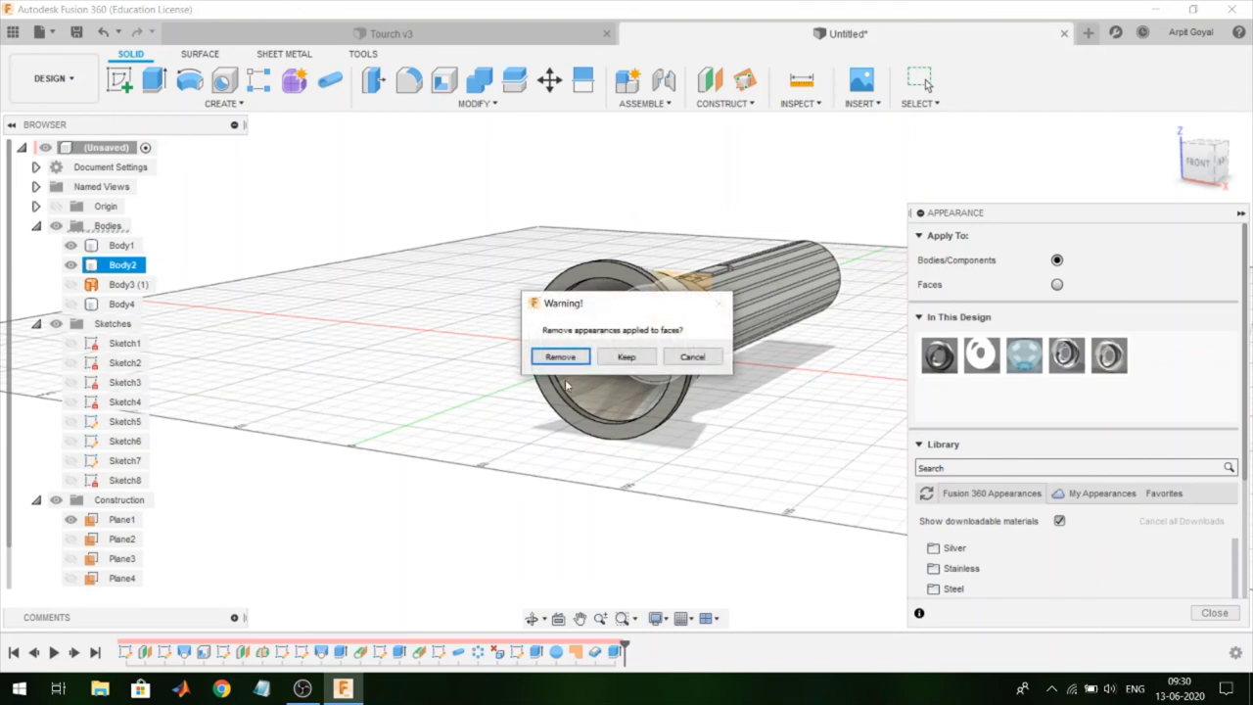
{"action": "left_click", "coordinate": [622, 359]}
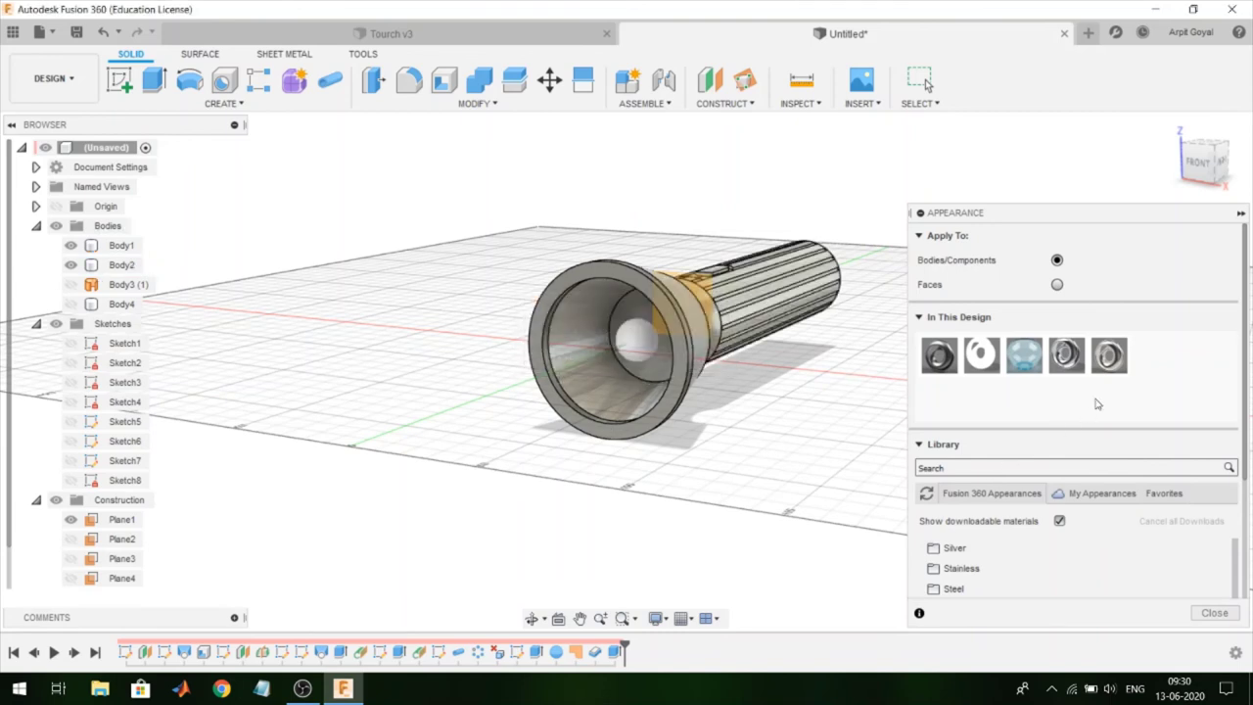
{"action": "left_click_drag", "start_coordinate": [1107, 358], "coordinate": [699, 405]}
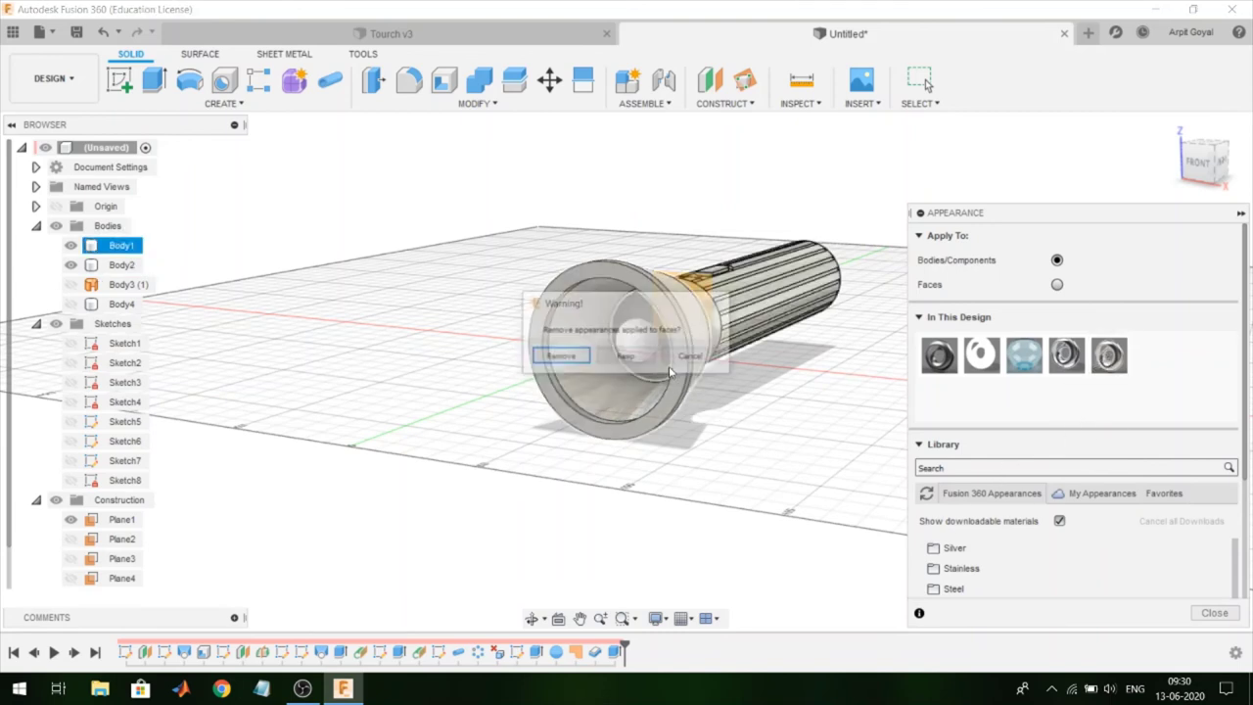
{"action": "left_click", "coordinate": [646, 362]}
Step: Hide the barrel and head, apply Glass (Blue) to the lens disc, then show them again
{"action": "mouse_move", "coordinate": [610, 506]}
{"action": "middle_mouse_down", "text": "shift"}
{"action": "mouse_move", "coordinate": [588, 498]}
{"action": "mouse_move", "coordinate": [592, 509]}
{"action": "middle_mouse_up", "text": "shift"}
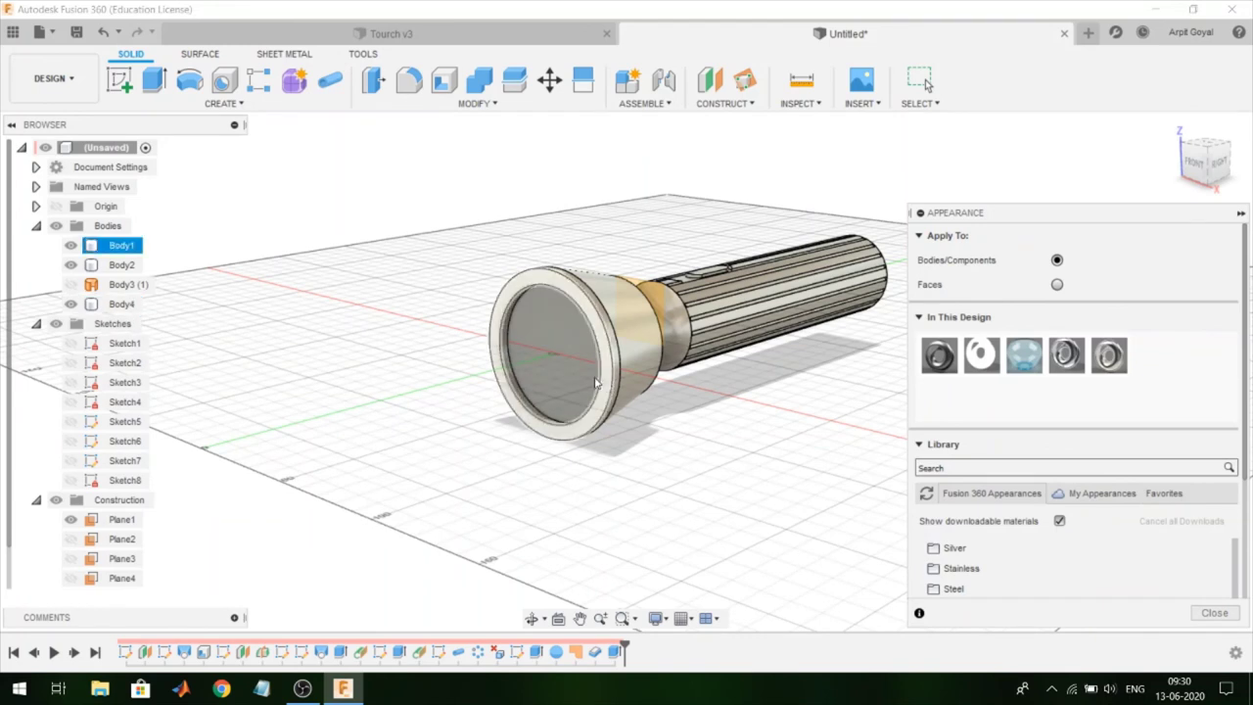
{"action": "left_click", "coordinate": [71, 265]}
{"action": "left_click", "coordinate": [70, 245]}
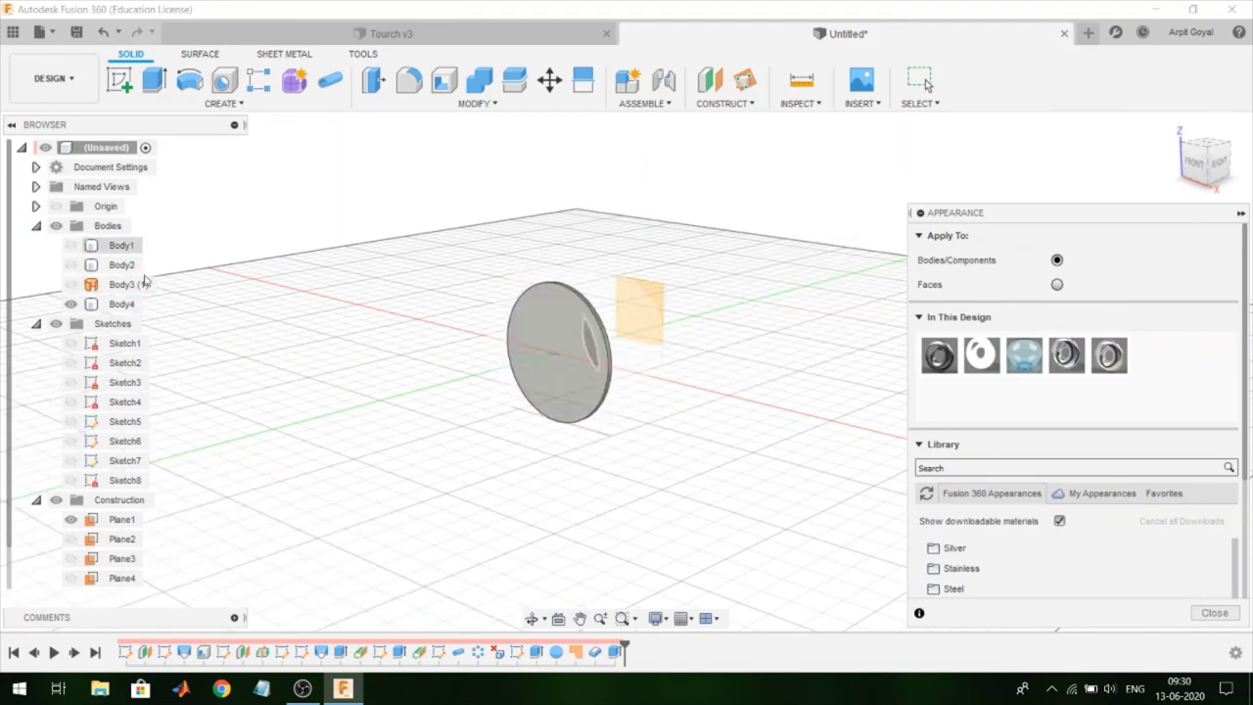
{"action": "left_click_drag", "start_coordinate": [1024, 354], "coordinate": [540, 354]}
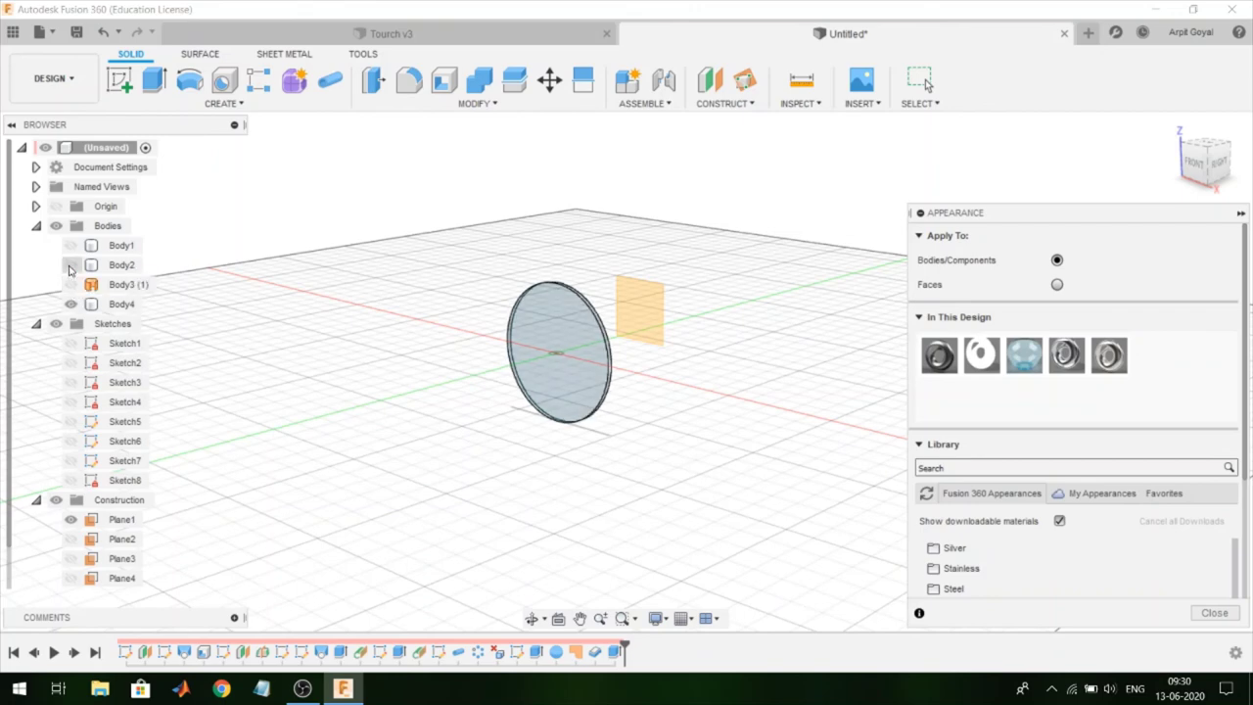
{"action": "left_click", "coordinate": [70, 264]}
{"action": "left_click", "coordinate": [70, 245]}
{"action": "left_click", "coordinate": [1214, 612]}
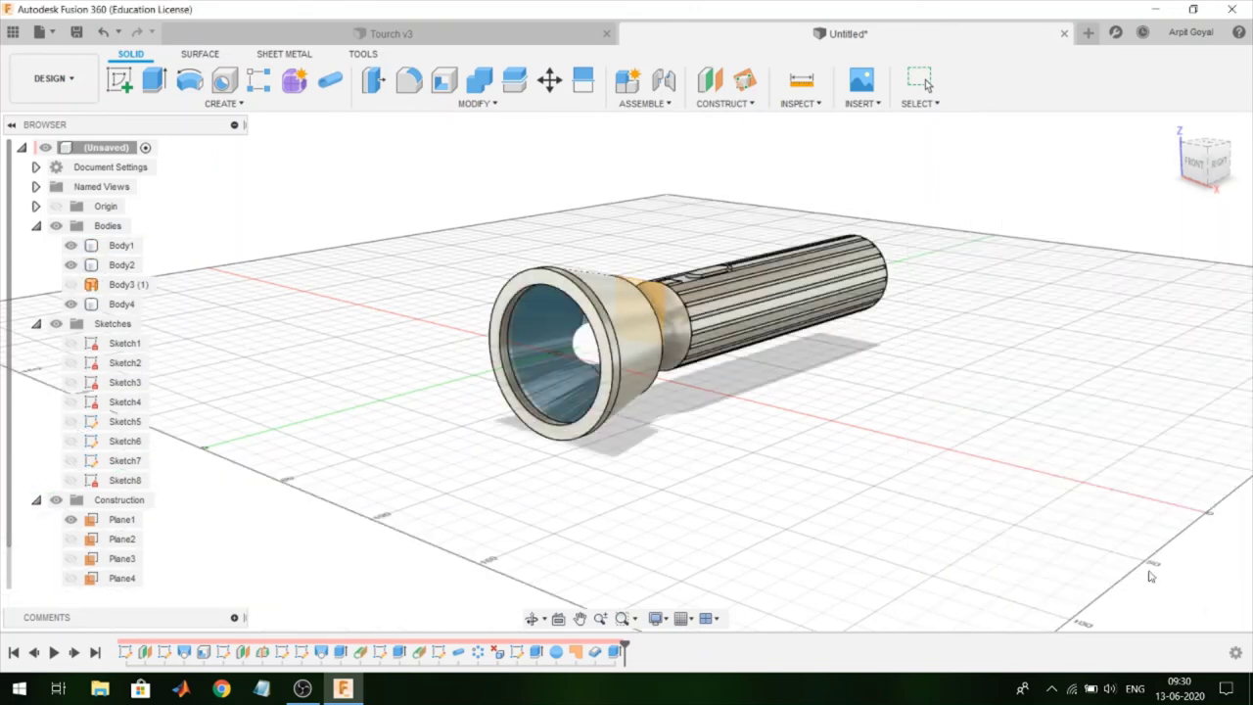
{"action": "left_click", "coordinate": [71, 264]}
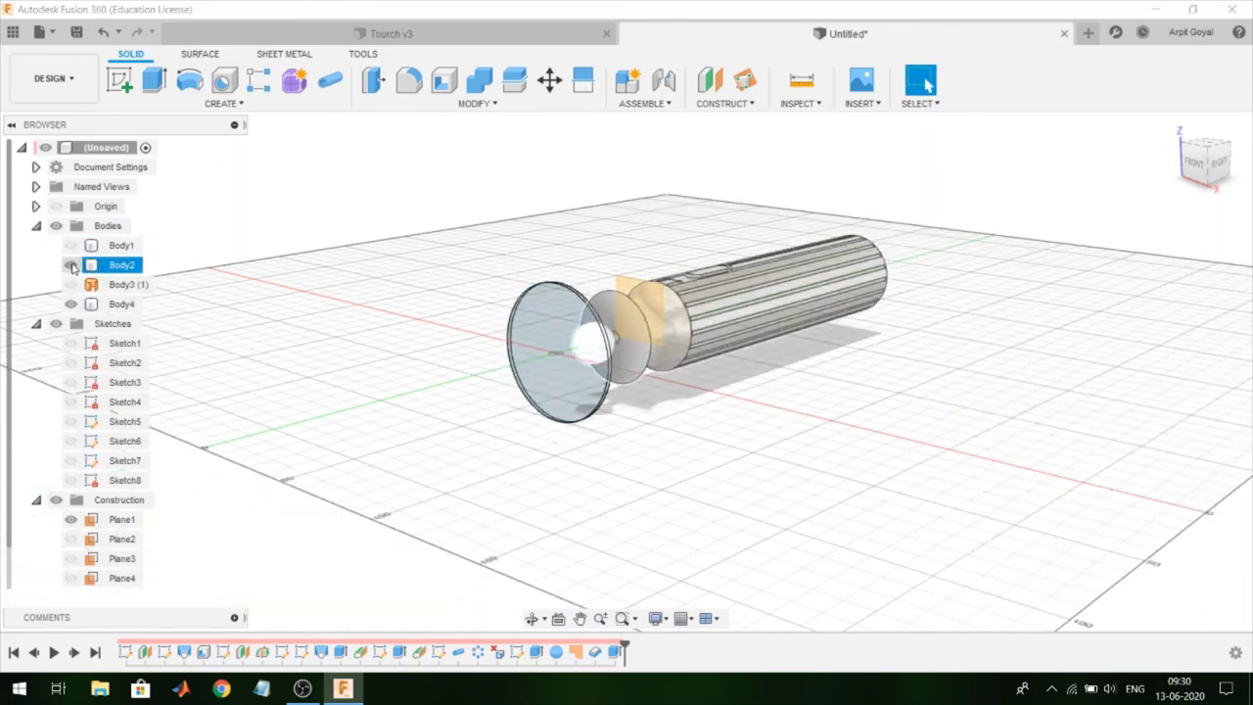
{"action": "left_click", "coordinate": [71, 245]}
Step: Switch to the Render workspace
{"action": "left_click", "coordinate": [54, 79]}
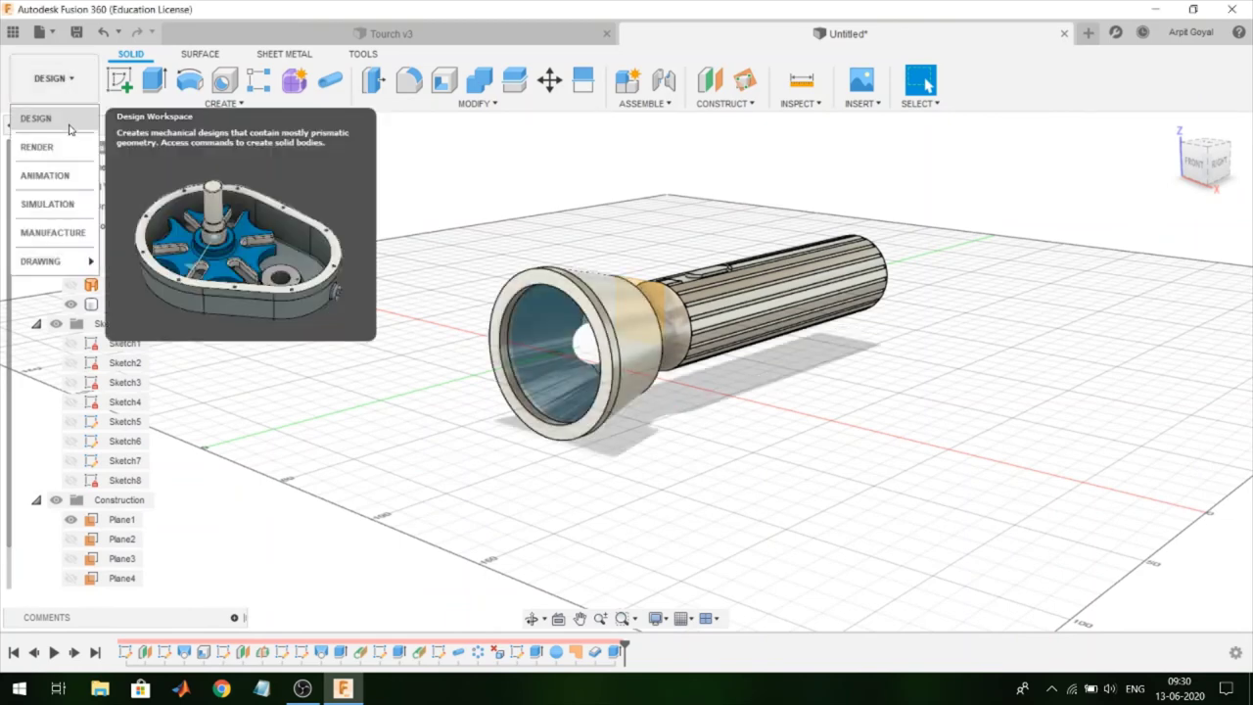
{"action": "left_click", "coordinate": [71, 147]}
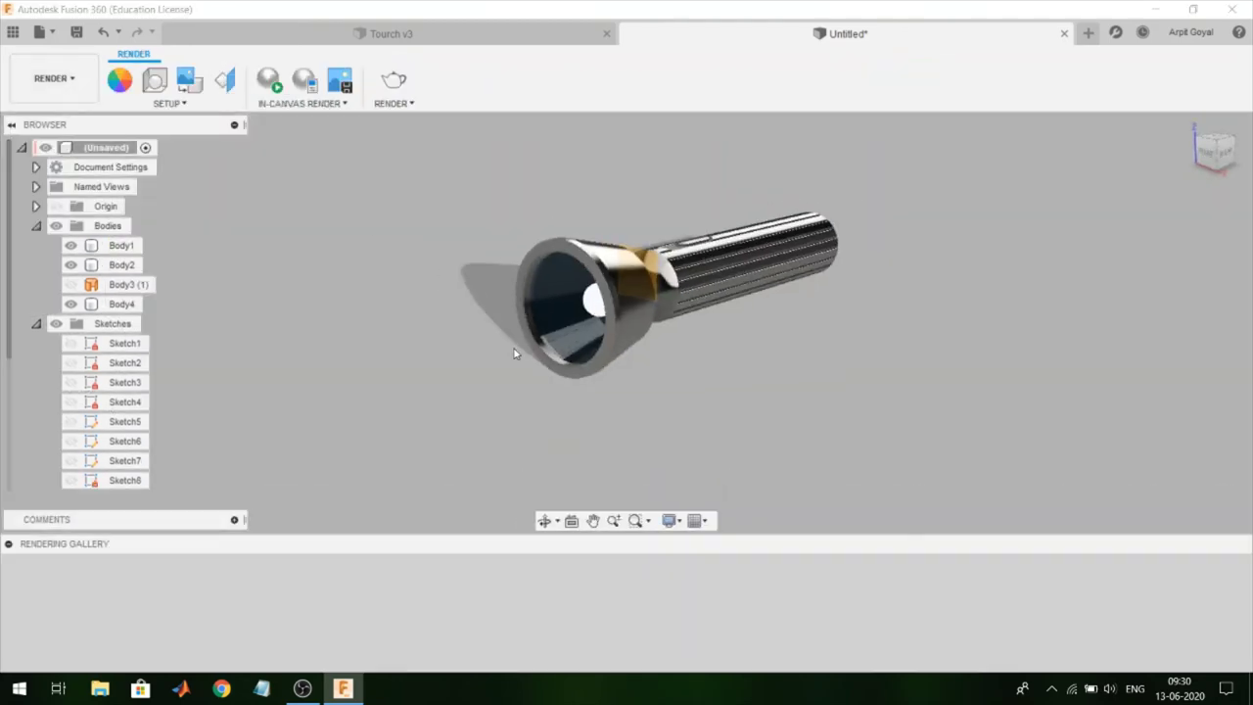
{"action": "left_click", "coordinate": [629, 279]}
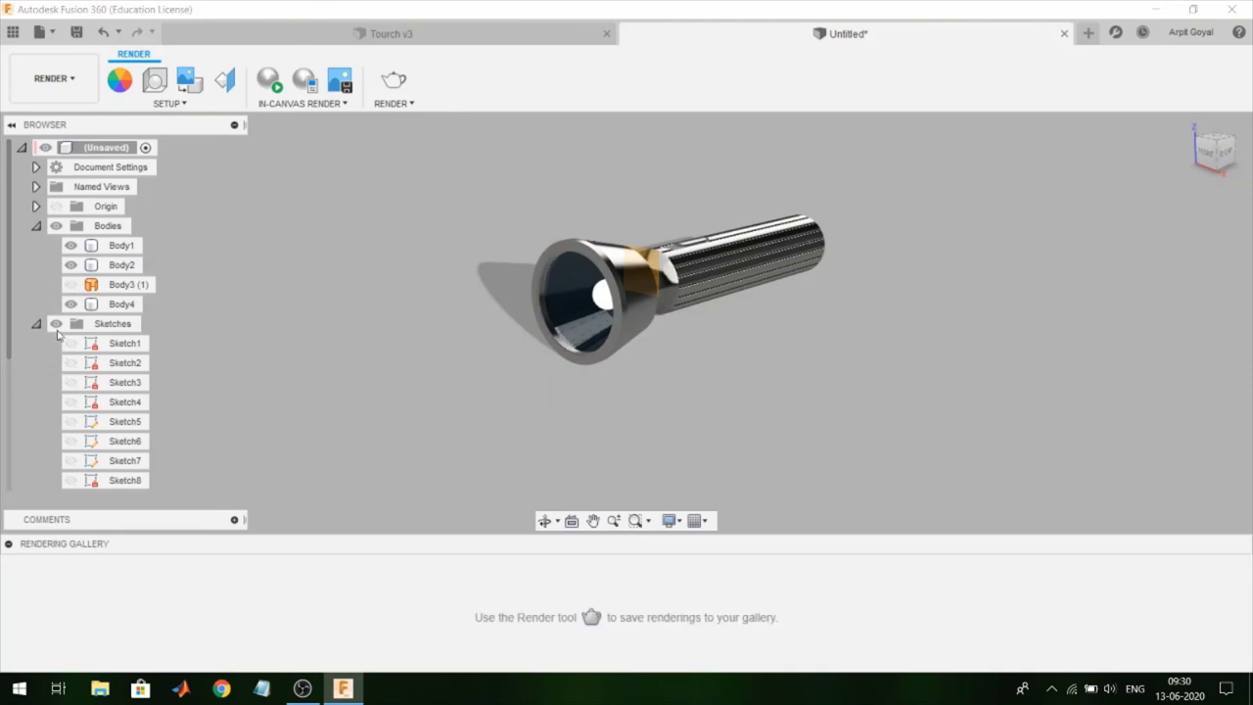
Step: Hide the construction planes, tidy the browser folders, and start an in-canvas render
{"action": "left_click", "coordinate": [36, 324]}
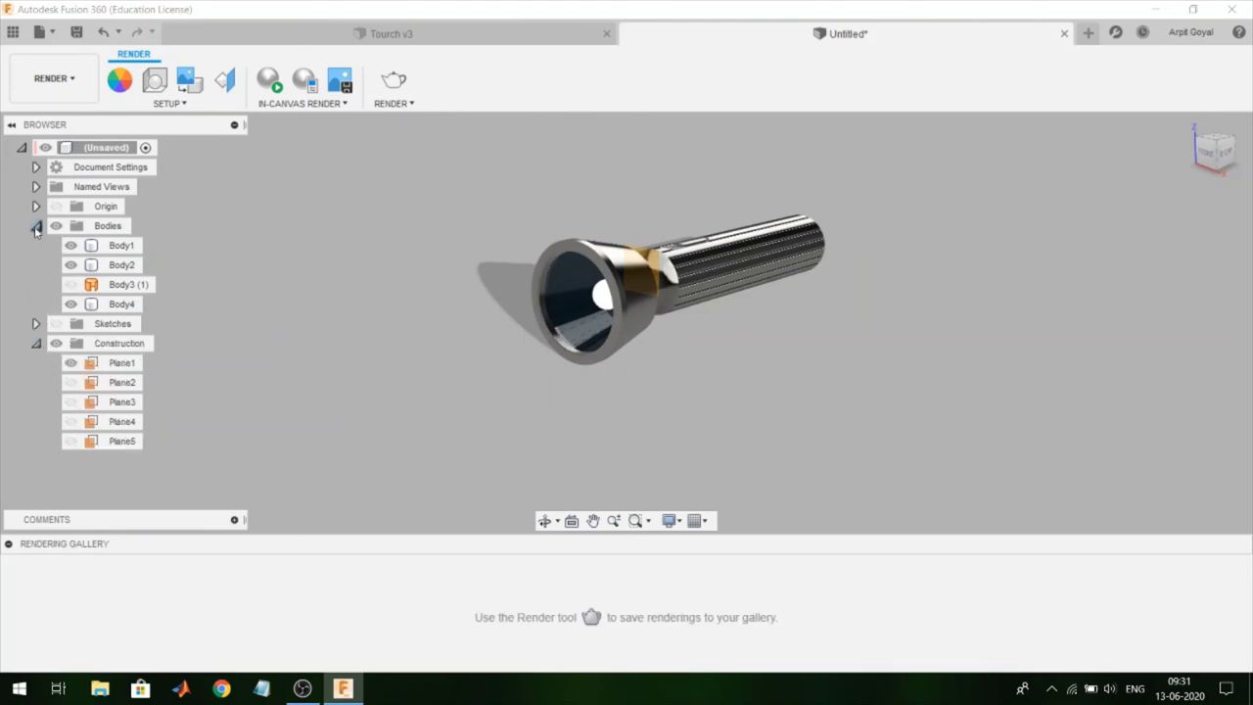
{"action": "left_click", "coordinate": [35, 226]}
{"action": "left_click", "coordinate": [55, 265]}
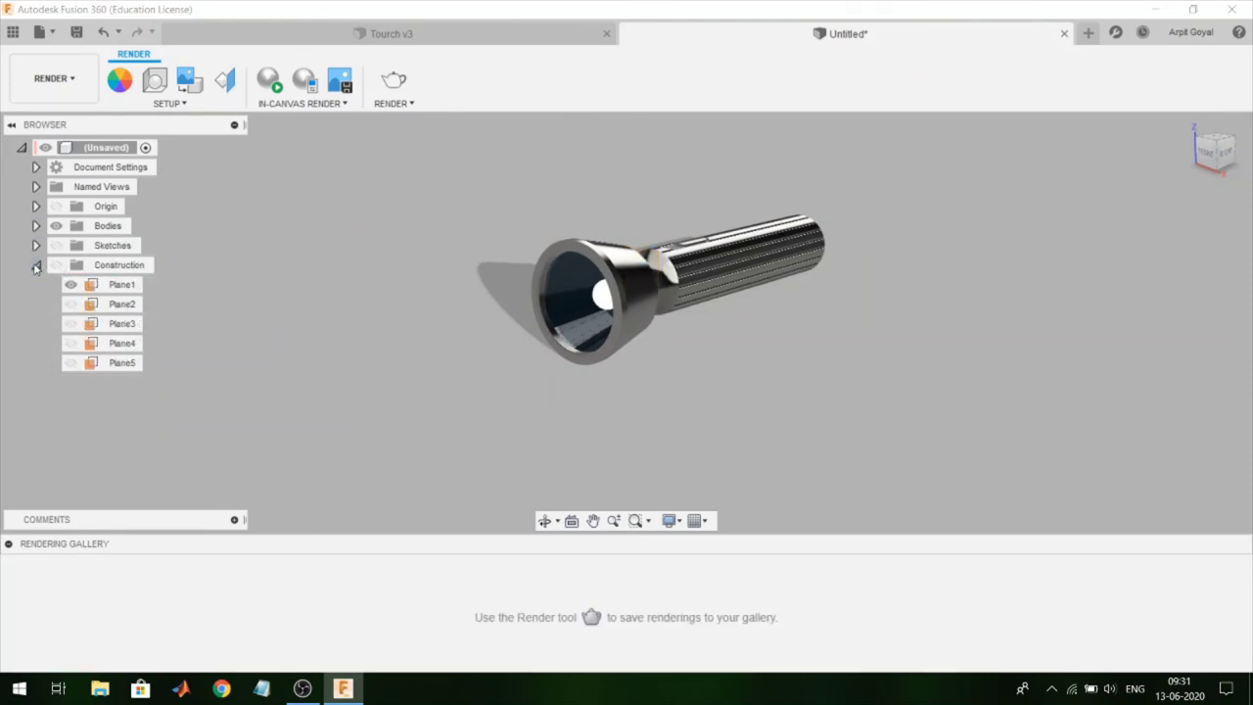
{"action": "left_click", "coordinate": [35, 266]}
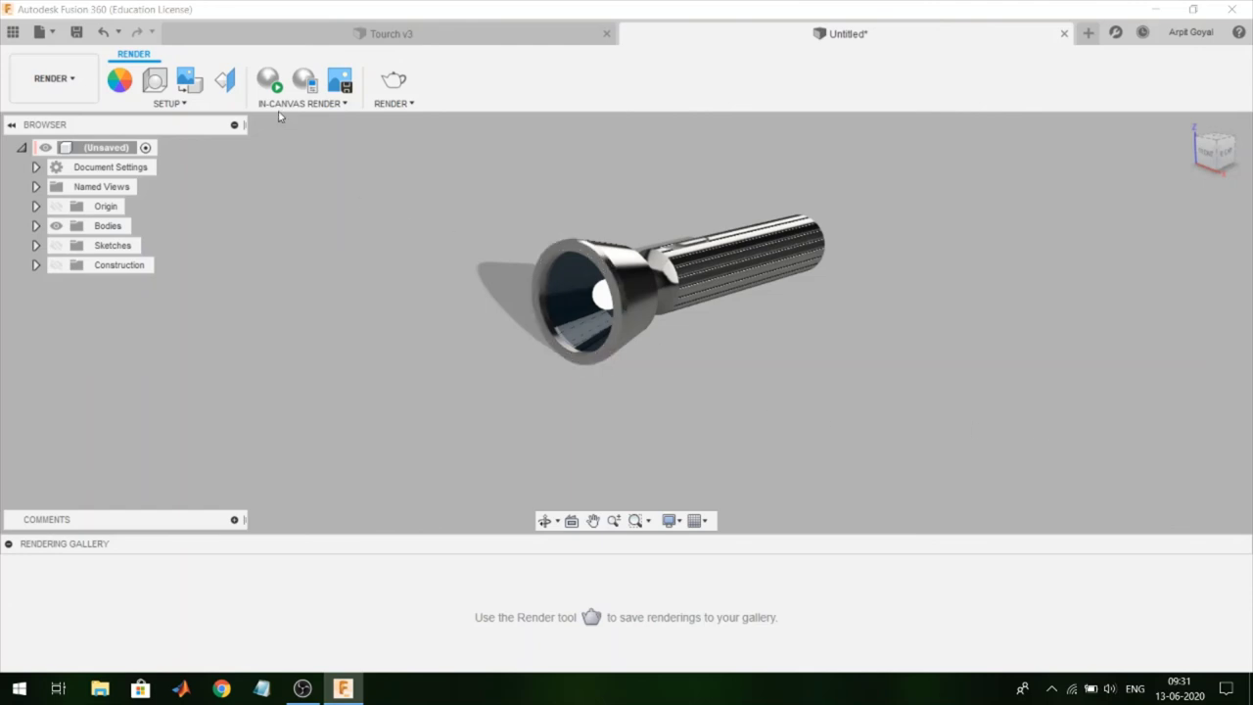
{"action": "left_click", "coordinate": [270, 83]}
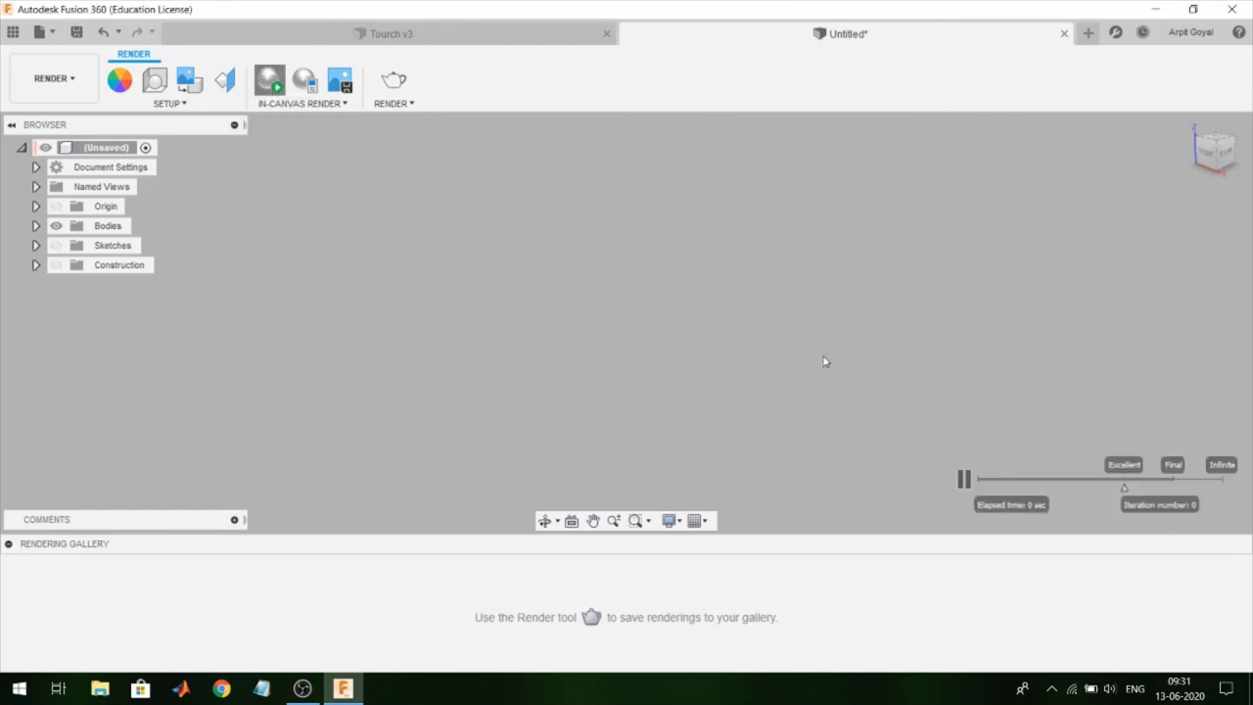